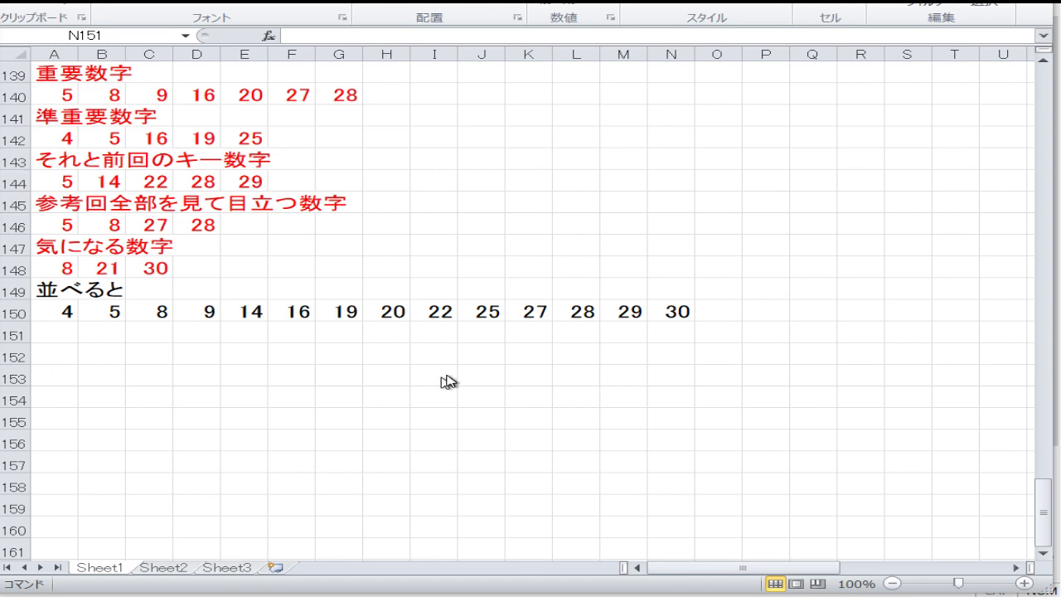
Inspect the COUNTIF formulas in S3 and T3 that count the numbers 1 and 2 in the 過去10回 table
scroll(473, 376, "up", 20)
scroll(475, 378, "up", 20)
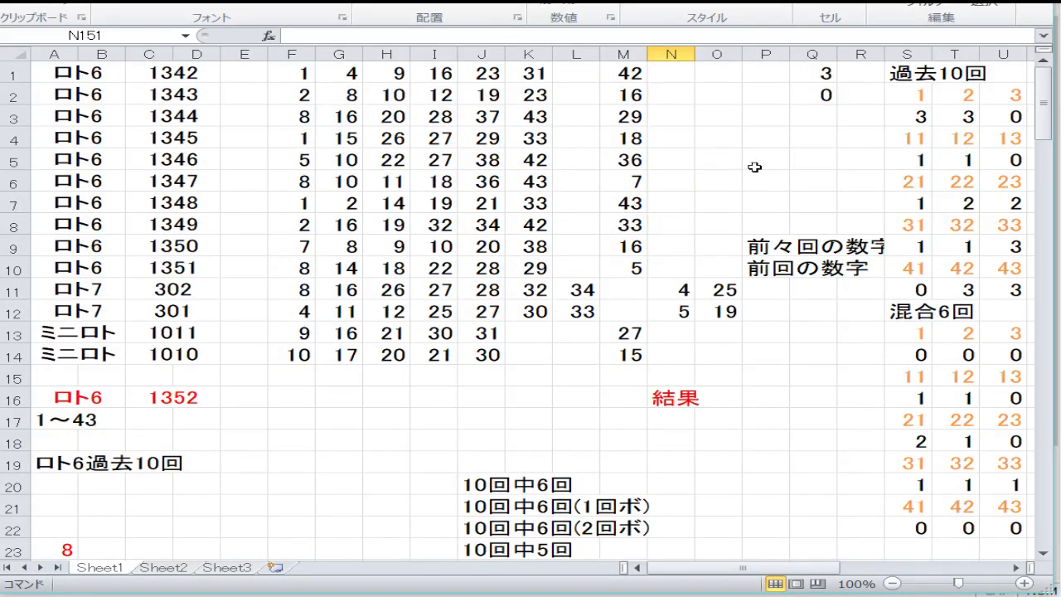
left_click(889, 118)
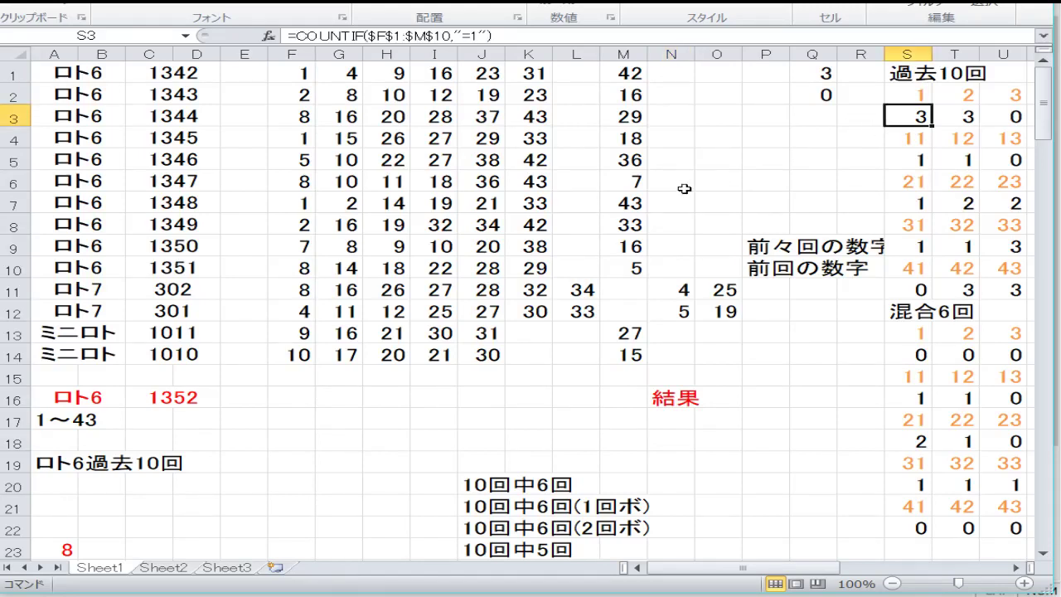
key("F2")
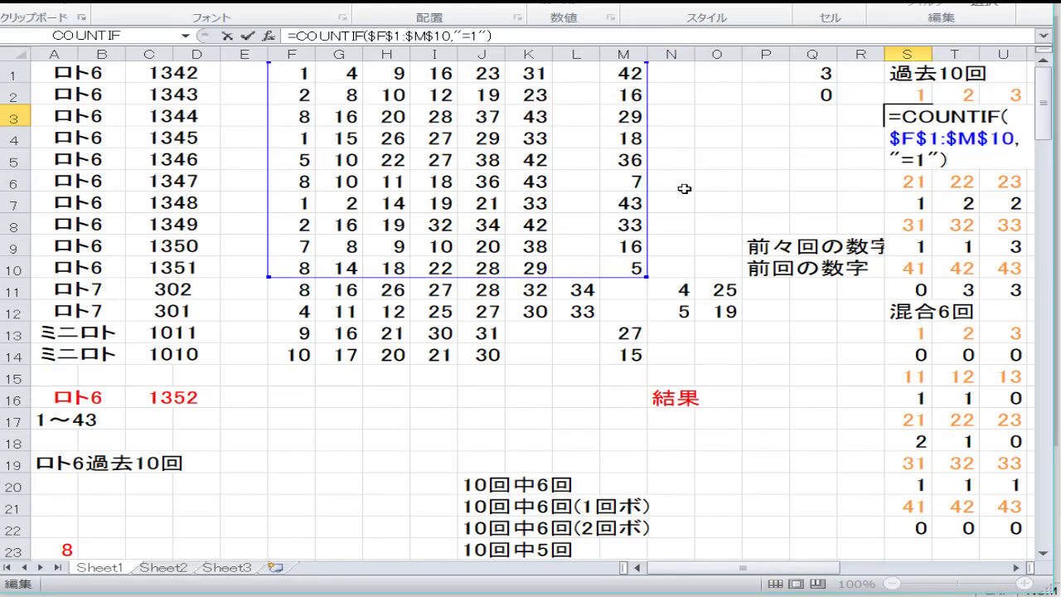
key("Return")
key("Up")
key("Right")
key("F2")
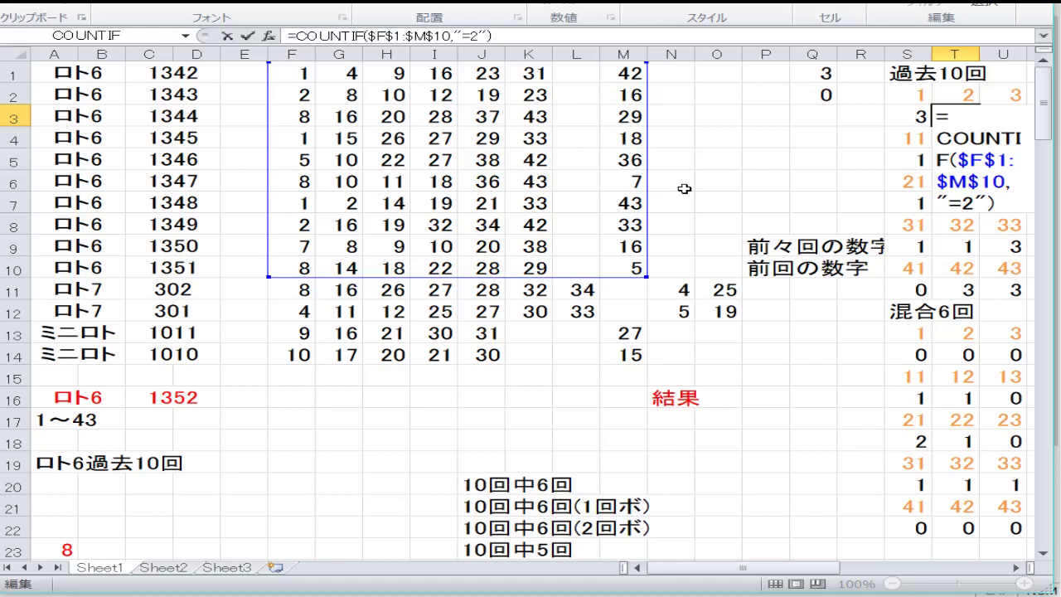
key("Return")
Look through the 過去10回 frequency table from row 2 down to the 混合6回 heading row
key("Up")
key("Up")
key("Up")
key("Down")
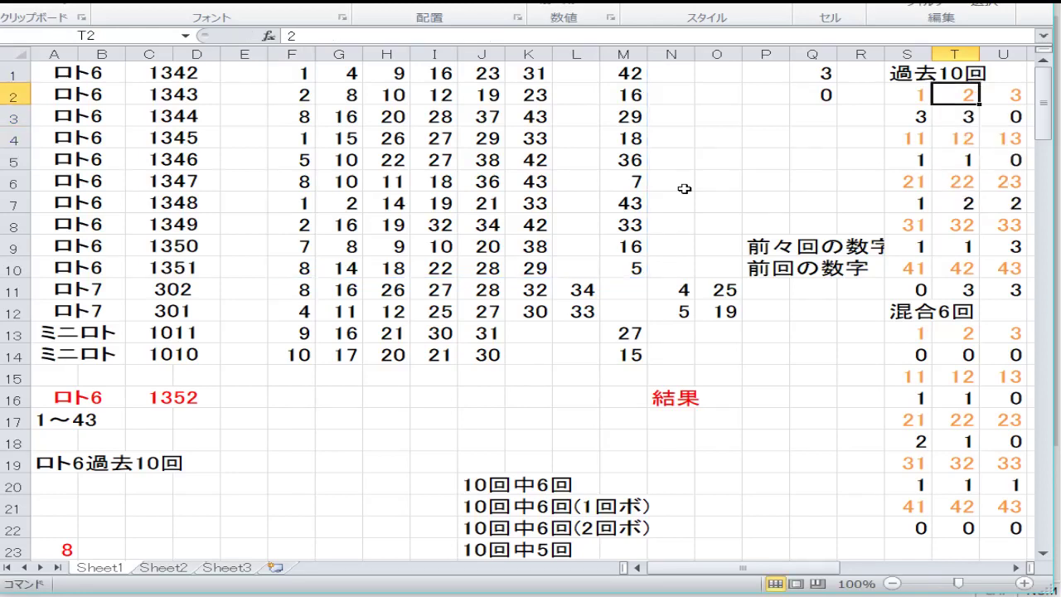
key("Down")
key("Down")
key("Down")
key("Down")
key("Down")
key("Down")
key("Down")
key("Down")
key("Down")
key("Down")
key("Right")
key("Right")
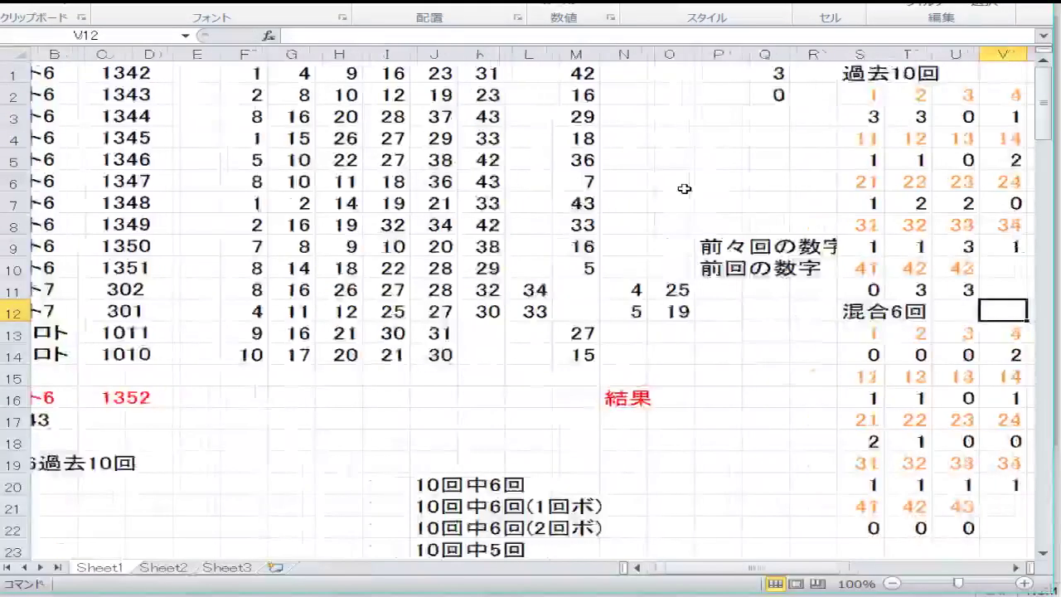
Examine the lottery names in column A for the ロト6, ロト7 and ミニロト draws in rows 9 to 14
key("Left")
key("Left")
key("Left")
key("Left")
key("Left")
key("Left")
key("Left")
key("Left")
key("Left")
key("Left")
key("Left")
key("Left")
key("Left")
key("Left")
key("Left")
key("Left")
key("Left")
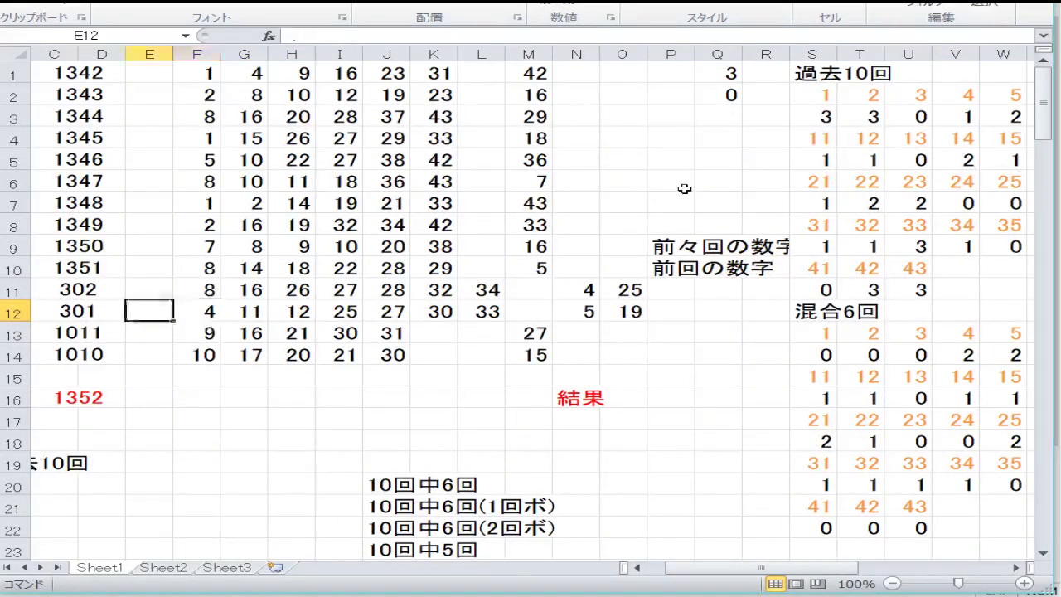
key("Left")
key("Left")
key("Up")
key("Up")
key("Up")
key("Down")
key("Down")
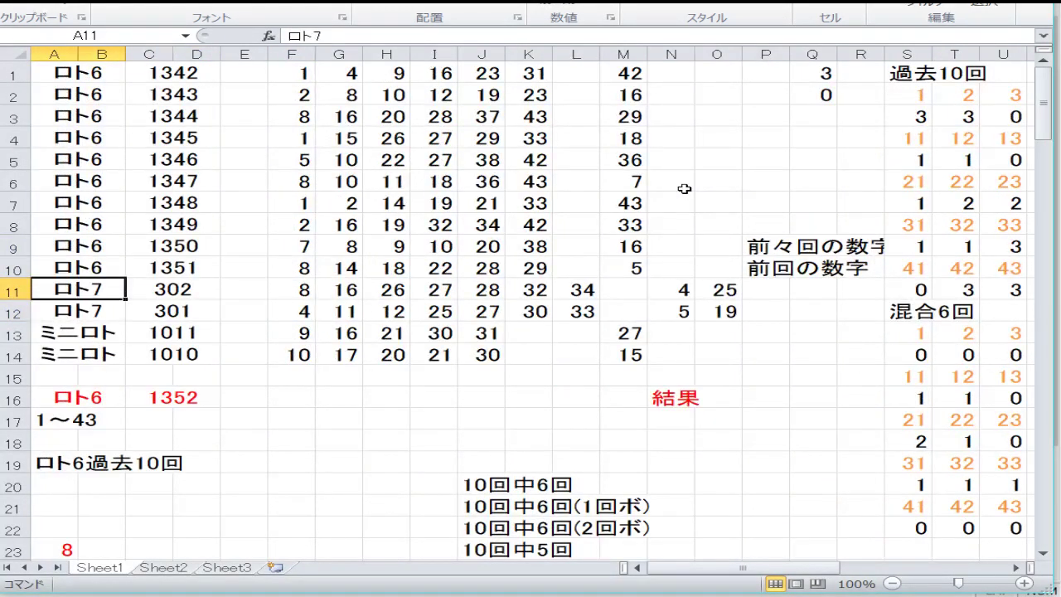
key("Down")
key("Down")
key("Down")
key("Up")
key("Up")
key("Up")
key("Up")
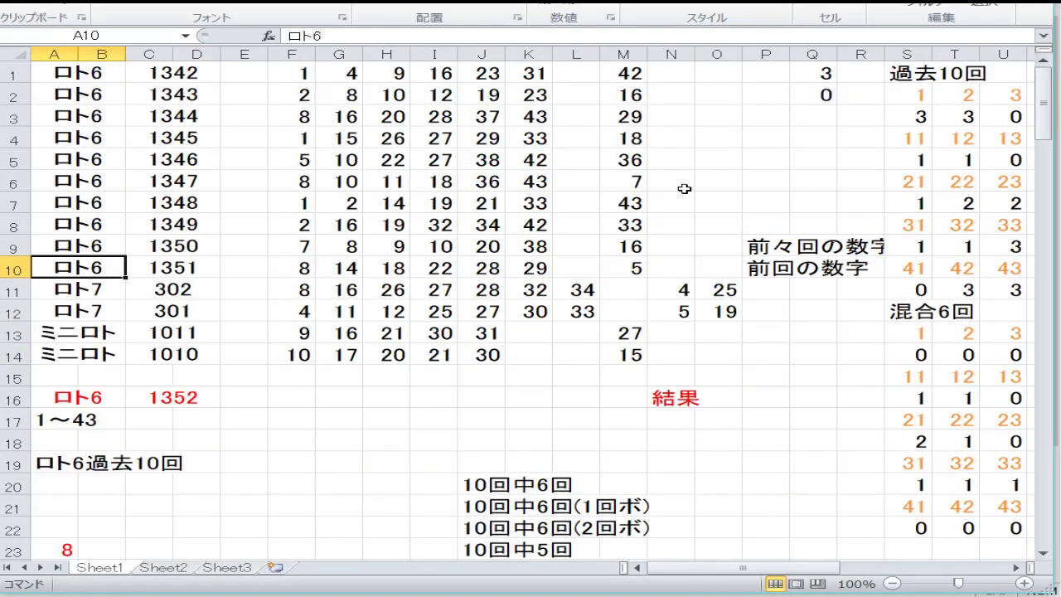
Trace the ロト6 draw 1350 row across to column O and down to the 結果 row
key("Right")
key("Up")
key("Left")
key("Right")
key("Right")
key("Right")
key("Right")
key("Right")
key("Right")
key("Right")
key("Right")
key("Right")
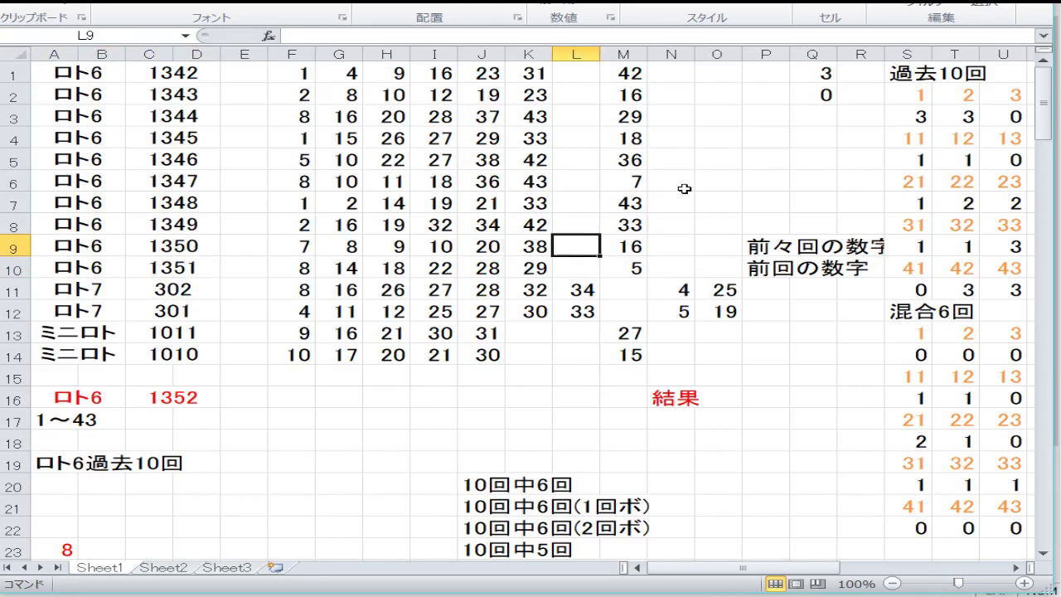
key("Right")
key("Right")
key("Right")
key("Down")
key("Down")
key("Down")
key("Down")
key("Down")
key("Down")
key("Down")
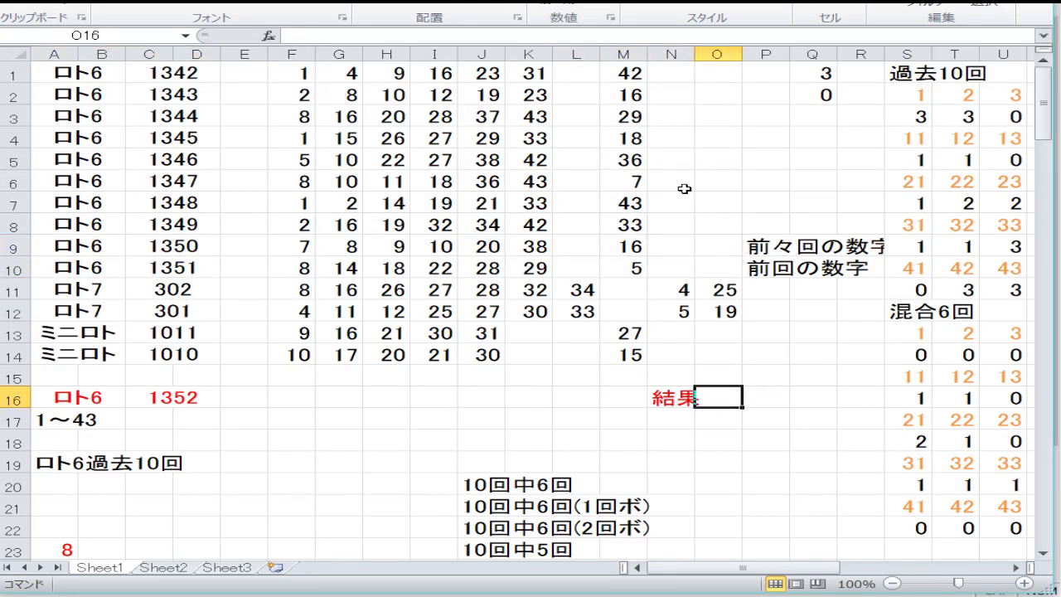
Review the draw labels in column A upward from the ミニロト rows to ロト6 draw 1350
key("Up")
key("Up")
key("Left")
key("Left")
key("Left")
key("Left")
key("Left")
key("Left")
key("Left")
key("Left")
key("Left")
key("Left")
key("Left")
key("Left")
key("Left")
key("Up")
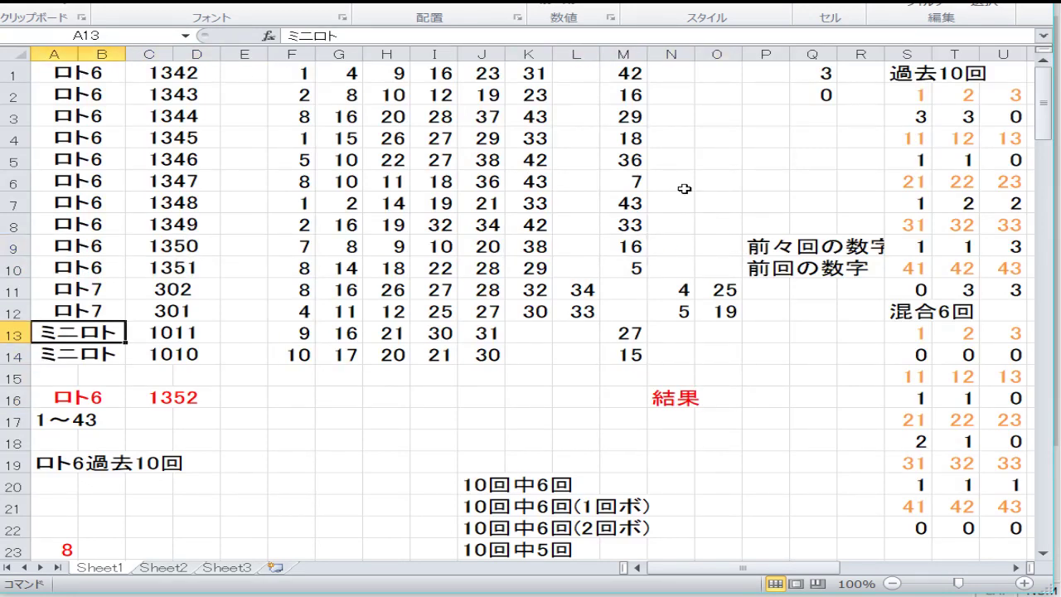
key("Up")
key("Up")
key("Up")
key("Up")
key("Up")
key("Down")
Trace the extent of the mixed six-draw data from row 9 across to column O and down to row 14
key("Right")
key("Right")
key("Right")
key("Right")
key("Right")
key("Right")
key("Right")
key("Right")
key("Right")
key("Right")
key("Right")
key("Right")
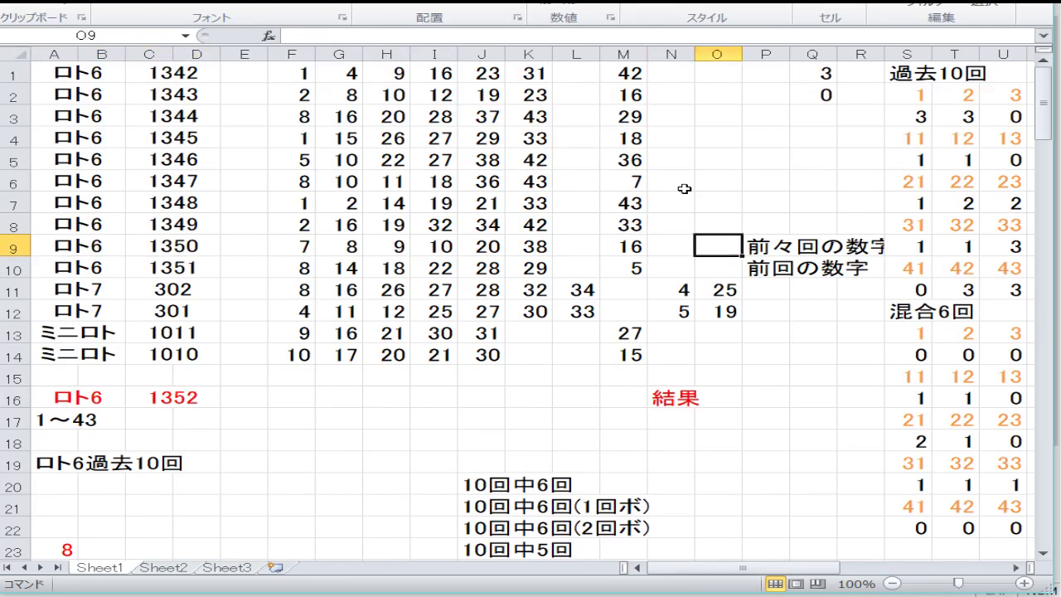
key("Down")
key("Down")
key("Down")
key("Down")
key("Down")
key("Right")
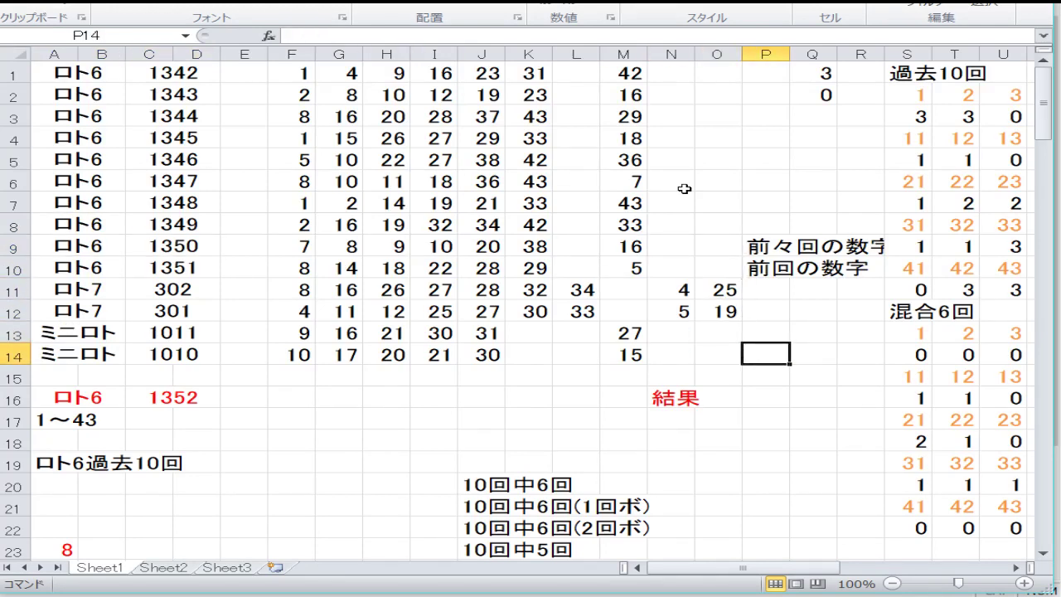
Examine the COUNTIF counts along row 14 of the 混合6回 table
key("Right")
key("Right")
key("Right")
key("Right")
key("Right")
key("Right")
key("Right")
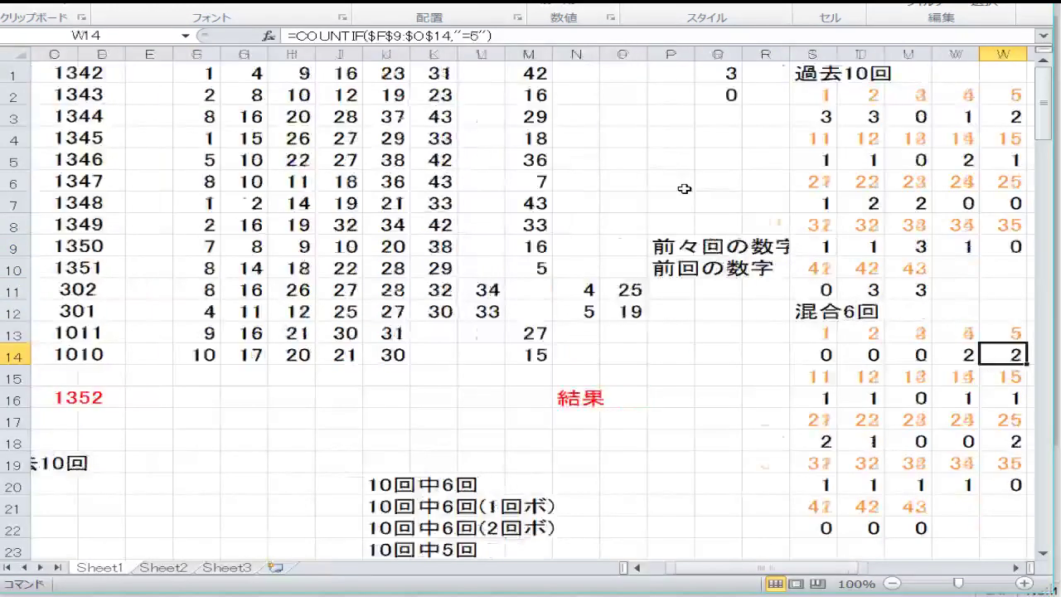
key("Right")
key("Right")
Recheck the 過去10回 COUNTIF formulas in S3 and T3, including the cell range they count
key("Up")
key("Up")
key("Up")
key("Up")
key("Up")
key("Up")
key("Up")
key("Up")
key("Up")
key("Up")
key("Up")
key("Up")
key("Left")
key("Left")
key("Left")
key("Left")
key("Left")
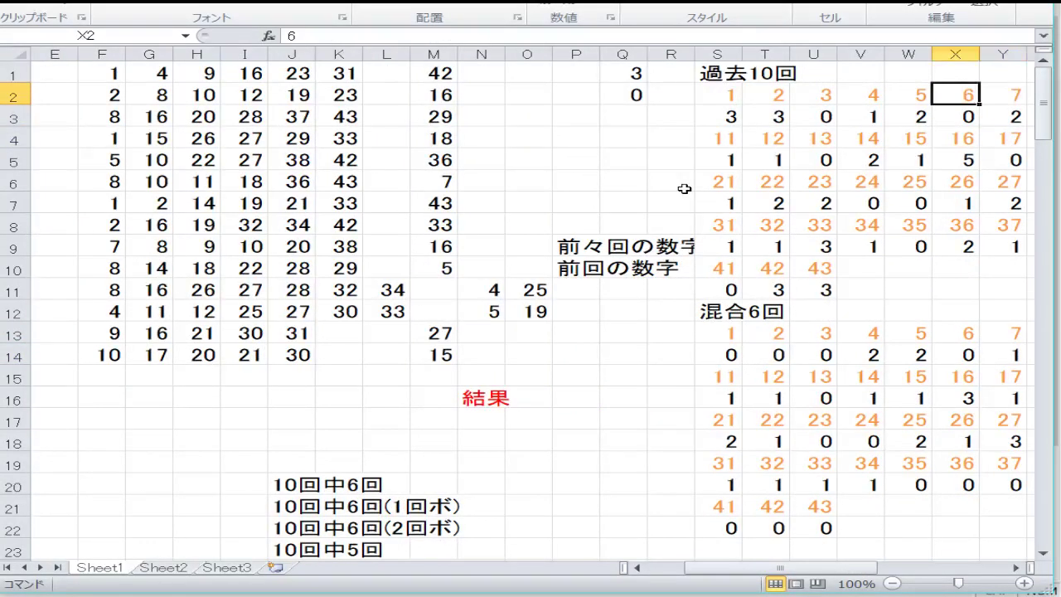
key("Left")
key("Down")
key("F2")
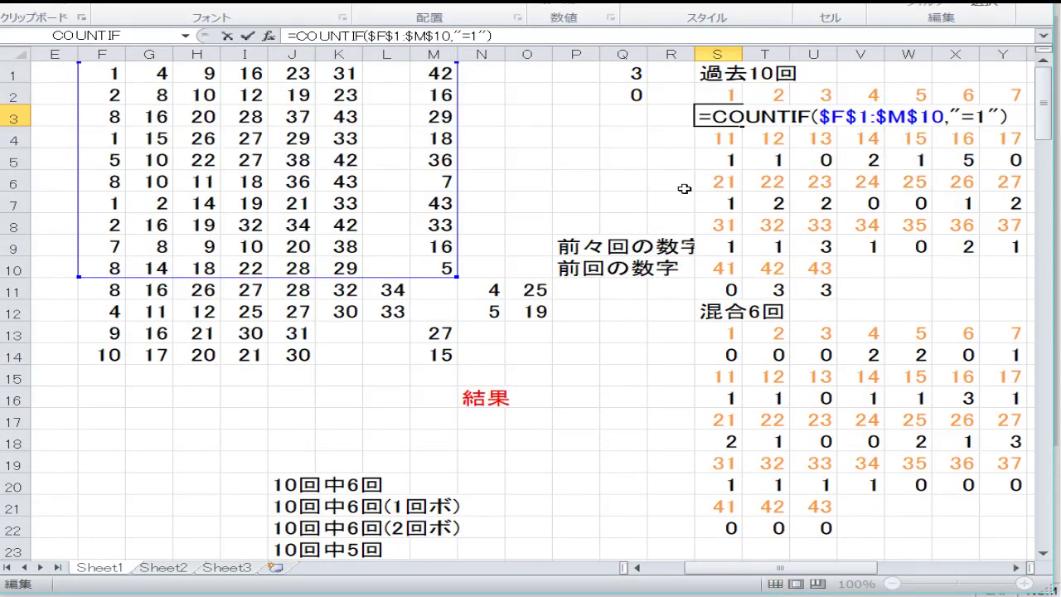
key("Return")
key("Up")
key("Right")
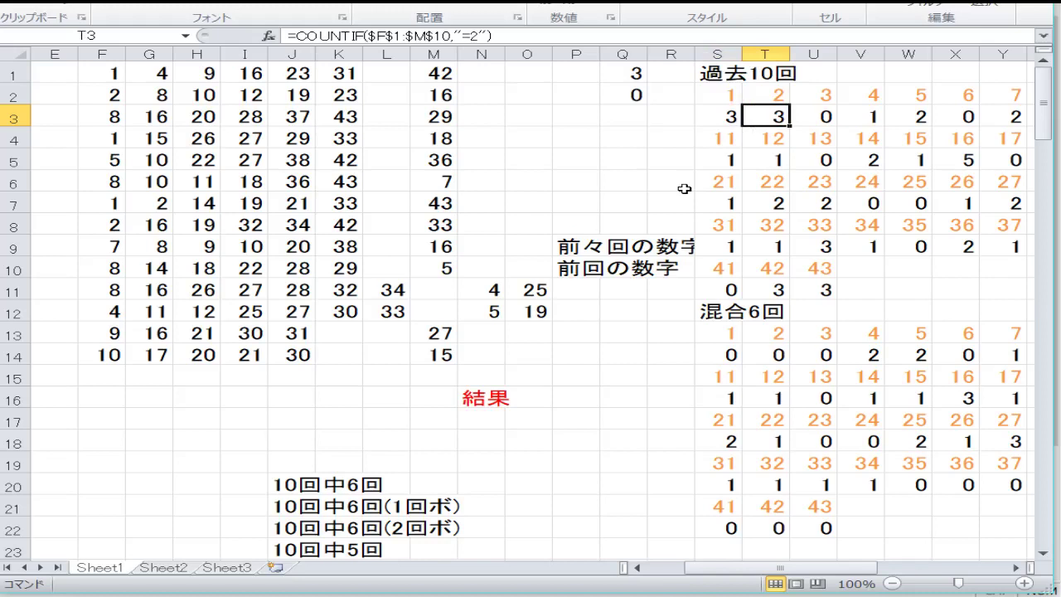
Survey row 3 from the 過去10回 counts across to the 過去10回ボーナス数字 table and back to T3
key("Right")
key("Right")
key("Right")
key("Right")
key("Right")
key("Right")
key("Right")
key("Right")
key("Right")
key("Right")
key("Right")
key("Right")
key("Right")
key("Right")
key("Right")
key("Right")
key("Right")
key("Left")
key("Left")
key("Left")
key("Left")
key("Left")
key("Left")
key("Left")
key("Left")
key("Left")
key("Left")
key("Left")
key("Left")
key("Left")
key("Left")
key("Left")
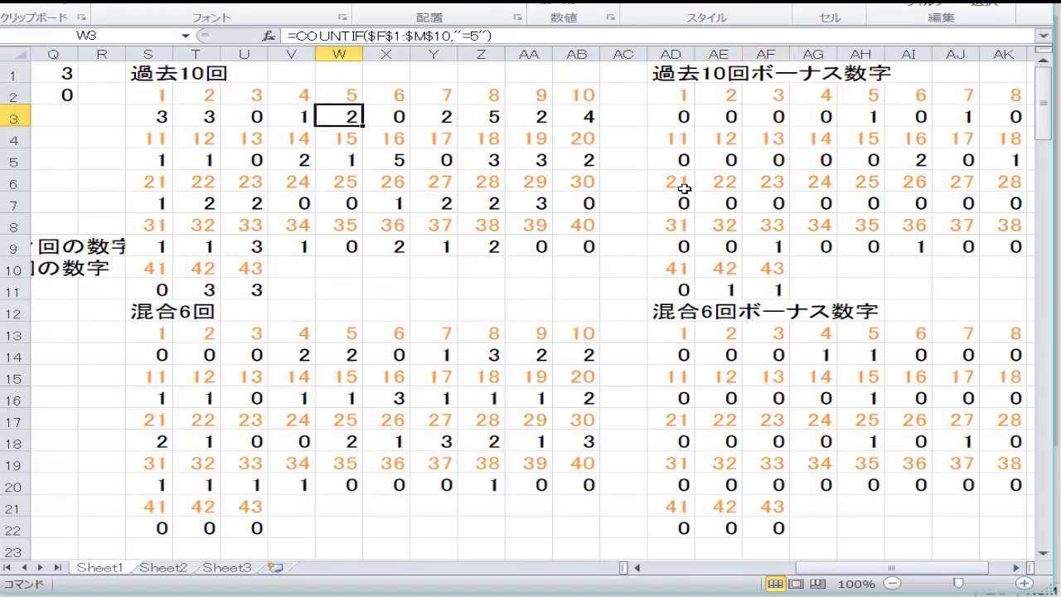
key("Left")
key("Left")
key("Left")
Inspect the 過去10回 COUNTIF count for number 8 in Z3
key("Right")
key("Right")
key("Right")
key("Right")
key("Right")
key("Right")
key("Right")
key("Right")
key("Right")
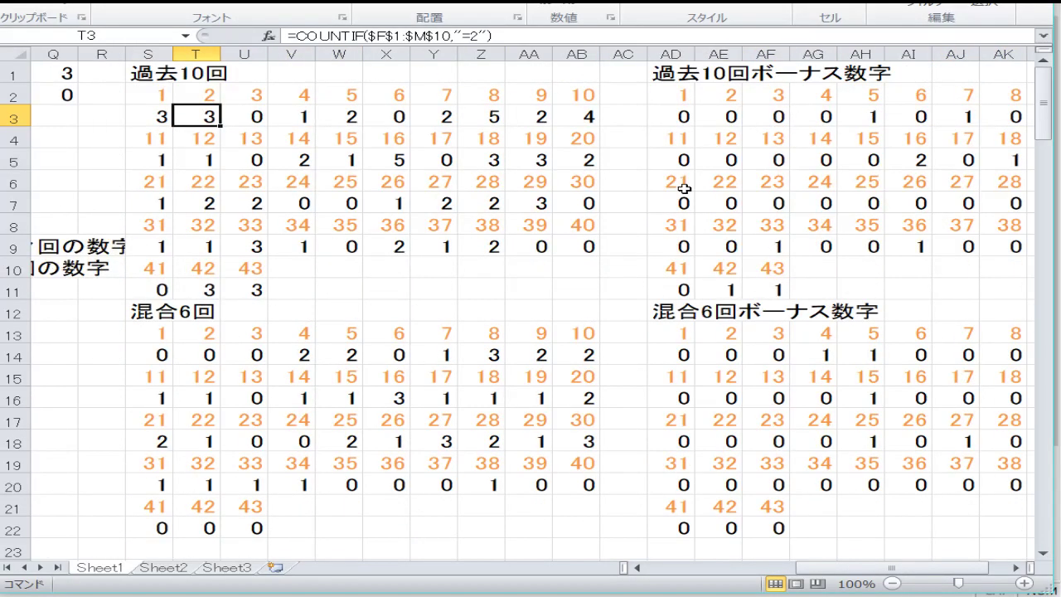
key("Left")
key("Left")
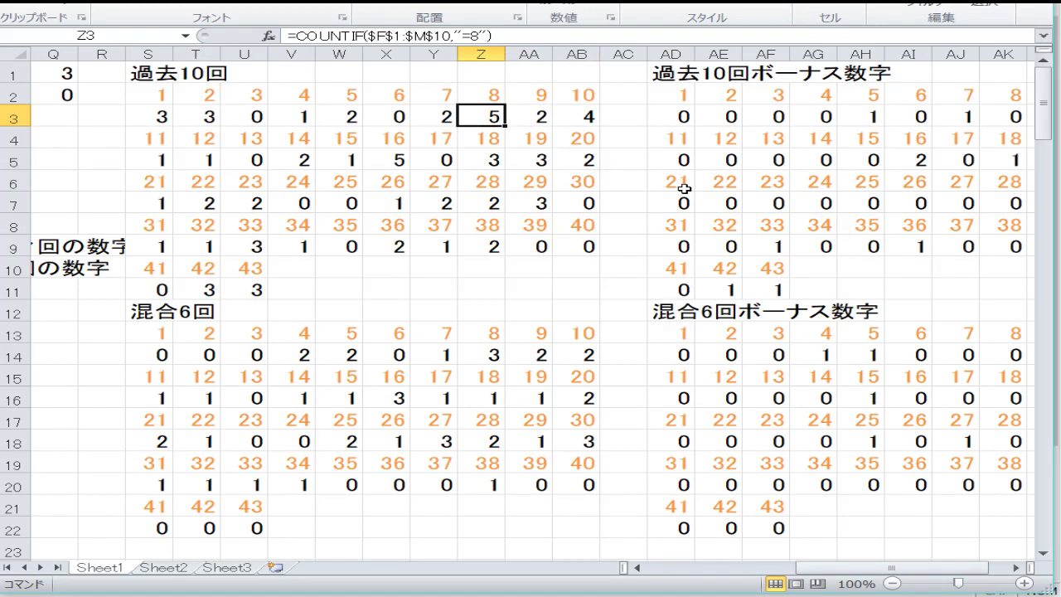
Examine the 過去10回 counts for numbers 16 to 19 in row 5 and continue down column AA
key("Down")
key("Down")
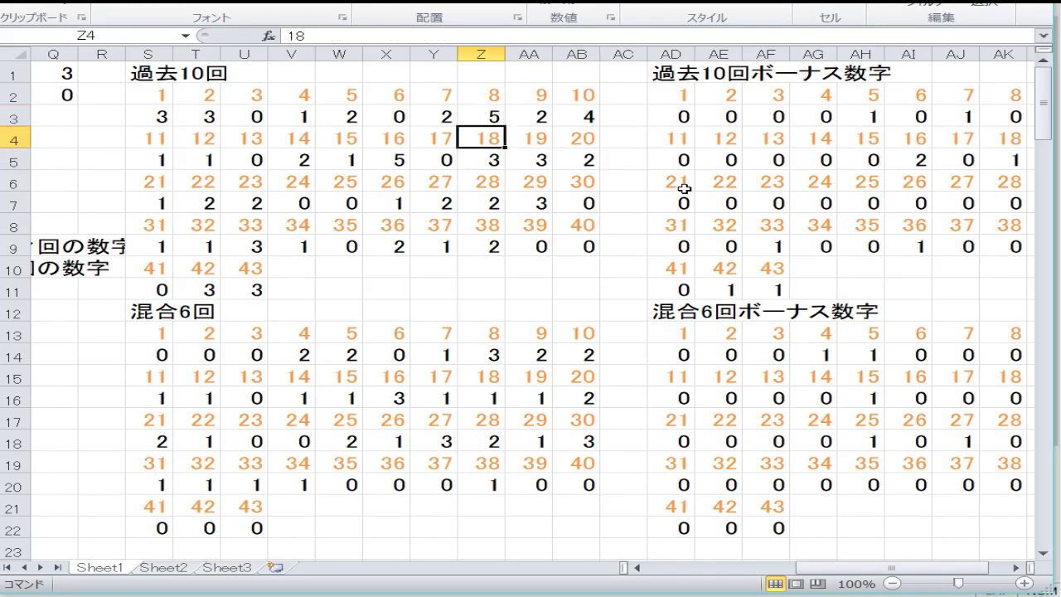
key("Left")
key("Left")
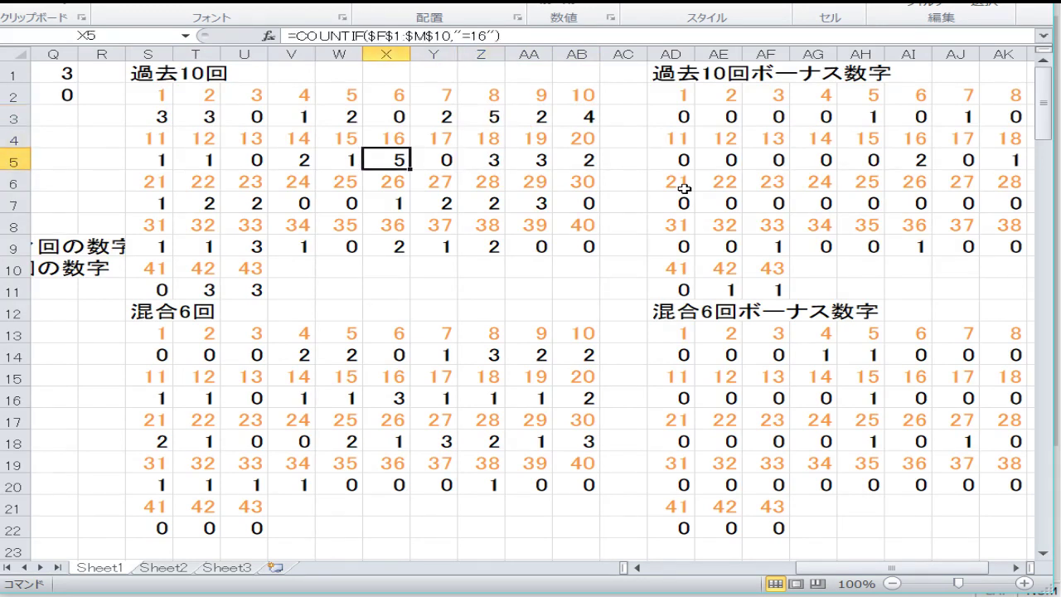
key("Up")
key("Down")
key("Right")
key("Right")
key("Right")
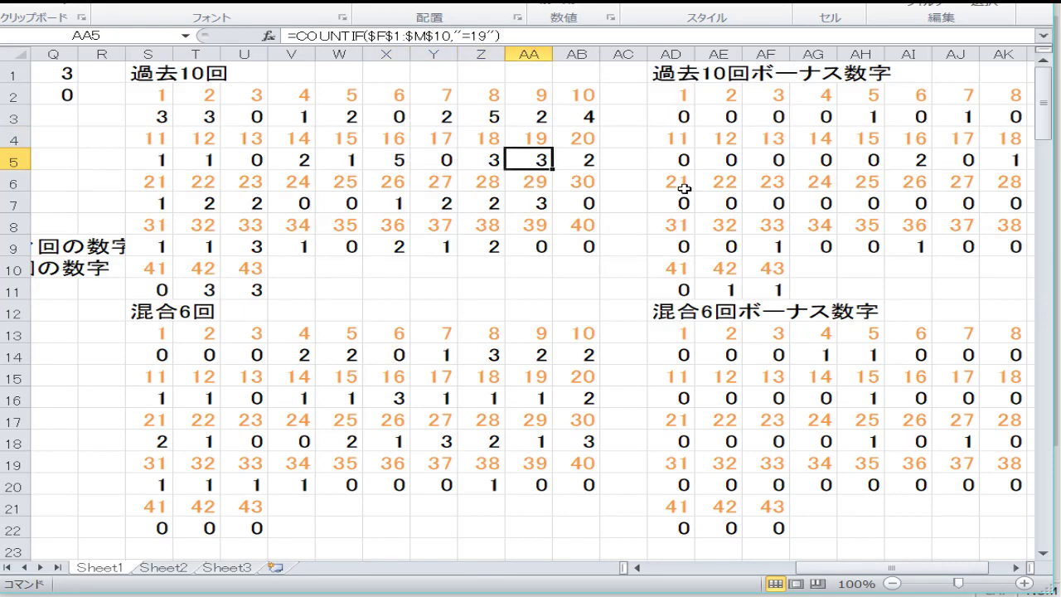
key("Down")
key("Down")
key("Down")
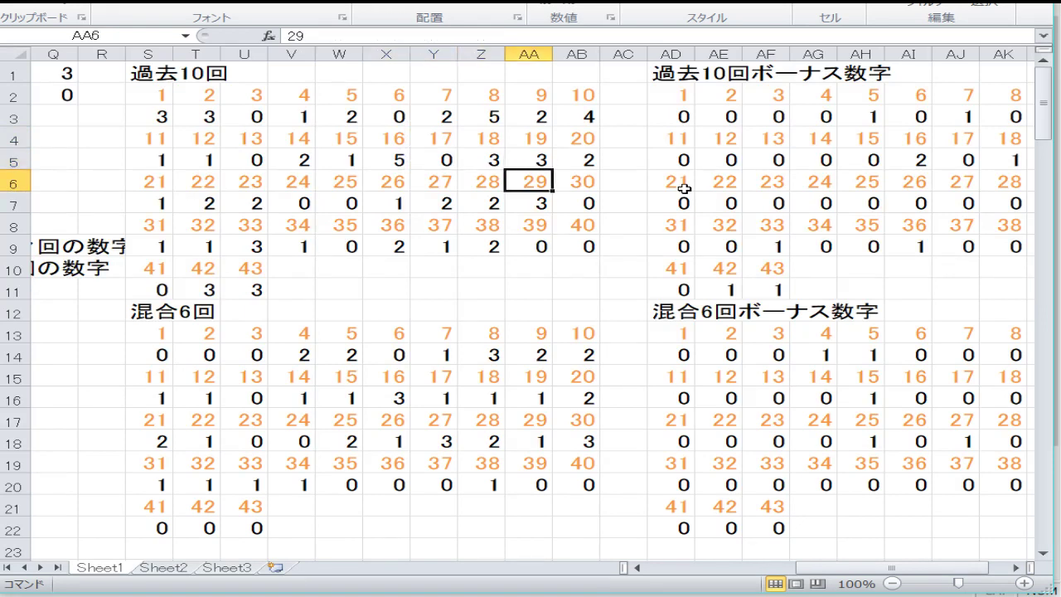
Examine the counts in the 過去10回ボーナス数字 table, including the COUNTIF formula for number 18 in AK5
key("Right")
key("Right")
key("Right")
key("Right")
key("Right")
key("Right")
key("Right")
key("Right")
key("Right")
key("Right")
key("Right")
key("Right")
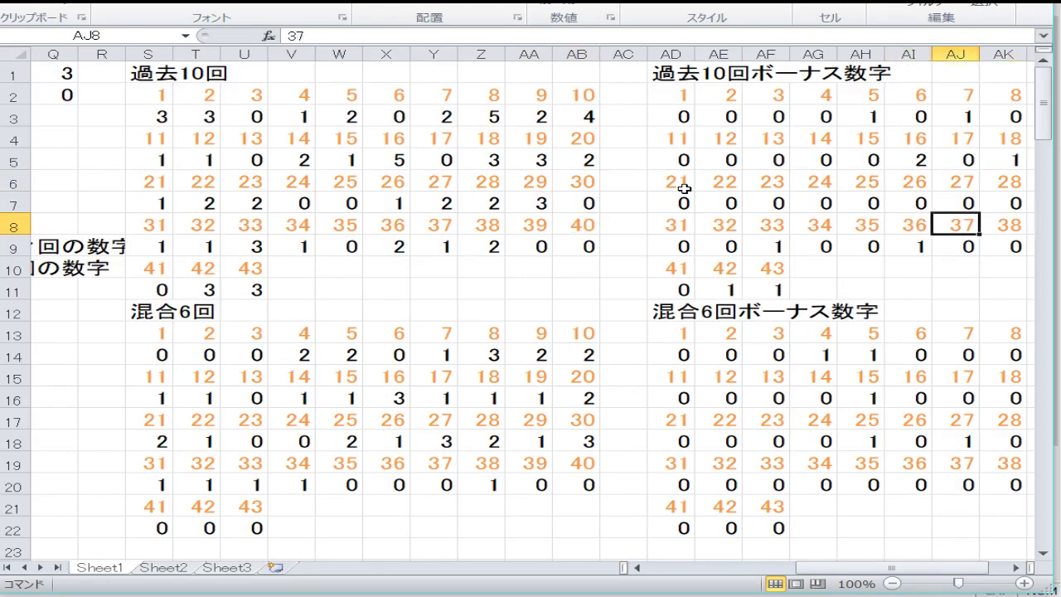
key("Left")
key("Left")
key("Up")
key("Up")
key("Up")
key("Up")
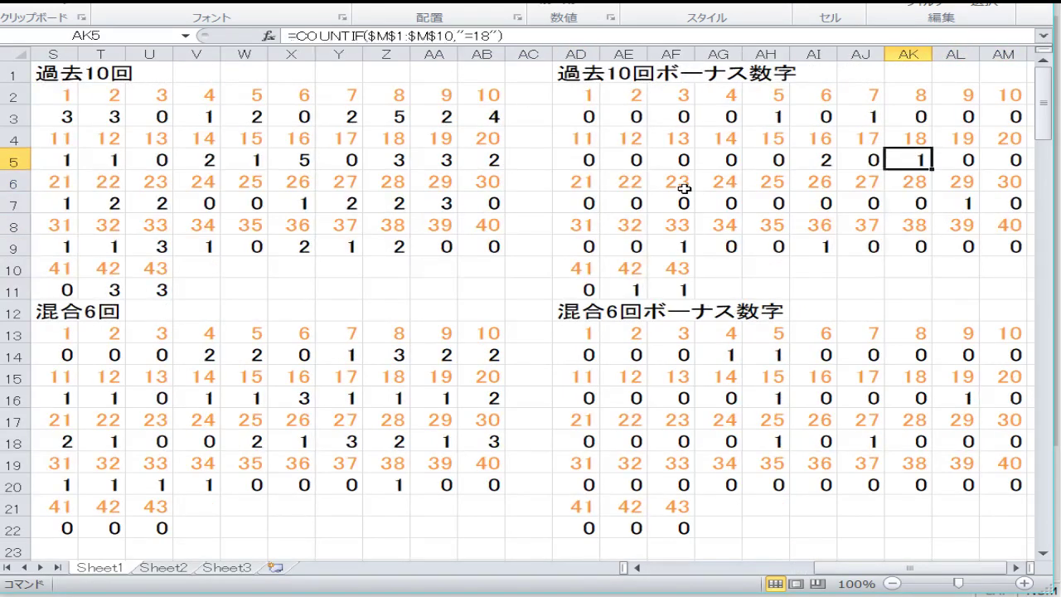
Return to column A and look through it from the draw list down to the 混合6回 heading in A35
key("Left")
key("Left")
key("Left")
key("Left")
key("Left")
key("Left")
key("Left")
key("Left")
key("Left")
key("Left")
key("Left")
key("Left")
key("Left")
key("Left")
key("Left")
key("Left")
key("Left")
key("Left")
key("Left")
key("Left")
key("Left")
key("Home")
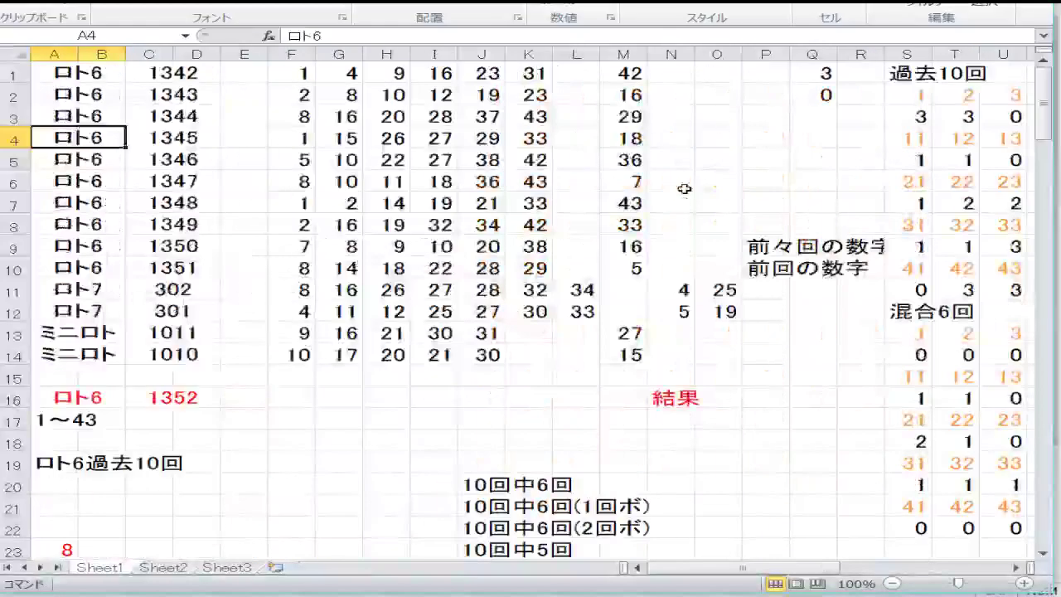
key("Down")
key("Down")
key("Down")
key("Down")
key("Down")
key("Down")
key("Down")
key("Down")
key("Down")
key("Down")
key("Down")
key("Down")
key("Down")
key("Down")
key("Down")
key("Down")
key("Down")
key("Down")
key("Down")
key("Down")
key("Down")
key("Down")
key("Down")
key("Down")
key("Down")
key("Down")
key("Down")
key("Down")
key("Down")
key("Down")
key("Down")
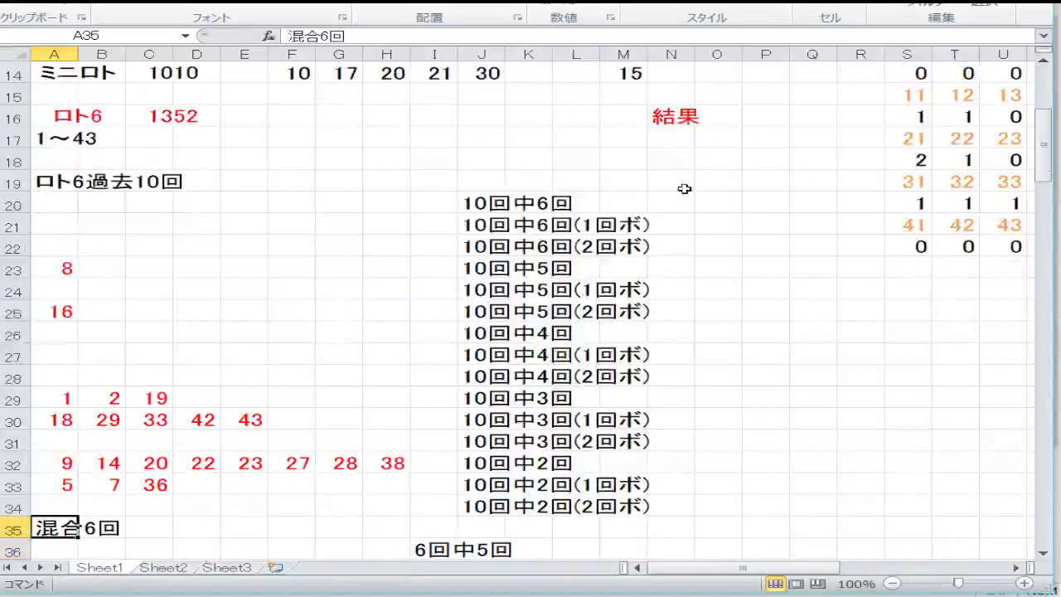
Trace row 23 of the ロト6過去10回 list from the number in A23 across to its 10回中5回 label
key("Up")
key("Up")
key("Up")
key("Up")
key("Up")
key("Up")
key("Up")
key("Up")
key("Up")
key("Up")
key("Up")
key("Up")
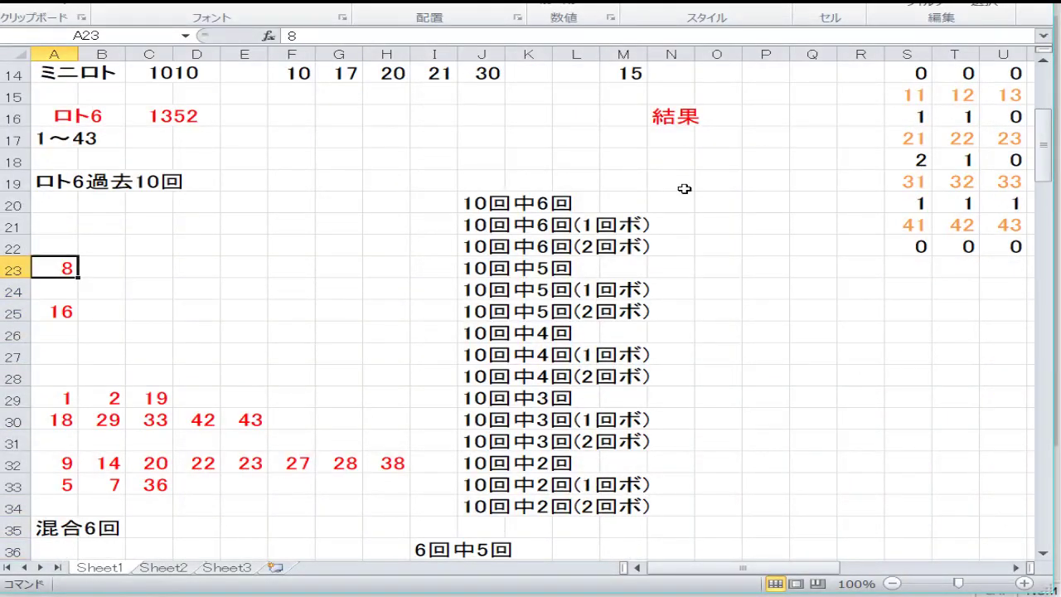
key("Right")
key("Right")
key("Right")
key("Right")
key("Right")
key("Right")
key("Right")
key("Right")
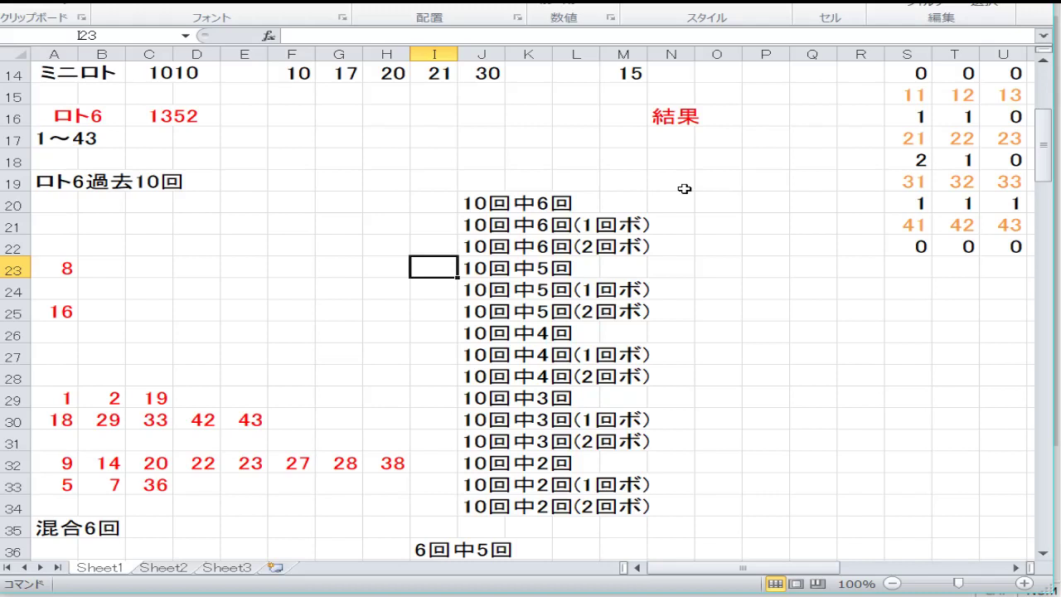
Return along row 23 to column A and look down the 10回中5回 and 10回中4回 groups to row 29
key("Left")
key("Left")
key("Left")
key("Left")
key("Left")
key("Left")
key("Left")
key("Left")
key("Down")
key("Down")
key("Down")
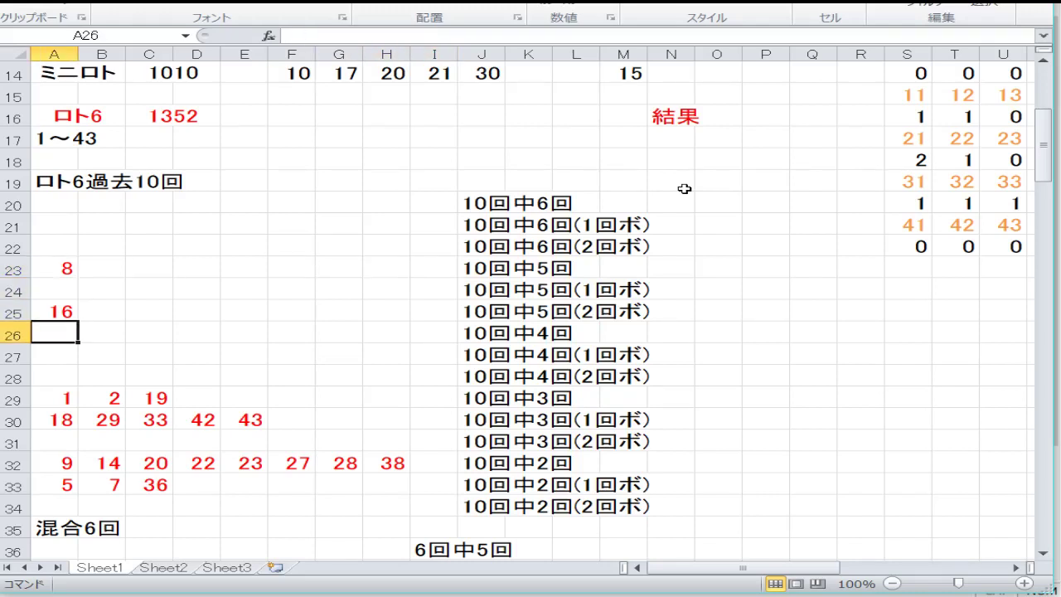
key("Up")
key("Down")
key("Down")
key("Down")
key("Down")
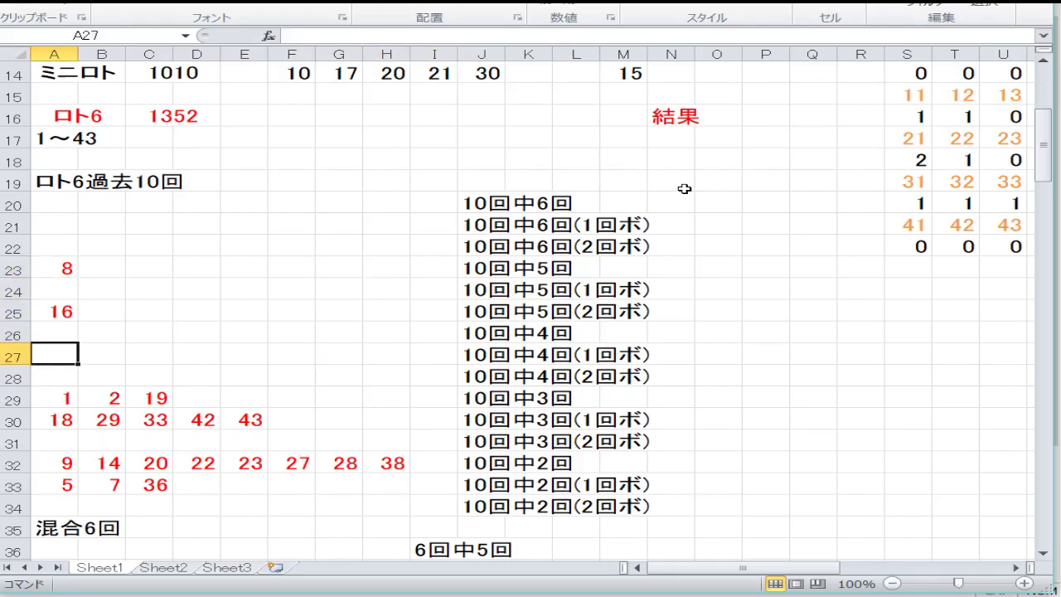
Trace the 10回中3回 numbers across row 29 and the 10回中3回(1回ボ) numbers across row 30
key("Right")
key("Right")
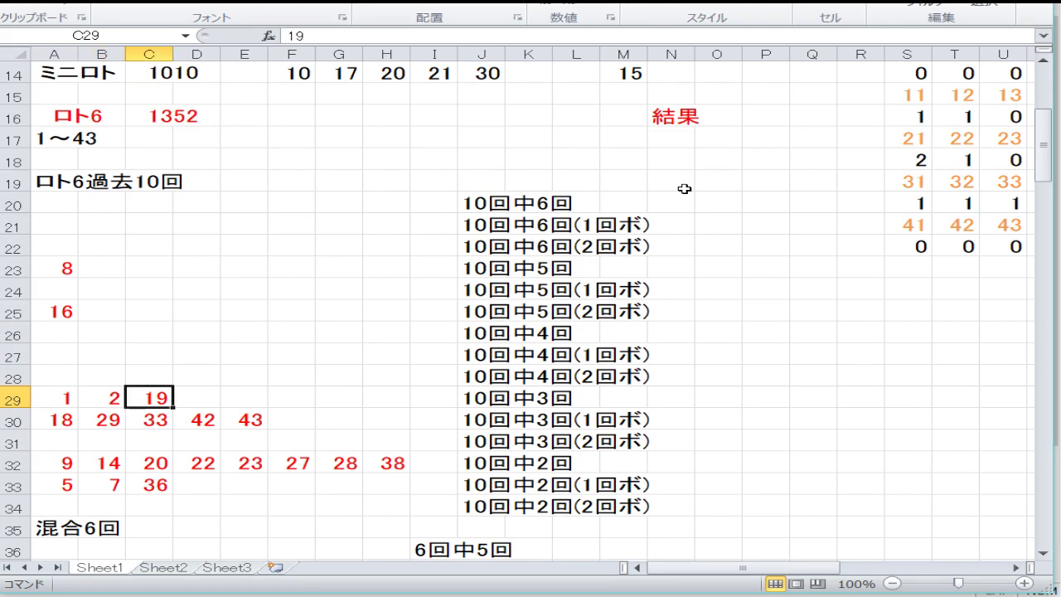
key("Down")
key("Left")
key("Left")
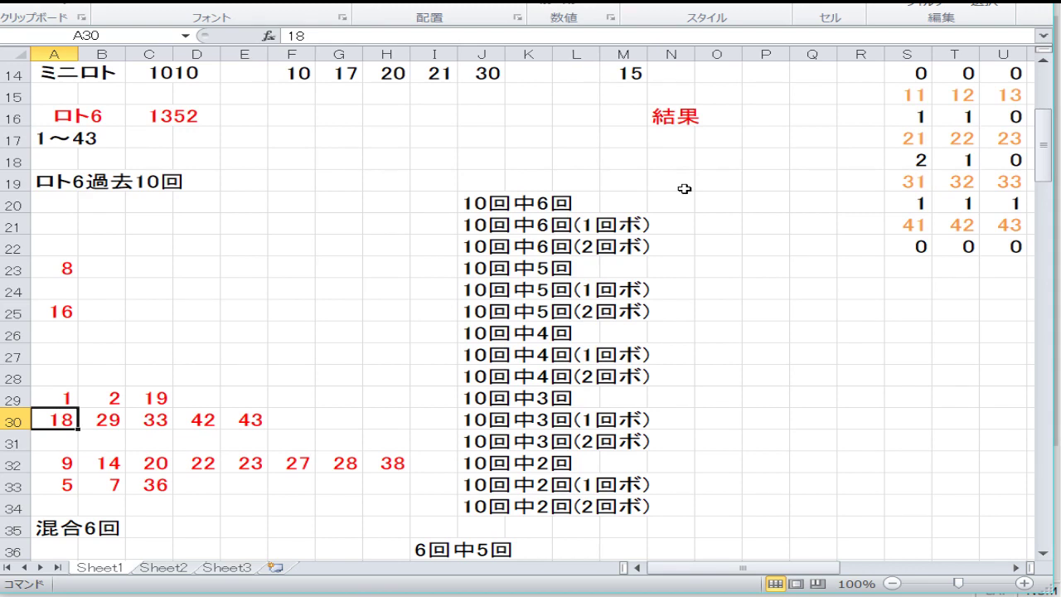
key("Up")
key("Down")
key("Down")
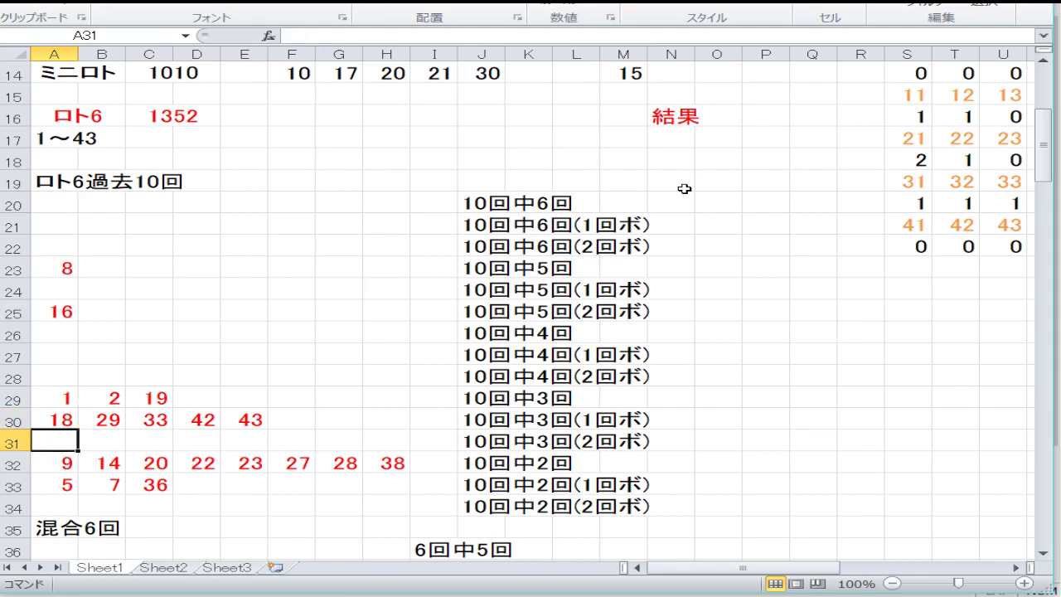
key("Up")
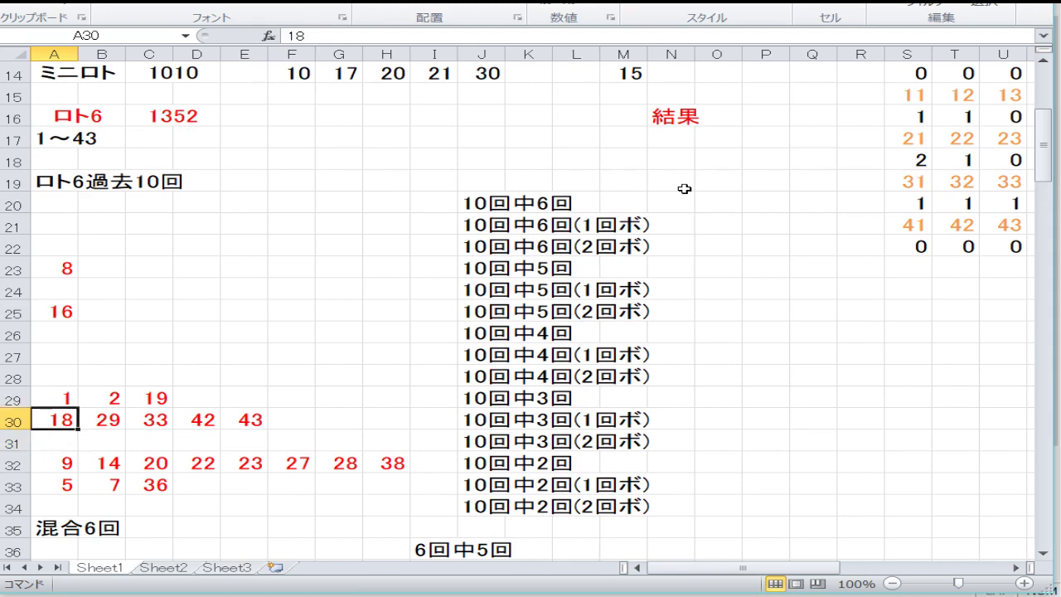
key("Right")
key("Right")
key("Right")
key("Right")
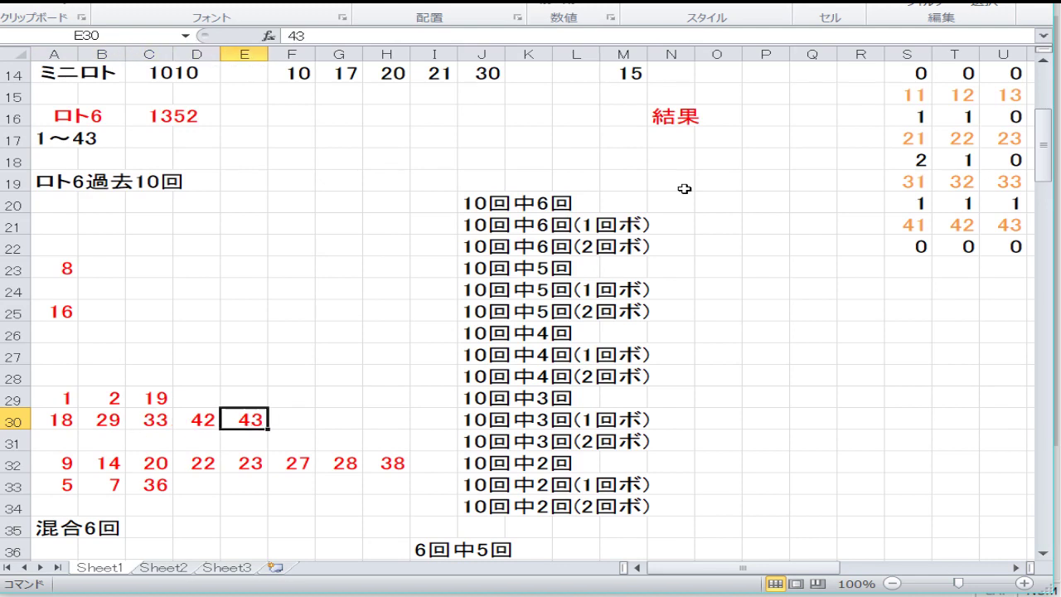
Trace the 10回中2回 numbers across row 32 from column A to column H
key("Down")
key("Down")
key("Left")
key("Left")
key("Left")
key("Left")
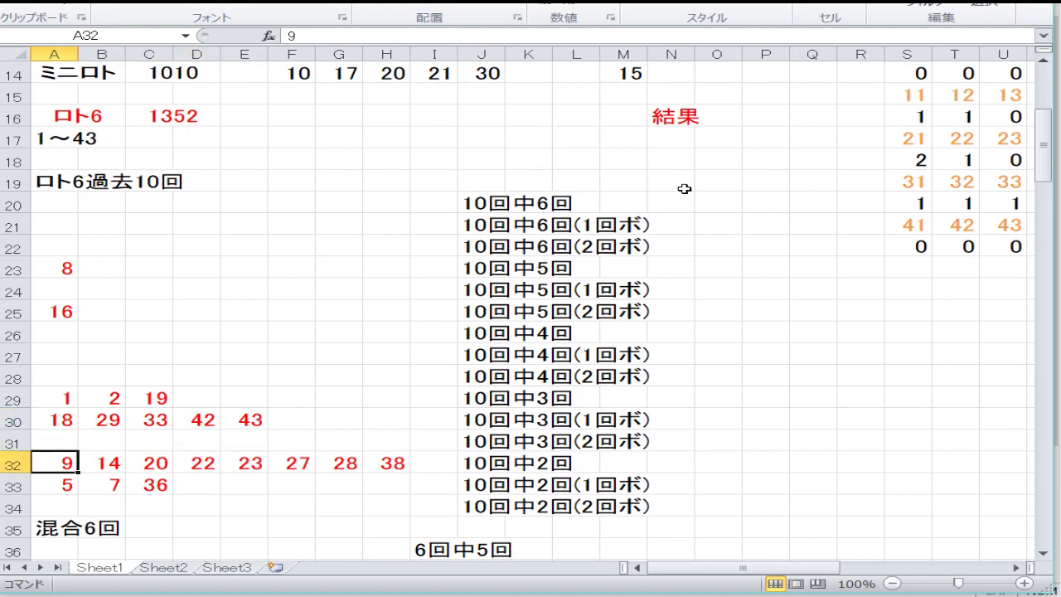
key("Right")
key("Right")
key("Right")
key("Right")
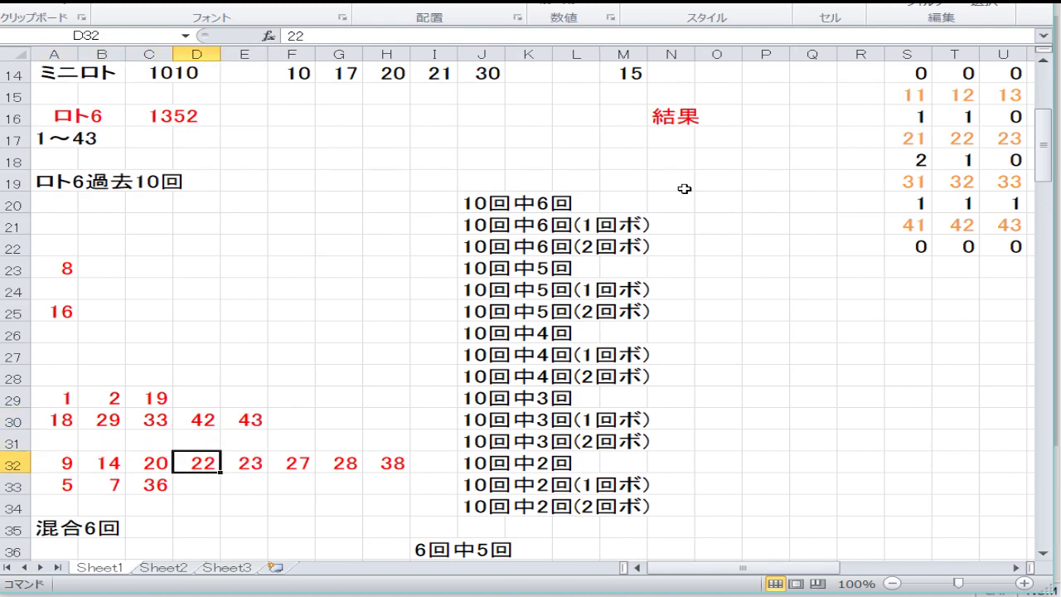
key("Right")
key("Right")
key("Right")
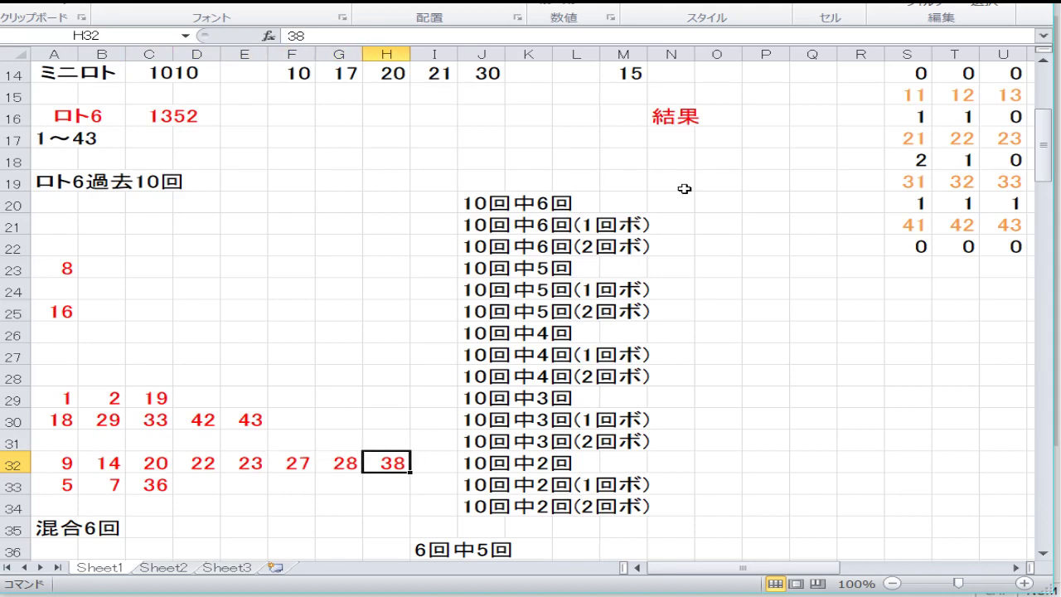
Trace the 10回中2回(1回ボ) numbers across row 33 from A33 to C33
key("Down")
key("Left")
key("Home")
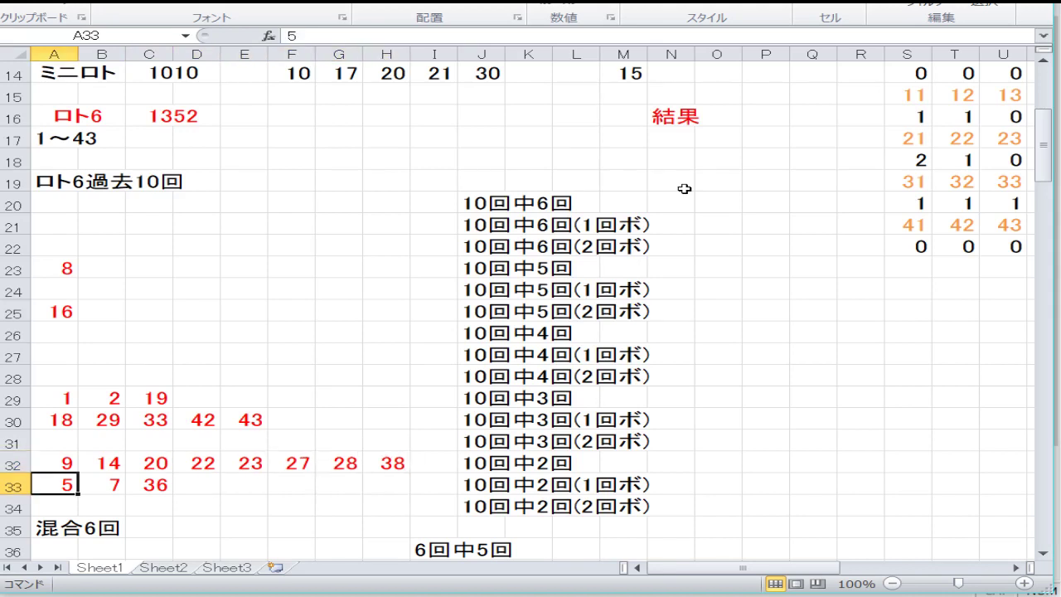
key("Right")
key("Right")
Move down to the 混合6回 section and examine its 6回中3回 numbers in row 39
key("Down")
key("Down")
key("Down")
key("Down")
key("Down")
key("Down")
key("Down")
key("Down")
key("Down")
key("Down")
key("Down")
key("Down")
key("Down")
key("Down")
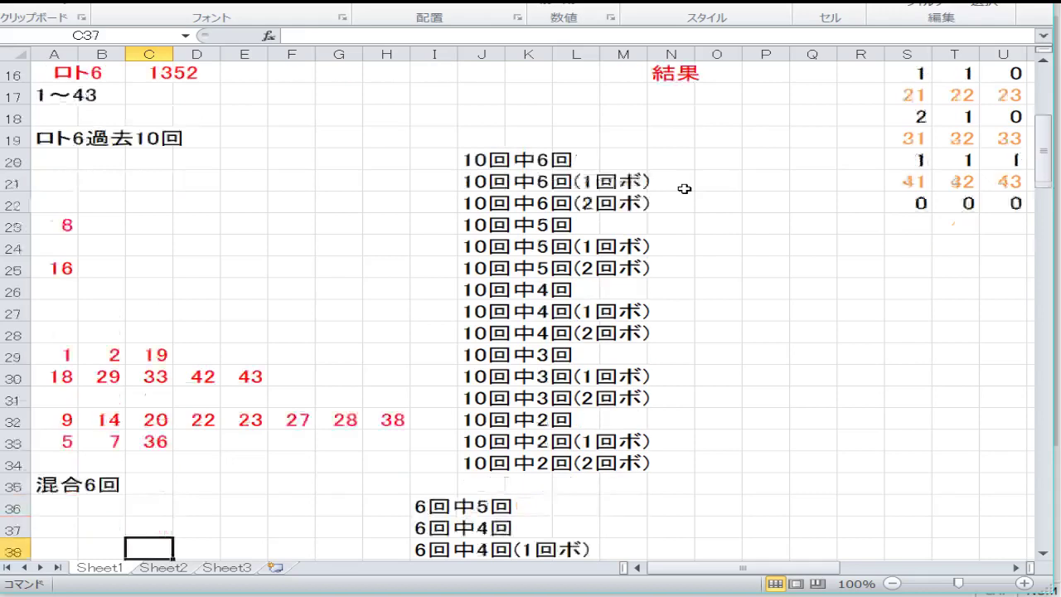
key("Up")
key("Up")
key("Up")
key("Up")
key("Up")
key("Up")
key("Up")
key("Up")
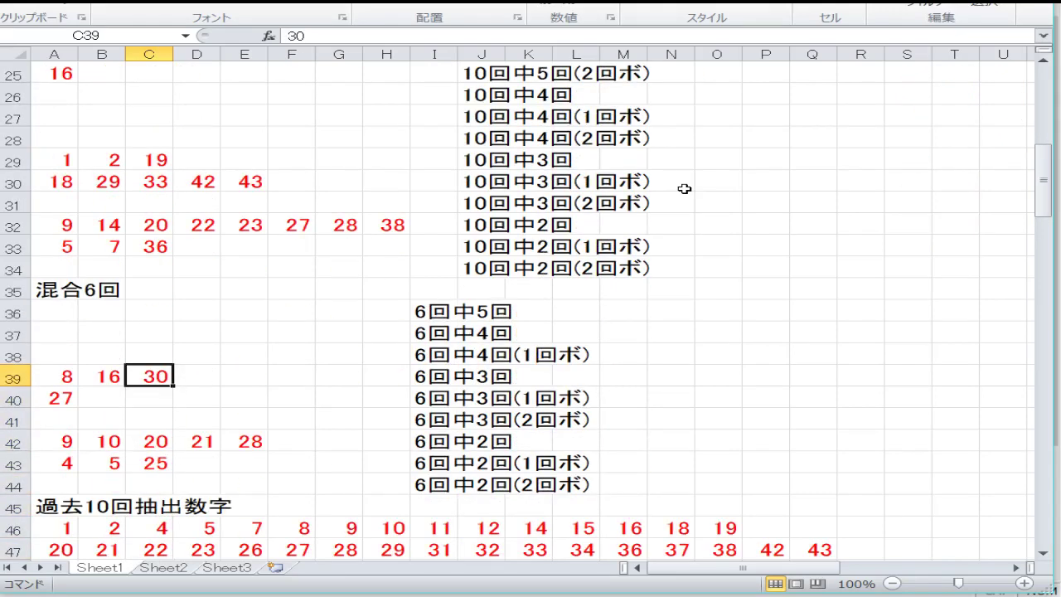
key("Left")
key("Left")
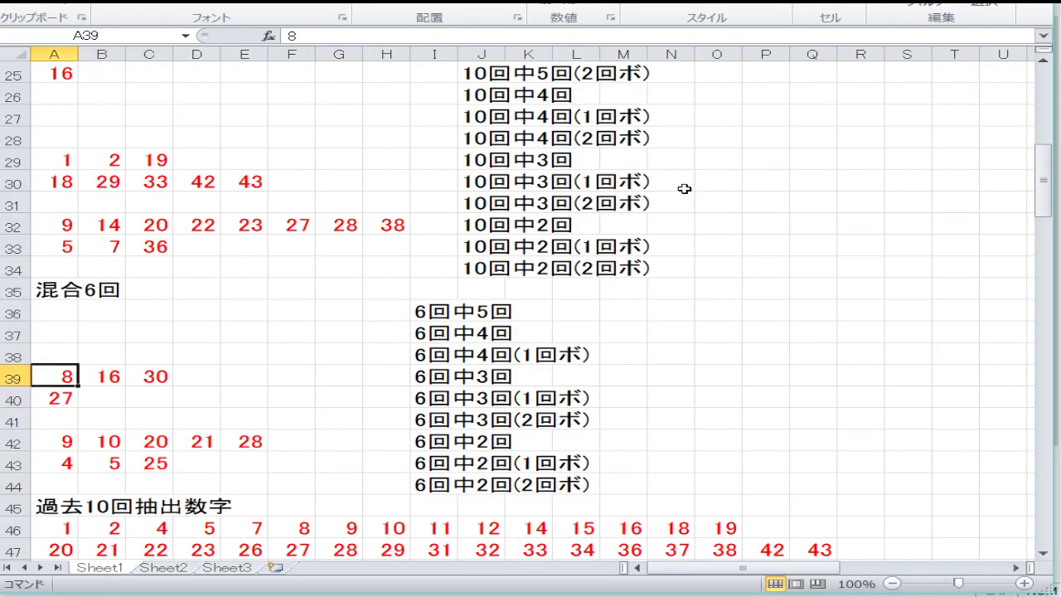
key("Right")
key("Right")
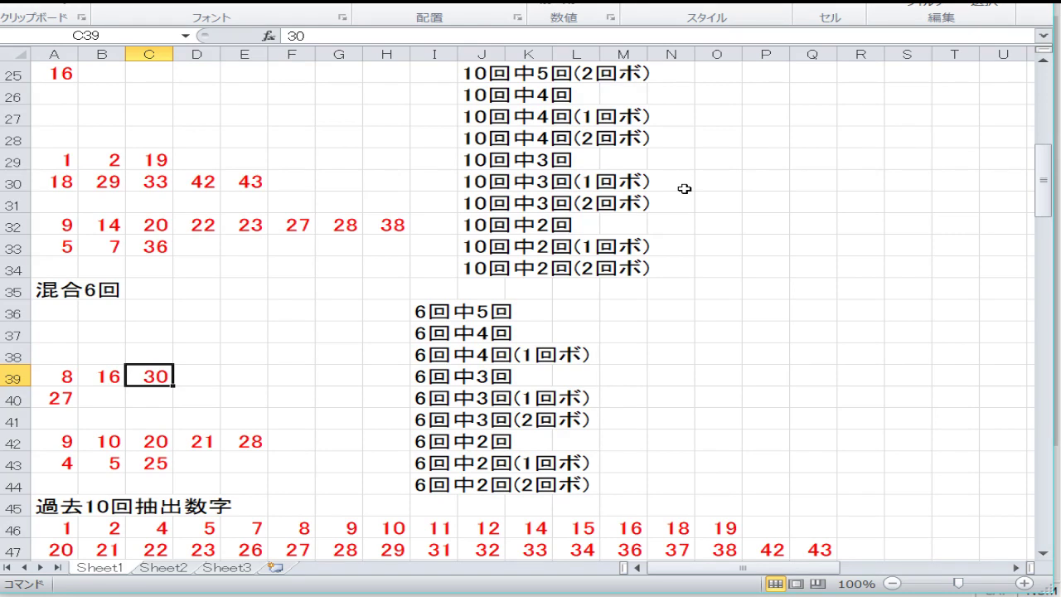
Examine the 6回中3回(1回ボ) number in A40 and the 6回中2回 numbers across row 42
key("Down")
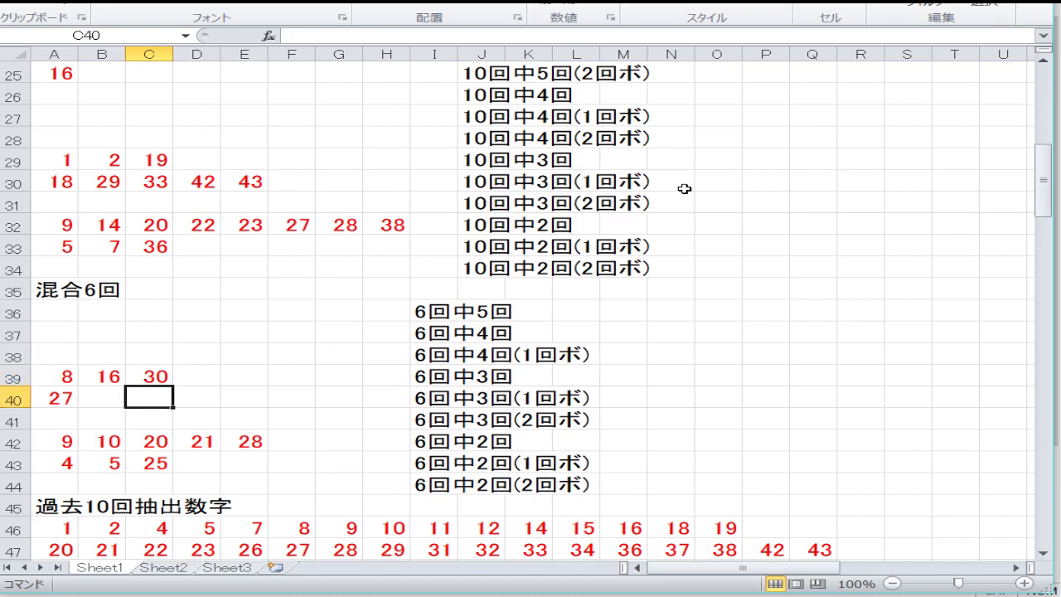
key("Left")
key("Left")
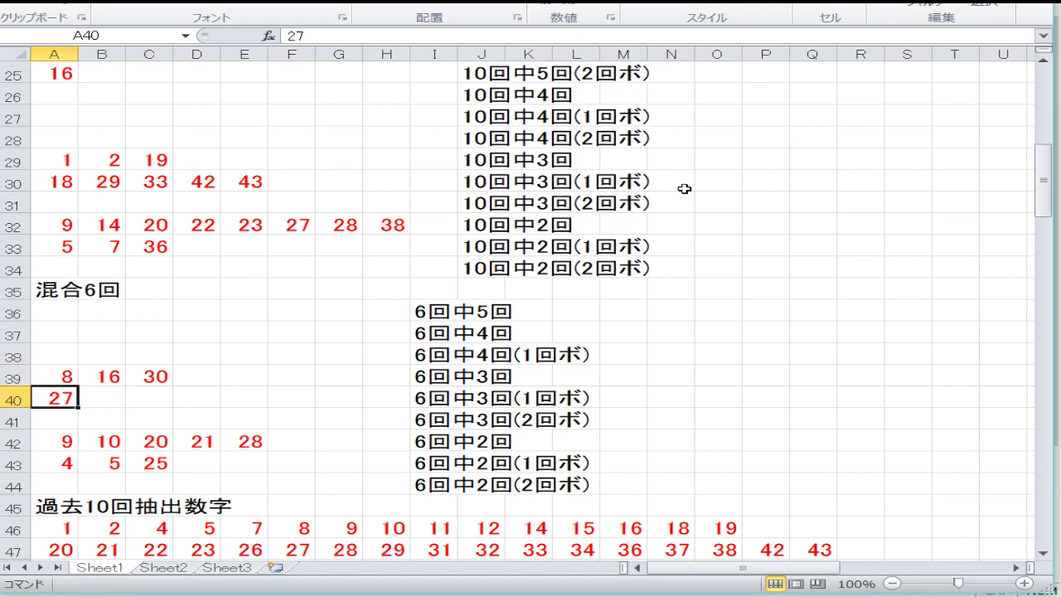
key("Down")
key("Down")
key("Right")
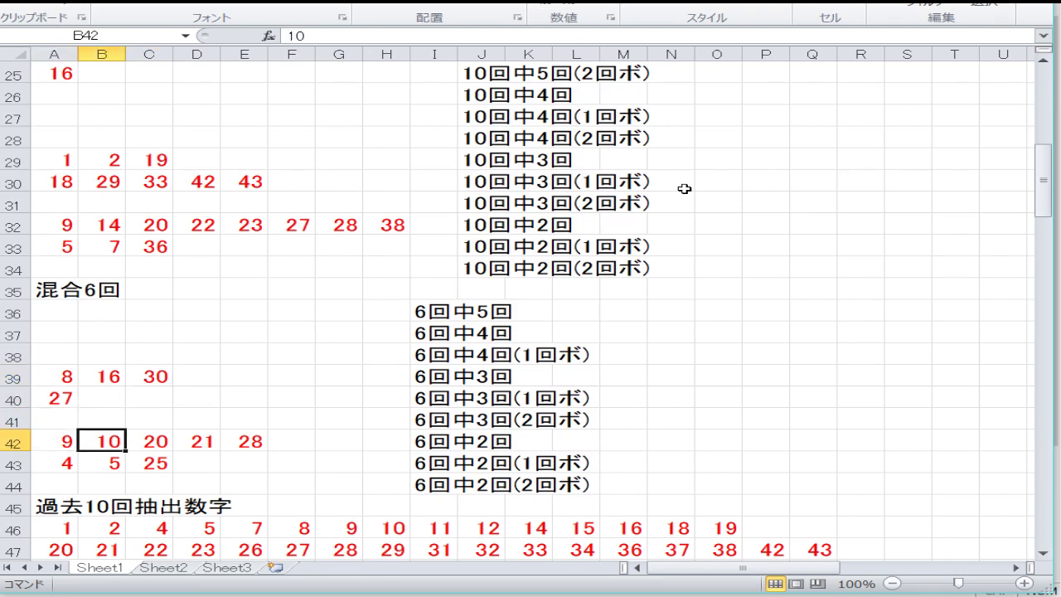
key("Right")
key("Right")
key("Right")
Trace the 6回中2回(1回ボ) numbers across row 43 from A43 to C43
key("Down")
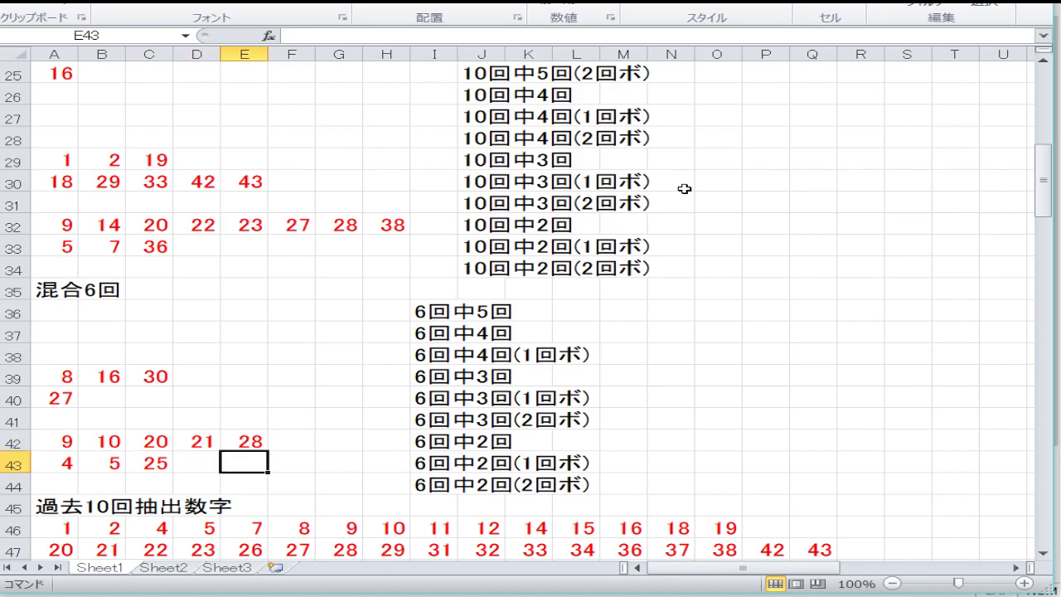
key("Left")
key("Home")
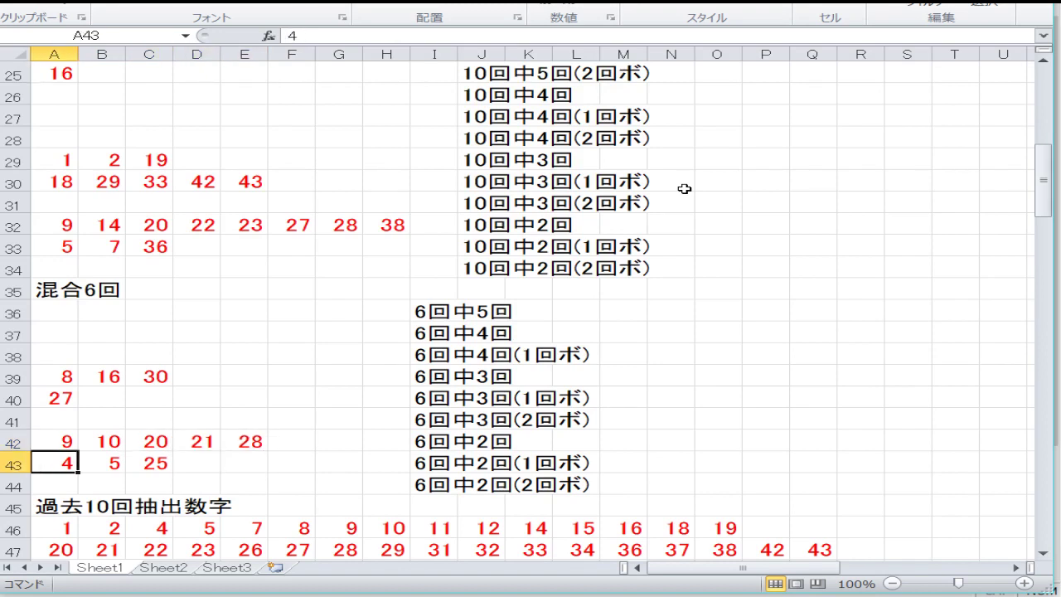
key("Right")
key("Right")
Look down to the 前回の数字からの連想展開 heading and return to the start of the 過去10回抽出数字 list in row 46
key("Down")
key("Down")
key("Down")
key("Down")
key("Down")
key("Down")
key("Down")
key("Down")
key("Down")
key("Down")
key("Down")
key("Down")
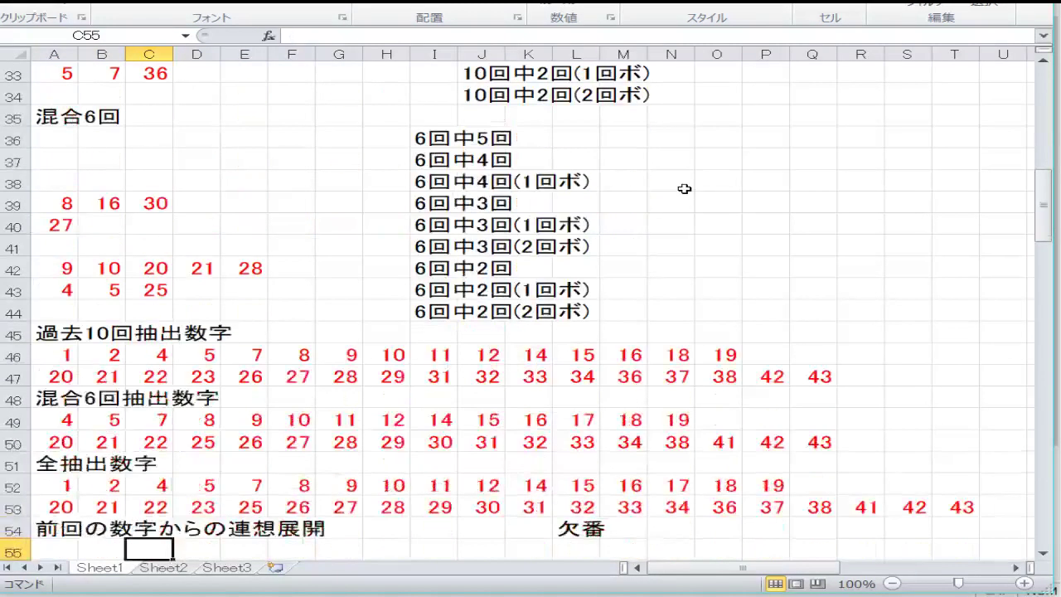
key("Up")
key("Up")
key("Up")
key("Up")
key("Up")
key("Up")
key("Up")
key("Up")
key("Up")
key("Up")
key("Down")
key("Left")
key("Left")
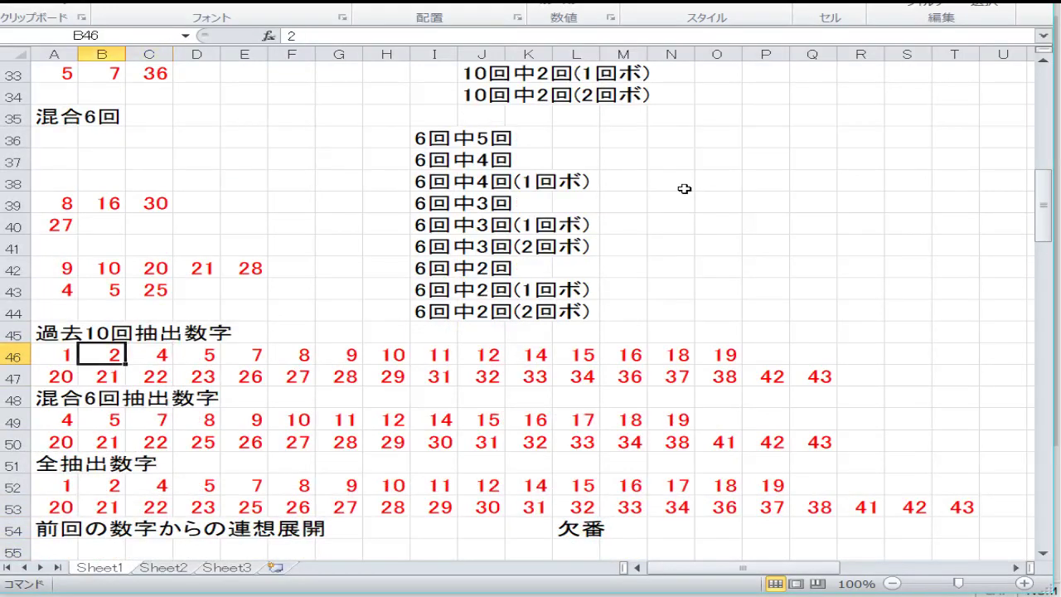
Trace the 過去10回抽出数字 list across rows 46 and 47
key("Down")
key("Right")
key("Right")
key("Right")
key("Right")
key("Right")
key("Right")
key("Right")
key("Right")
key("Right")
key("Right")
key("Right")
key("Right")
key("Right")
key("Right")
key("Right")
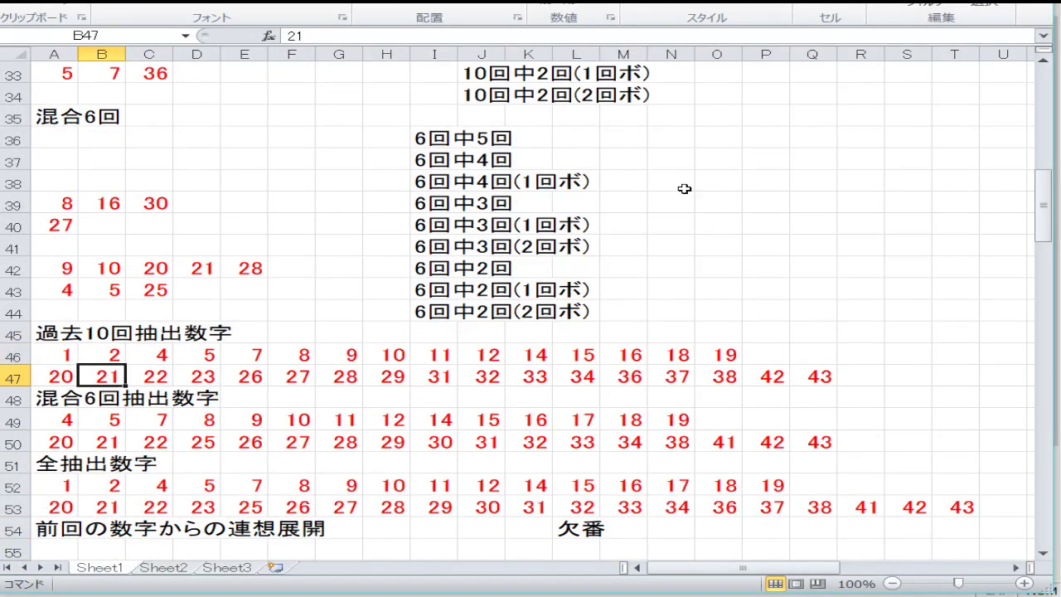
key("Left")
key("Left")
key("Left")
key("Left")
key("Left")
key("Left")
key("Left")
key("Left")
key("Left")
key("Left")
key("Left")
key("Left")
key("Left")
key("Left")
key("Left")
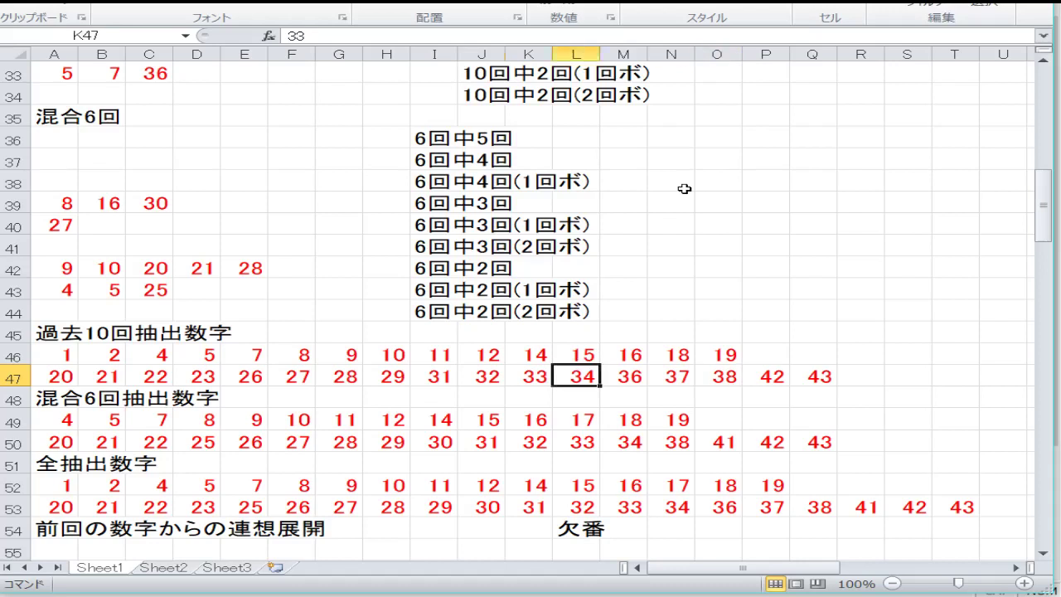
Trace the 混合6回抽出数字 list across rows 49 and 50
key("Down")
key("Down")
key("Right")
key("Right")
key("Right")
key("Right")
key("Right")
key("Right")
key("Right")
key("Right")
key("Right")
key("Right")
key("Right")
key("Right")
key("Right")
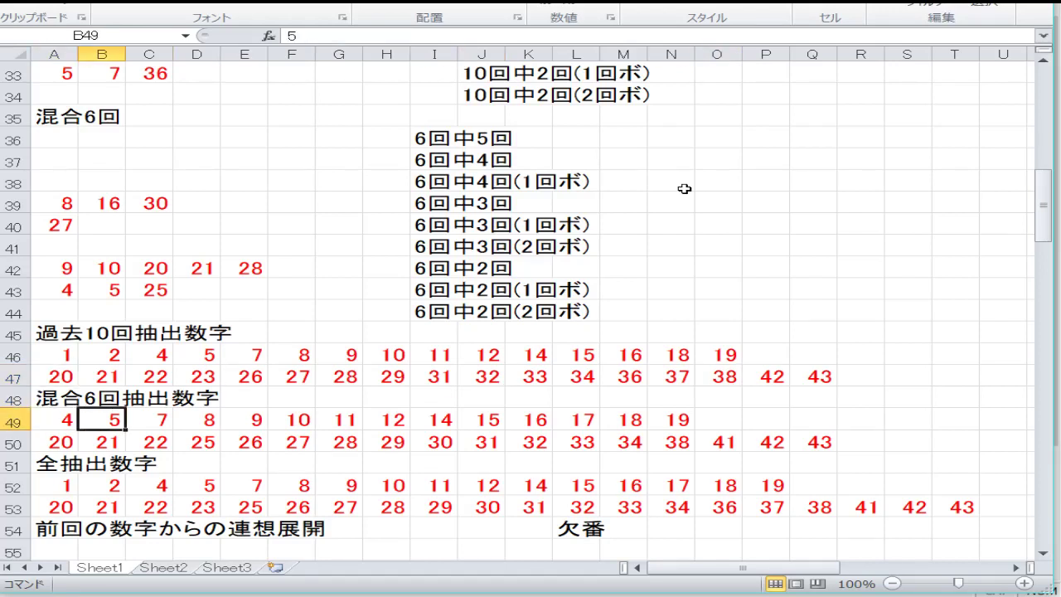
key("Down")
key("Left")
key("Left")
key("Left")
key("Left")
key("Left")
key("Left")
key("Left")
key("Left")
key("Left")
key("Left")
key("Left")
key("Left")
key("Left")
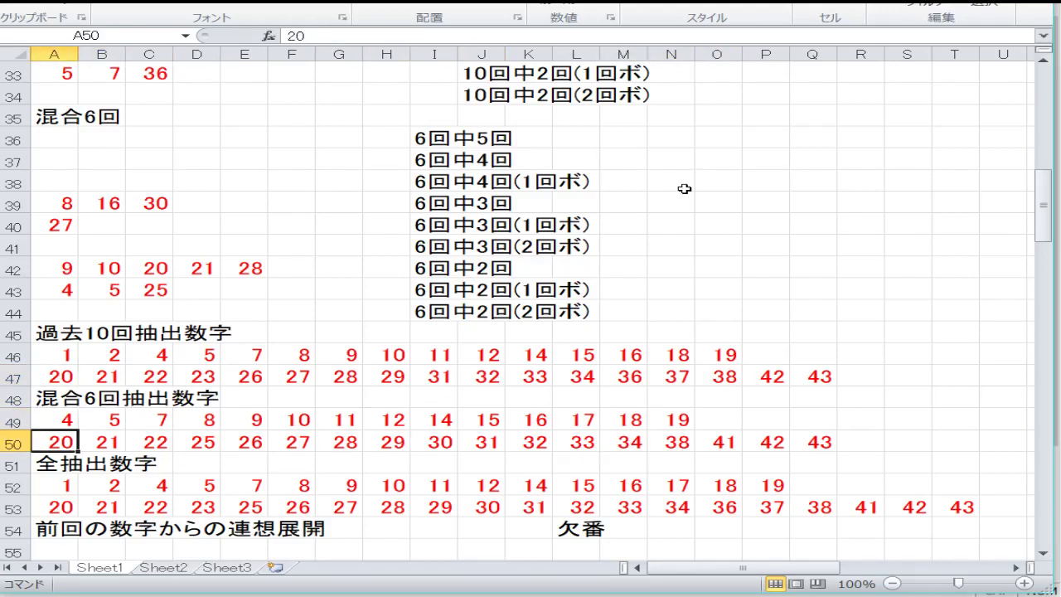
Trace the 全抽出数字 list across rows 52 and 53
key("Down")
key("Down")
key("Right")
key("Right")
key("Right")
key("Right")
key("Right")
key("Right")
key("Right")
key("Right")
key("Right")
key("Right")
key("Right")
key("Right")
key("Right")
key("Right")
key("Right")
key("Right")
key("Right")
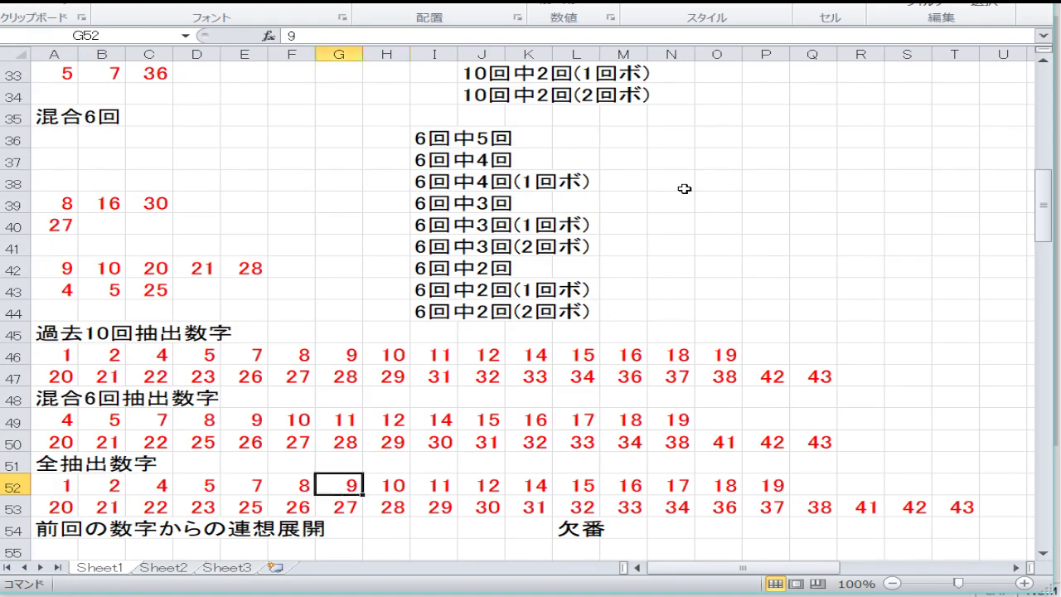
key("Down")
key("Left")
key("Left")
key("Left")
key("Left")
key("Left")
key("Left")
key("Left")
key("Left")
key("Left")
key("Left")
key("Left")
key("Left")
key("Left")
key("Left")
key("Left")
key("Left")
key("Left")
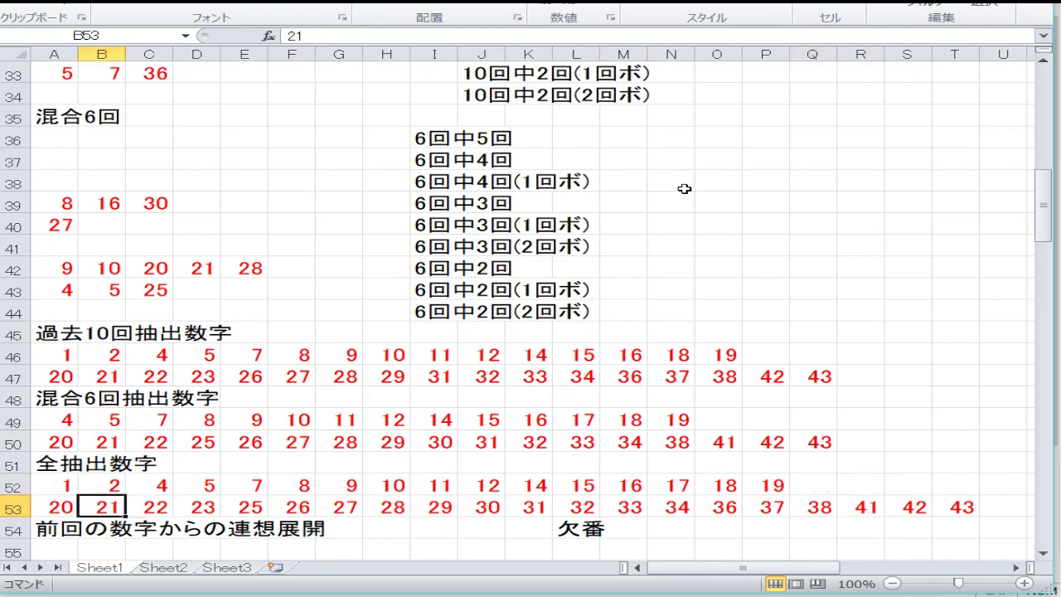
Go over the 全抽出数字 list once more, along row 52 and back through row 53 to column A
key("Up")
key("Right")
key("Right")
key("Right")
key("Right")
key("Right")
key("Right")
key("Right")
key("Right")
key("Right")
key("Right")
key("Right")
key("Right")
key("Right")
key("Right")
key("Right")
key("Right")
key("Right")
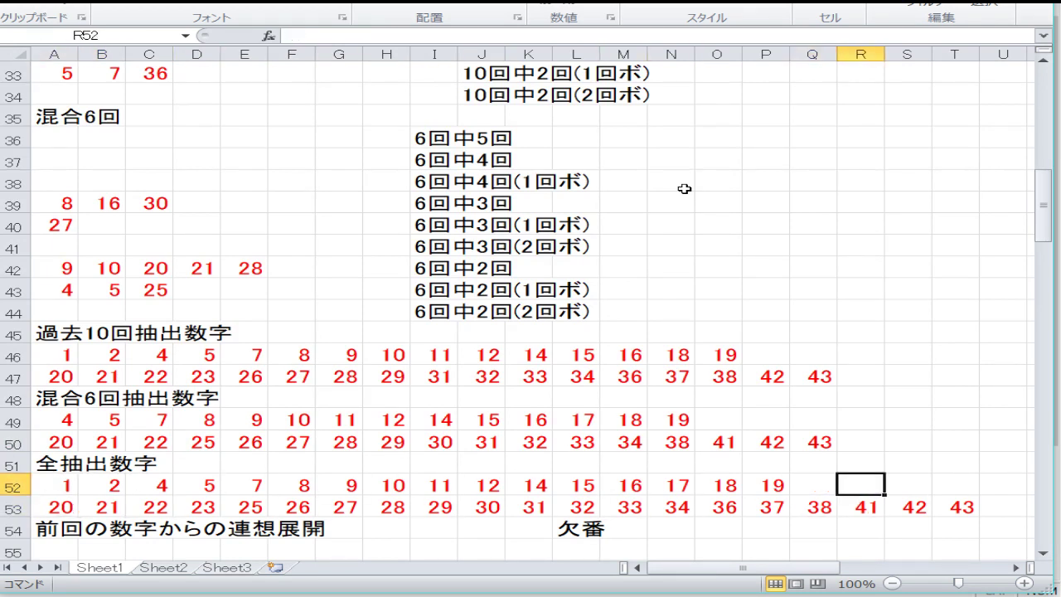
key("Down")
key("Left")
key("Left")
key("Left")
key("Left")
key("Left")
key("Left")
key("Left")
key("Left")
key("Left")
key("Left")
key("Left")
key("Left")
key("Left")
key("Left")
key("Left")
key("Left")
key("Left")
Look through the notes below 前回の数字からの連想展開 down past 出てない数字, and return to the start of the 参考回抽出数字 list in A115
key("Down")
key("Down")
key("Down")
key("Down")
key("Down")
key("Down")
key("Down")
key("Down")
key("Down")
key("Down")
key("Down")
key("Down")
key("Down")
key("Down")
key("Down")
key("Down")
key("Down")
key("Down")
key("Down")
key("Down")
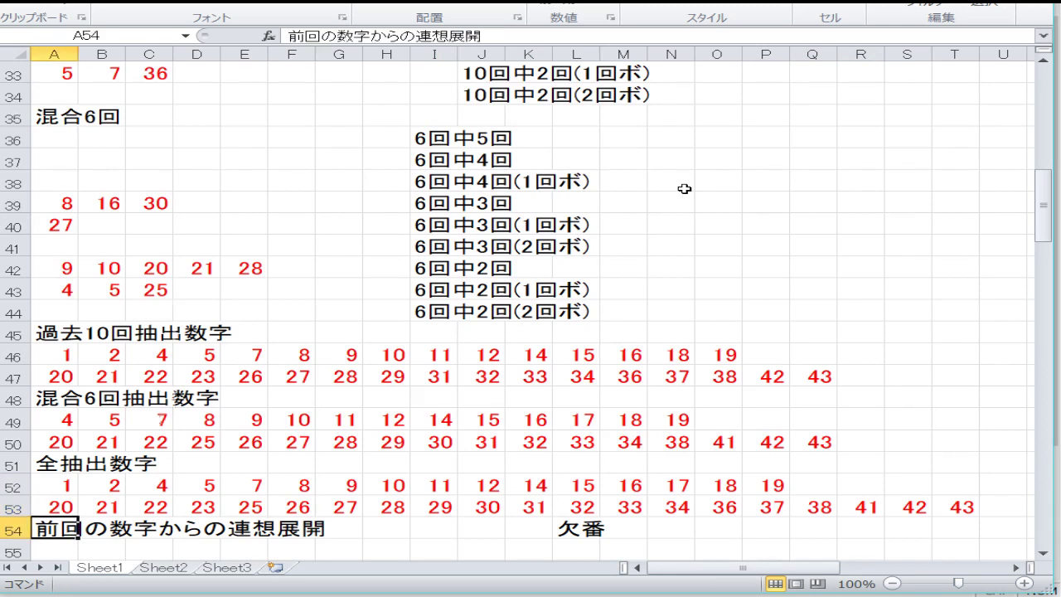
key("Down")
key("Down")
key("Down")
key("Down")
key("Down")
key("Down")
key("Down")
key("Down")
key("Down")
key("Down")
key("Down")
key("Down")
key("Down")
key("Down")
key("Down")
key("Down")
key("Down")
key("Down")
key("Down")
key("Down")
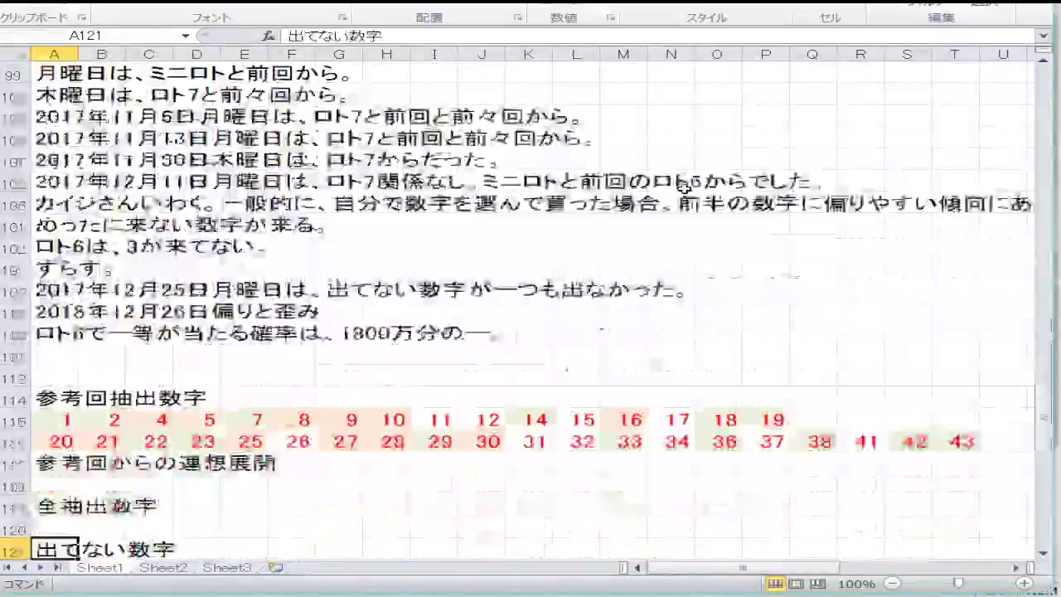
key("Up")
key("Up")
key("Up")
key("Up")
key("Up")
key("Up")
key("Up")
key("Up")
key("Up")
key("Up")
key("Up")
key("Up")
key("Up")
key("Up")
key("Up")
key("Down")
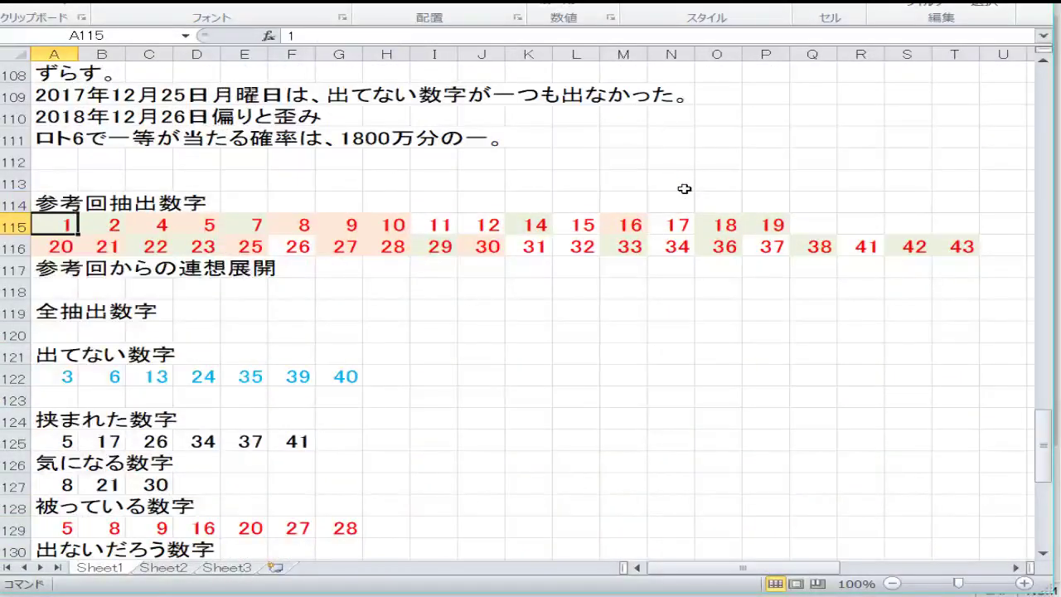
Trace the 参考回抽出数字 list along row 115, then back through row 116 to column E
key("Right")
key("Right")
key("Right")
key("Right")
key("Right")
key("Right")
key("Right")
key("Right")
key("Right")
key("Right")
key("Right")
key("Right")
key("Right")
key("Right")
key("Down")
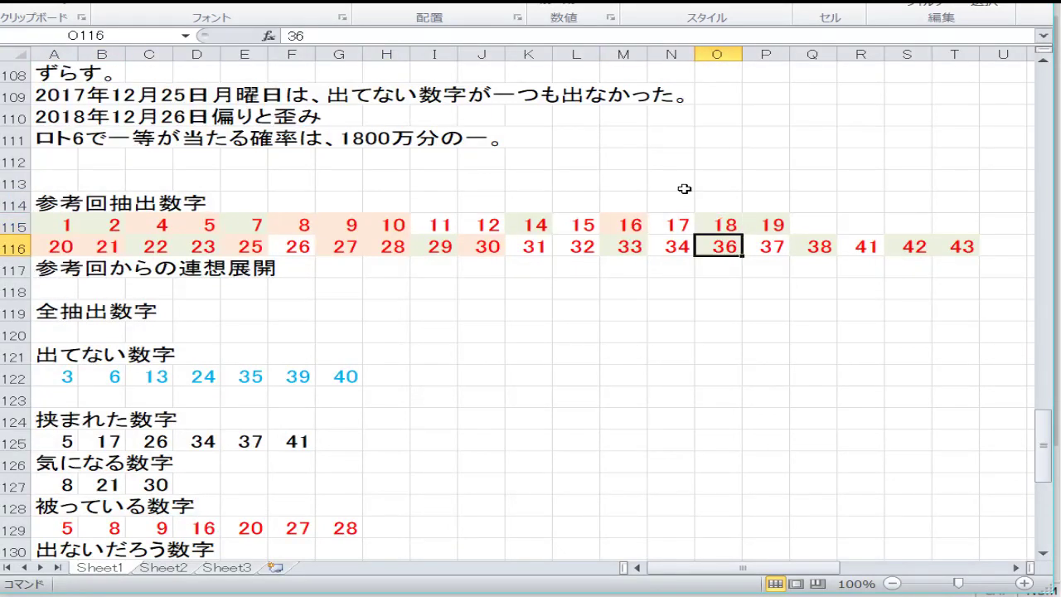
key("Left")
key("Left")
key("Left")
key("Left")
key("Left")
key("Left")
key("Left")
key("Left")
key("Left")
key("Left")
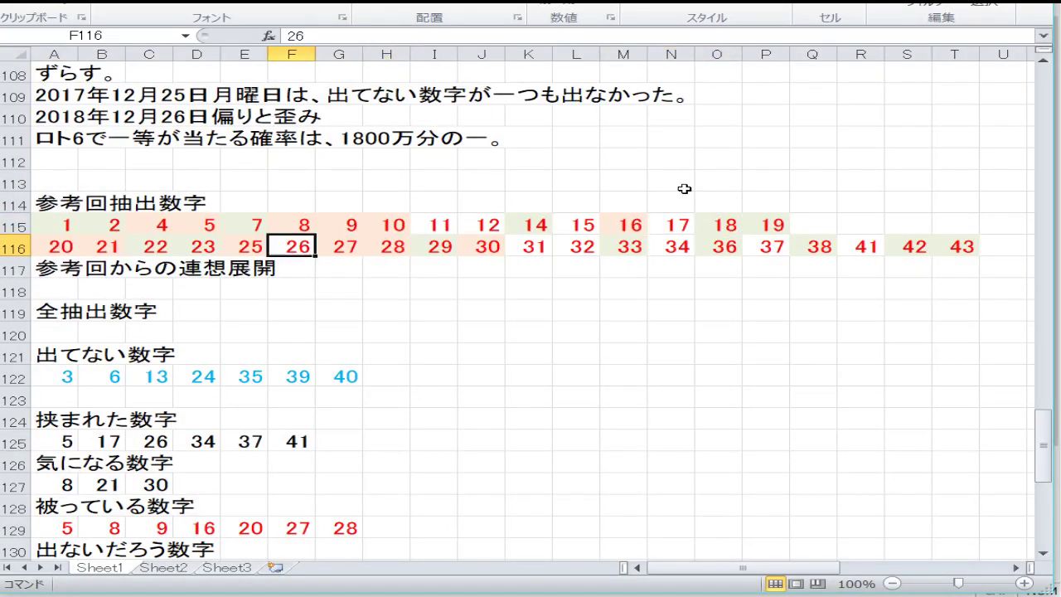
key("Up")
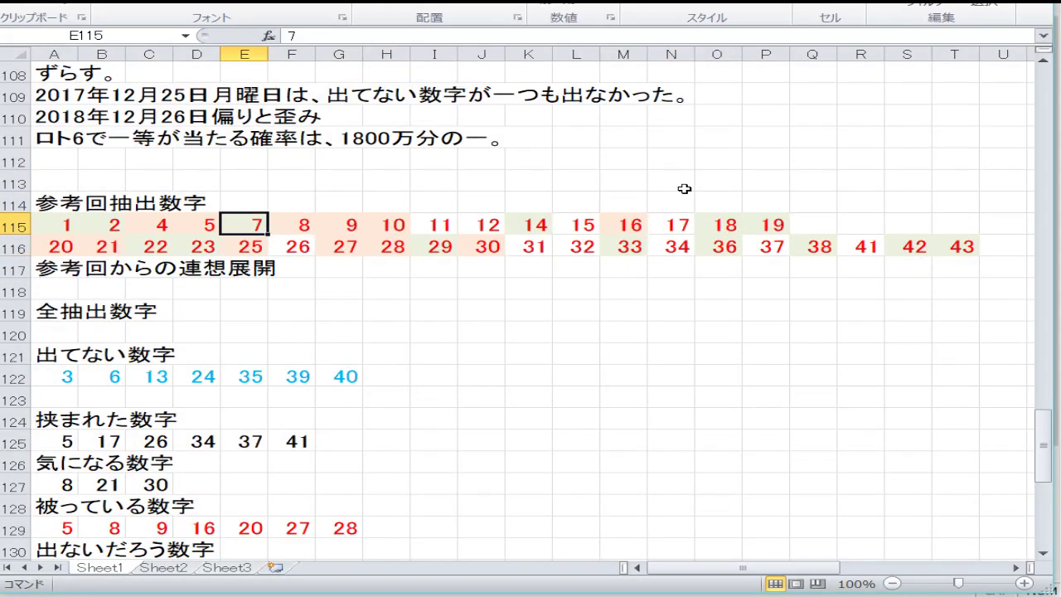
key("Down")
key("Down")
key("Down")
key("Down")
key("Down")
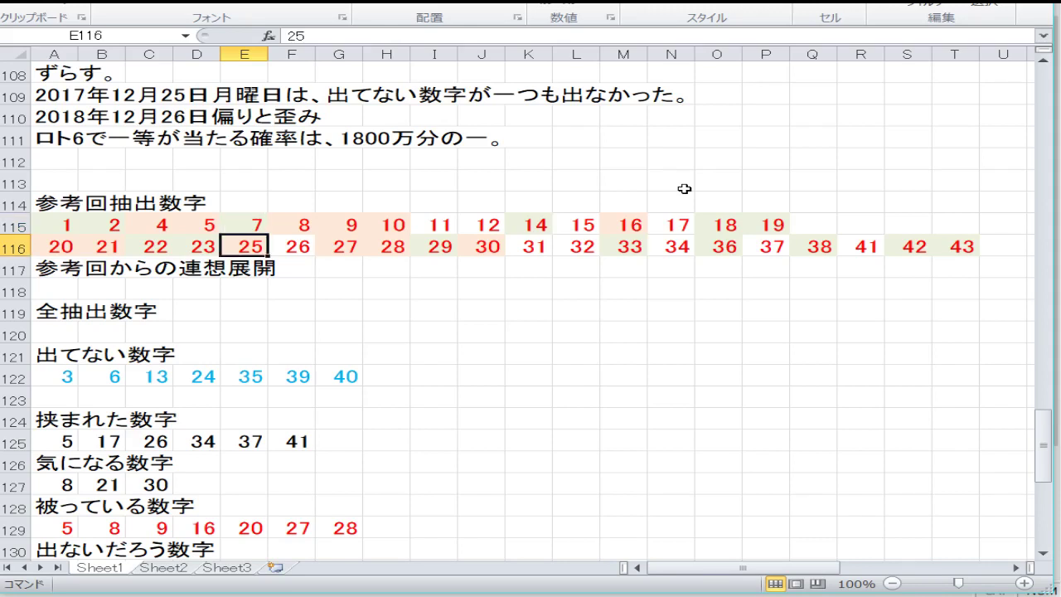
Trace the 出てない数字 list across row 122 from column A to column G
key("Down")
key("Down")
key("Down")
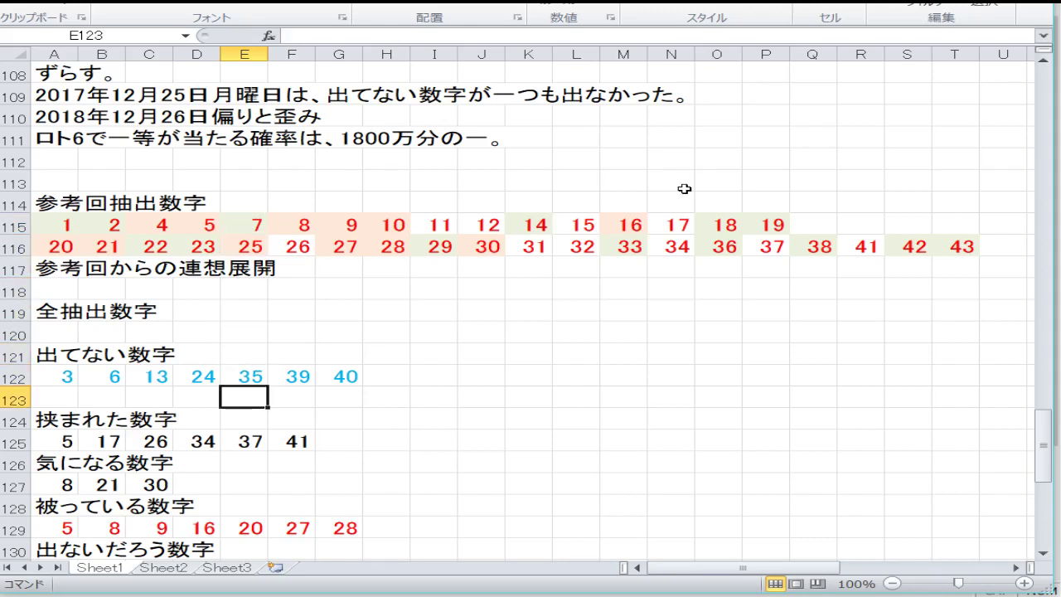
key("Left")
key("Left")
key("Left")
key("Left")
key("Up")
key("Right")
key("Right")
key("Right")
key("Right")
key("Right")
key("Right")
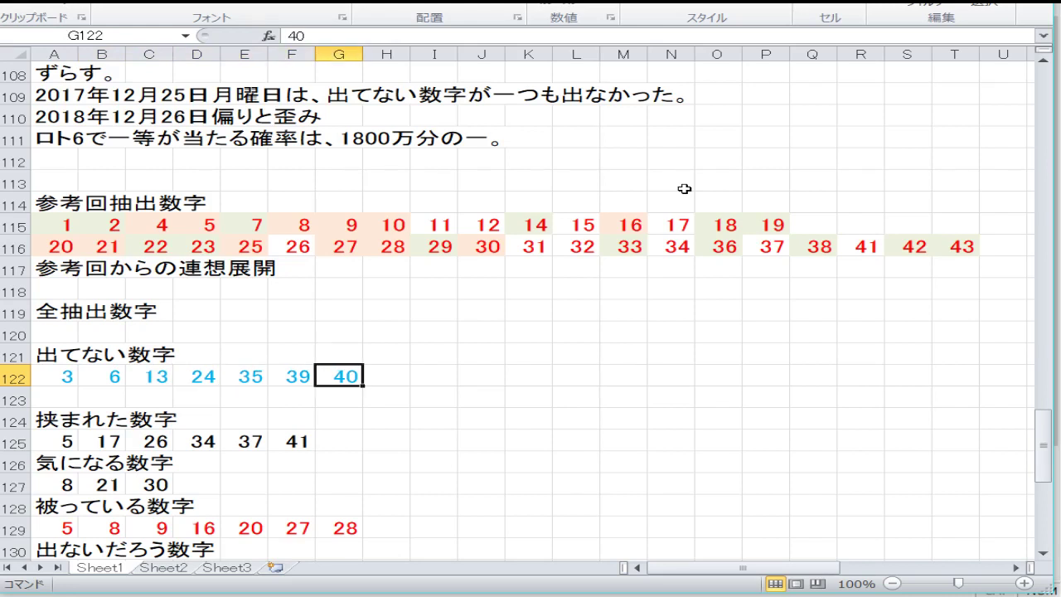
Return to the start of the 出てない数字 list and go down to the 挟まれた数字 heading in A124
key("Left")
key("Left")
key("Left")
key("Left")
key("Left")
key("Left")
key("Down")
key("Down")
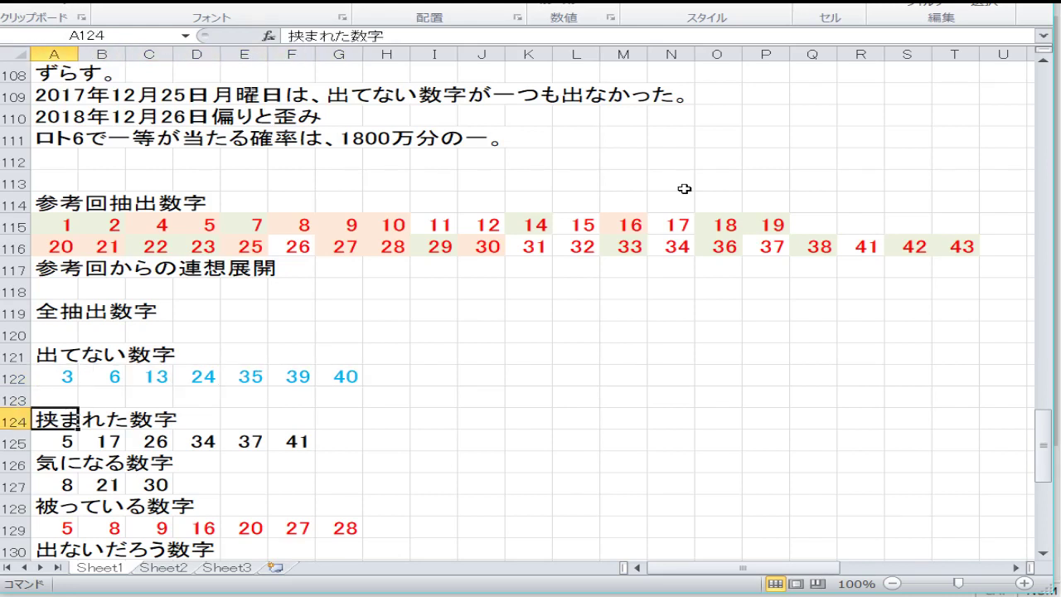
Go over the 出てない数字 list once more, across row 122 and back to A122
key("Up")
key("Up")
key("Right")
key("Right")
key("Right")
key("Right")
key("Right")
key("Right")
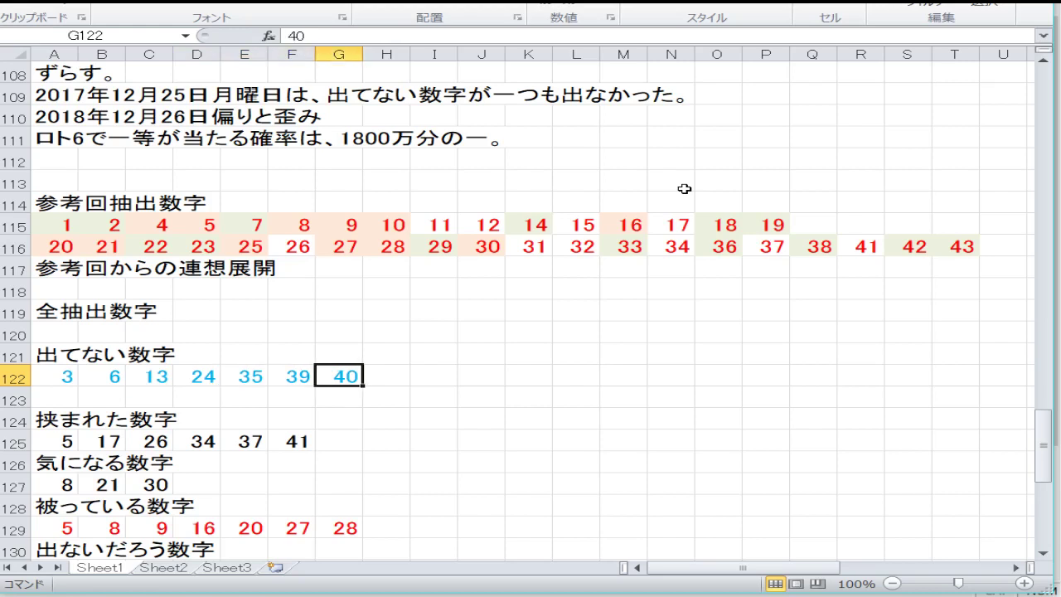
key("Left")
key("Left")
key("Left")
key("Left")
key("Left")
key("Left")
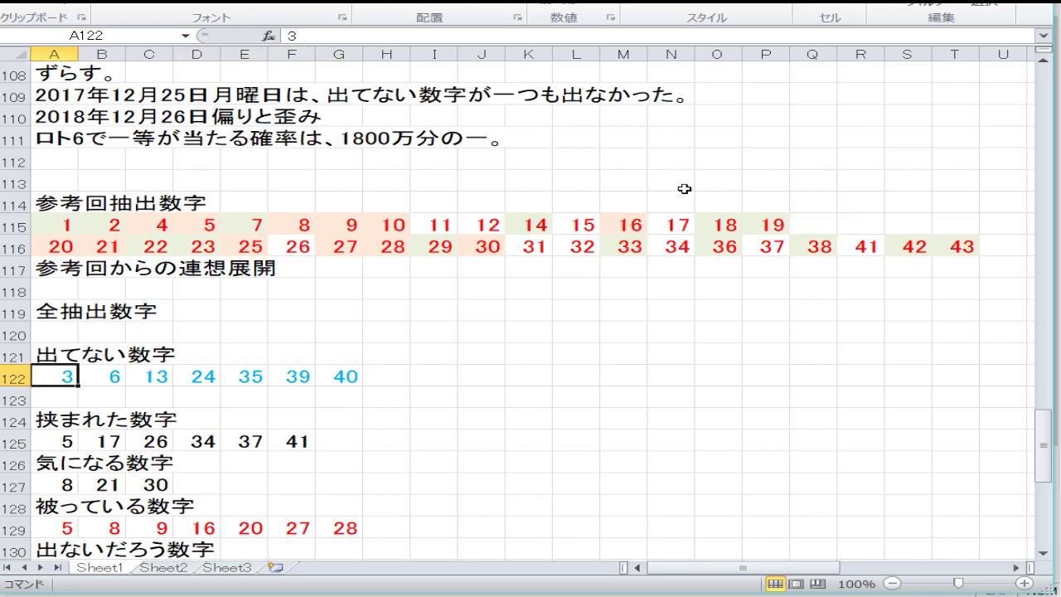
Trace the 挟まれた数字 list along row 125 and return to column A
key("Down")
key("Down")
key("Down")
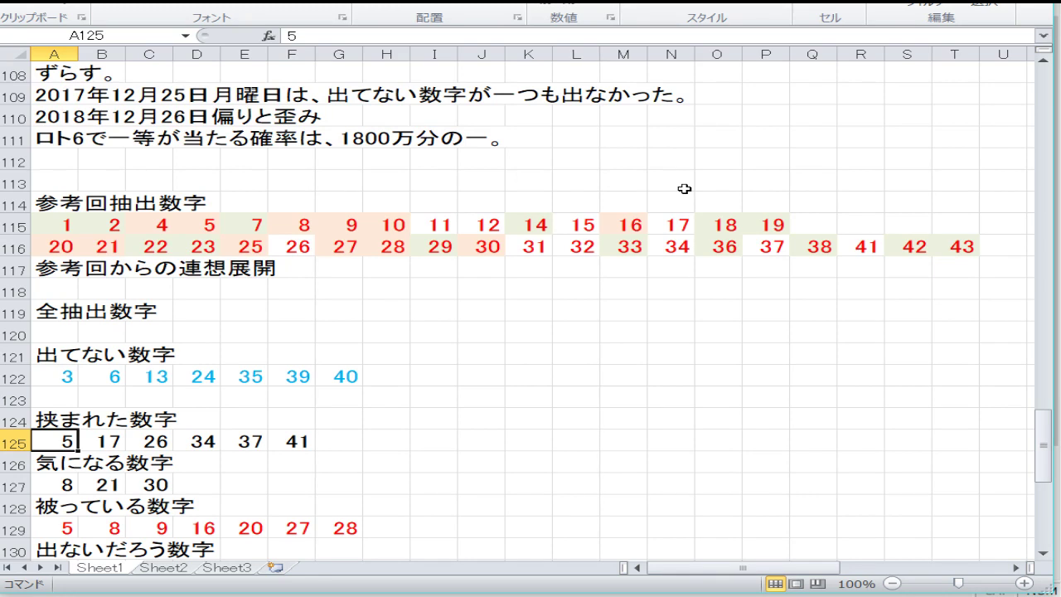
key("Right")
key("Right")
key("Right")
key("Right")
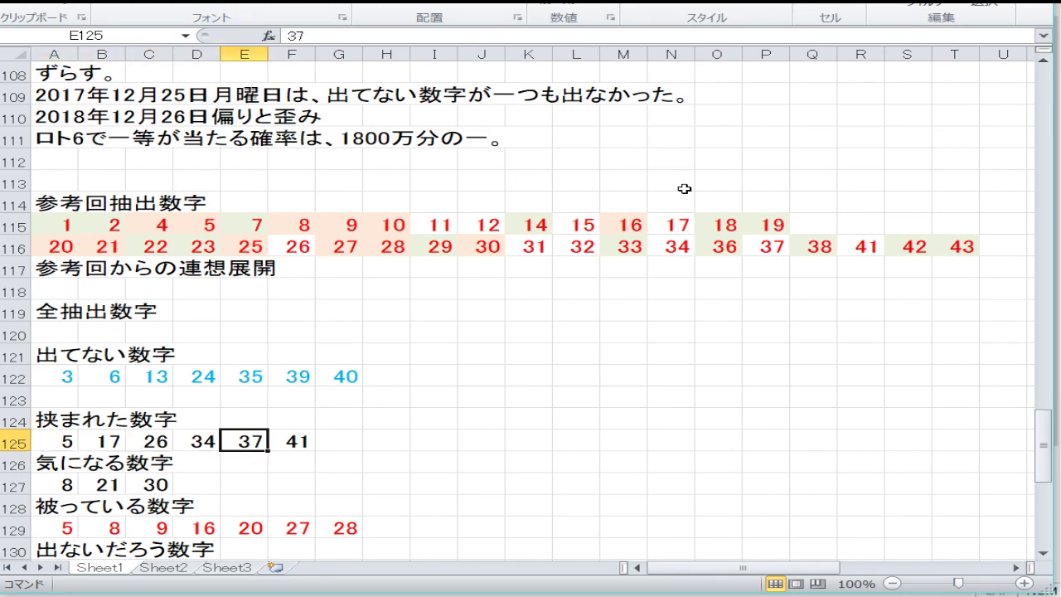
key("Left")
key("Left")
key("Left")
key("Left")
Trace the 気になる数字 list in row 127 from column A to column C
key("Down")
key("Down")
key("Right")
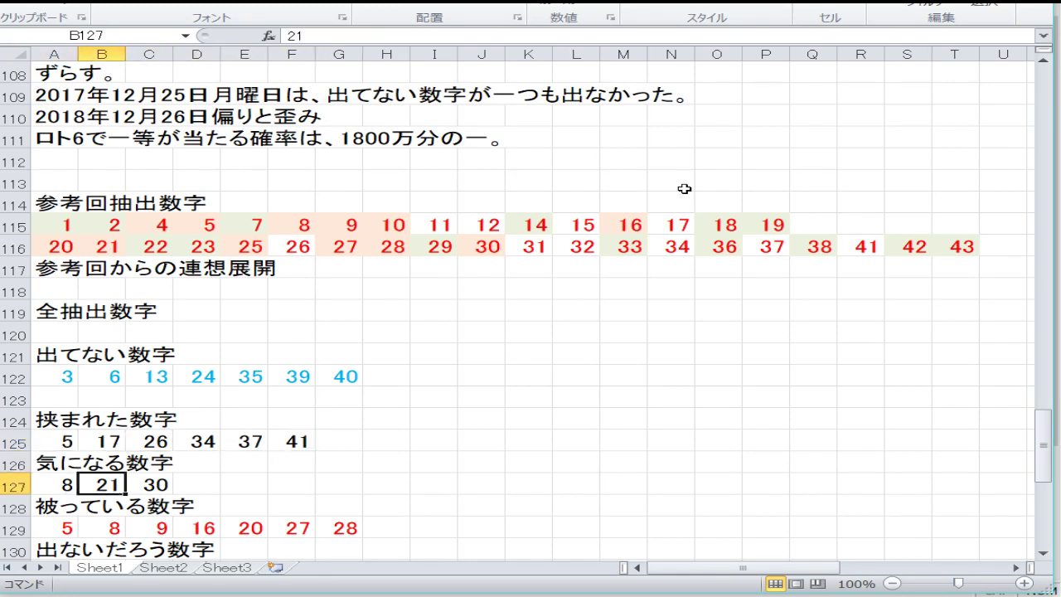
key("Right")
Trace the 被っている数字 list across row 129, starting from A129
key("Down")
key("Down")
key("Down")
key("Down")
key("Down")
key("Up")
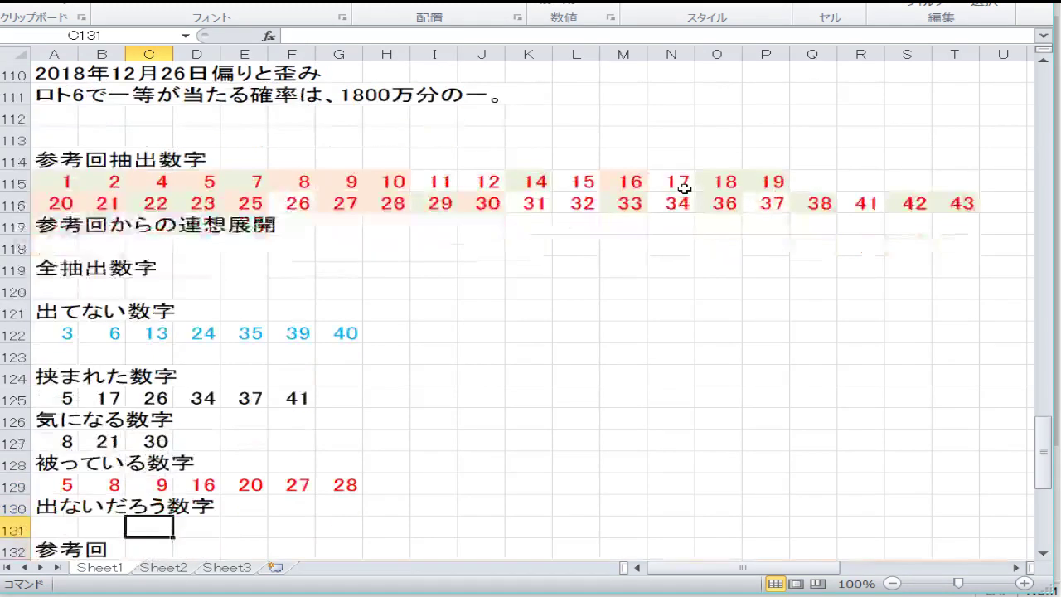
key("Up")
key("Up")
key("Left")
key("Left")
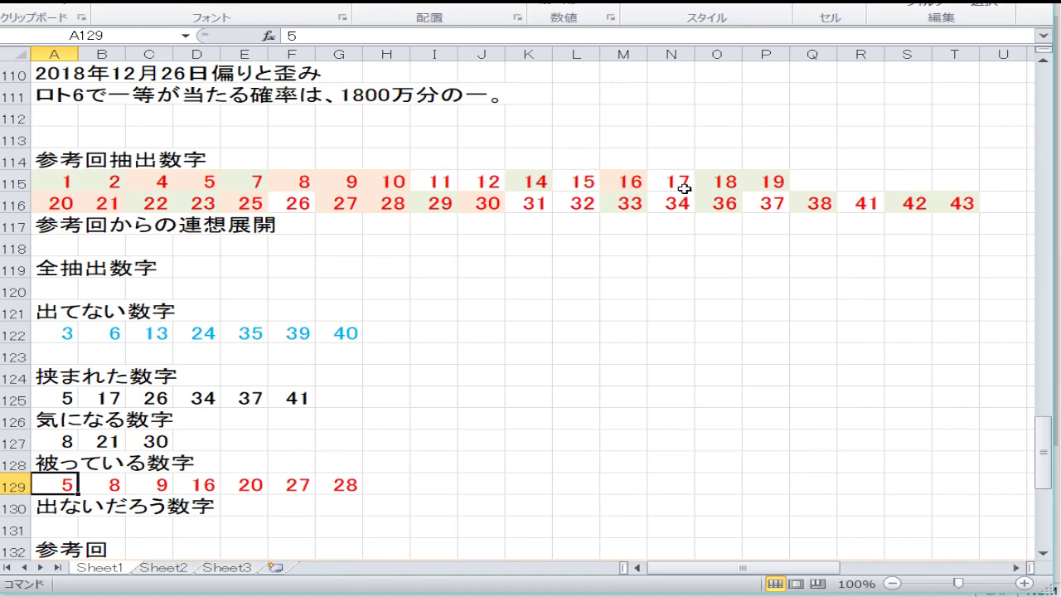
key("Right")
key("Right")
key("Right")
key("Right")
key("Right")
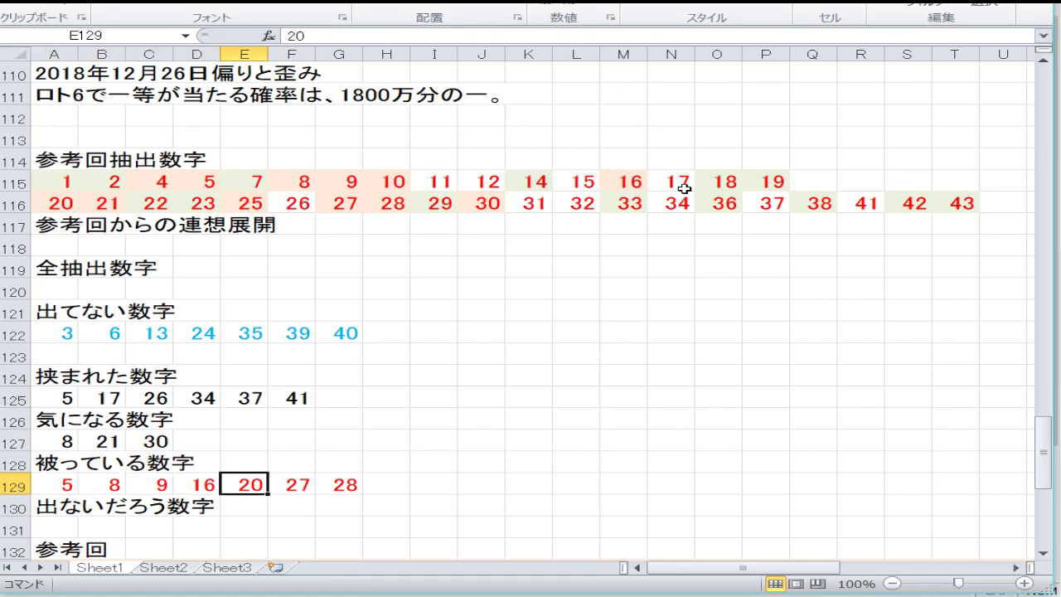
key("Right")
Look down through the 参考回 table as far as row 141 and return to its ロト6 rows
key("Down")
key("Down")
key("Down")
key("Down")
key("Down")
key("Down")
key("Down")
key("Down")
key("Down")
key("Down")
key("Down")
key("Down")
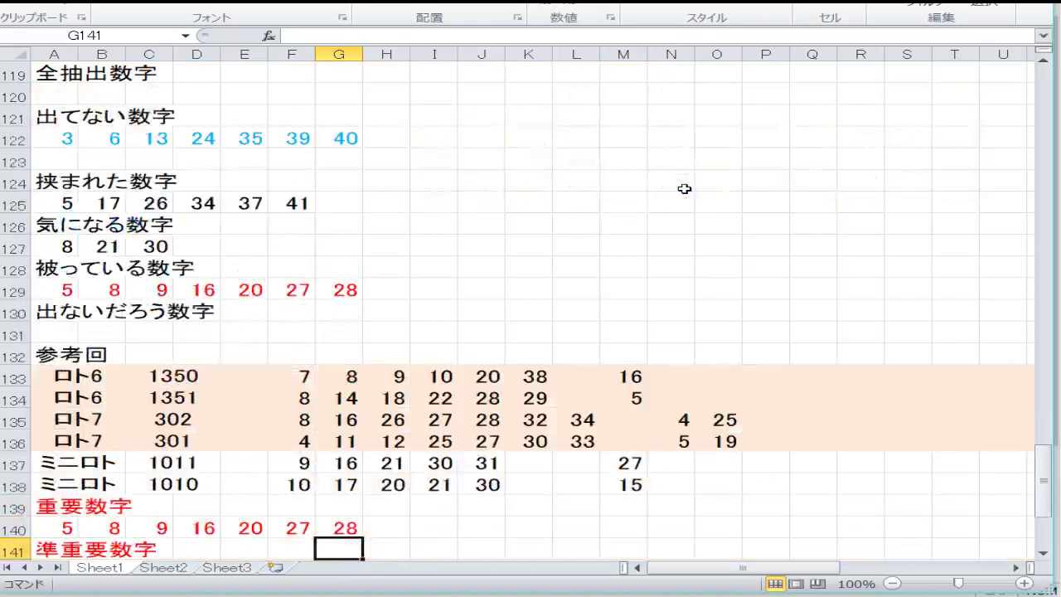
key("Up")
key("Up")
key("Up")
key("Up")
key("Up")
key("Up")
key("Left")
key("Left")
key("Left")
key("Left")
key("Up")
key("Up")
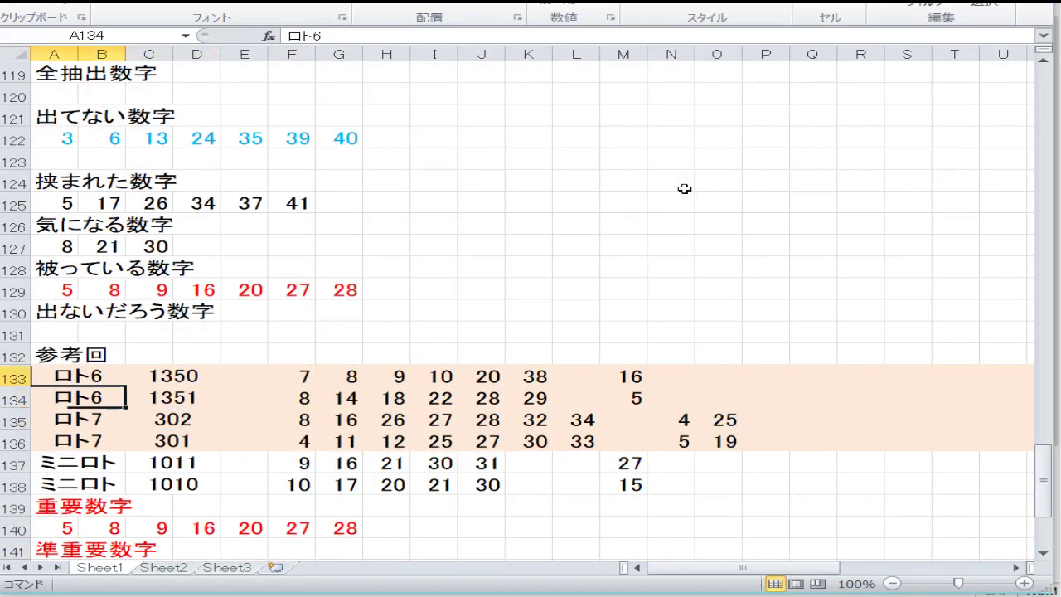
Trace the ロト6 draw 1350 numbers across row 133 and return to the draw number in C133
key("Right")
key("Right")
key("Right")
key("Right")
key("Right")
key("Right")
key("Right")
key("Left")
key("Left")
key("Left")
key("Left")
key("Left")
key("Left")
key("Left")
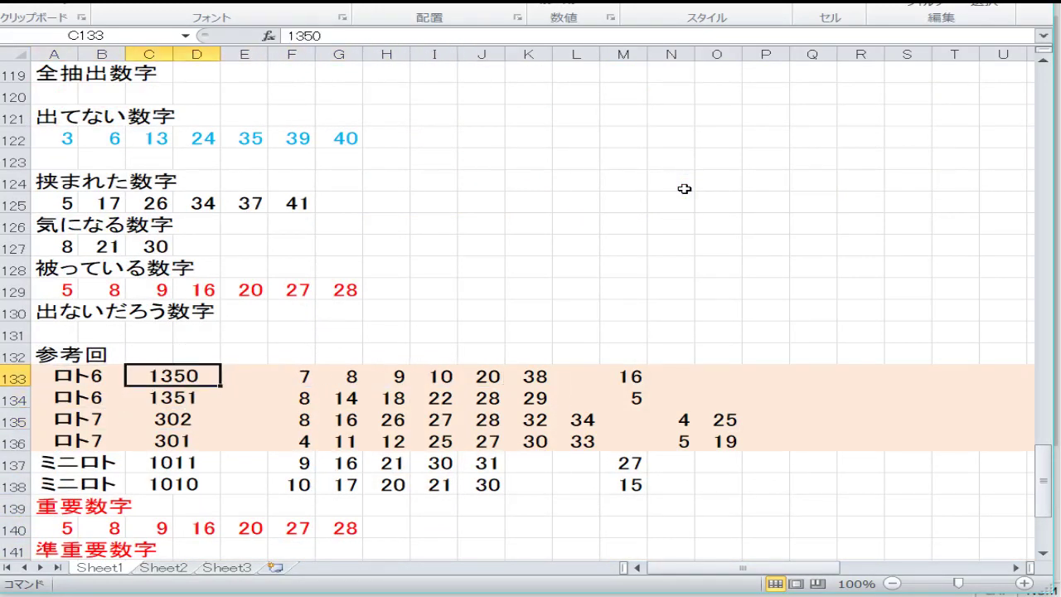
Go down the remaining 参考回 draws to the 重要数字 heading in A139
key("Down")
key("Down")
key("Down")
key("Down")
key("Down")
key("Down")
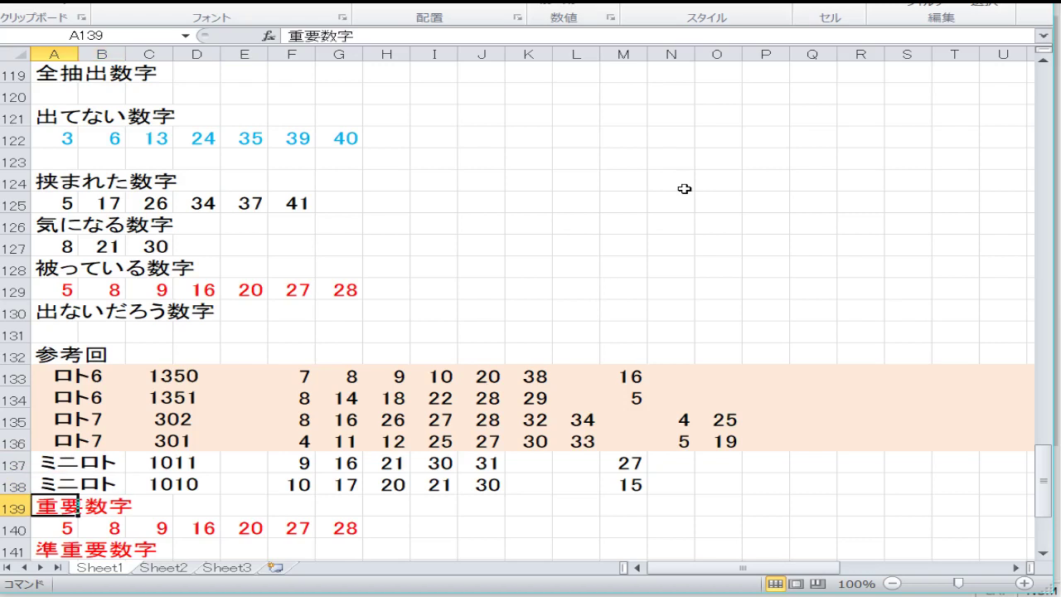
Look through the lists below 重要数字, past 準重要数字, and return to the first 重要数字 entry in A140
key("Up")
key("Up")
key("Down")
key("Down")
key("Down")
key("Down")
key("Down")
key("Down")
key("Down")
key("Down")
key("Down")
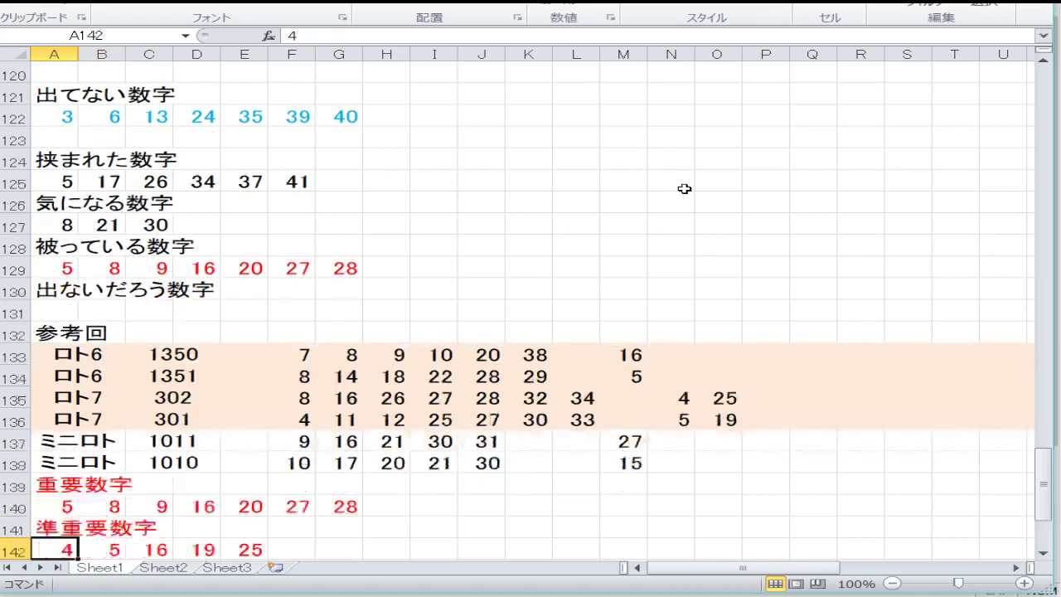
key("Up")
key("Down")
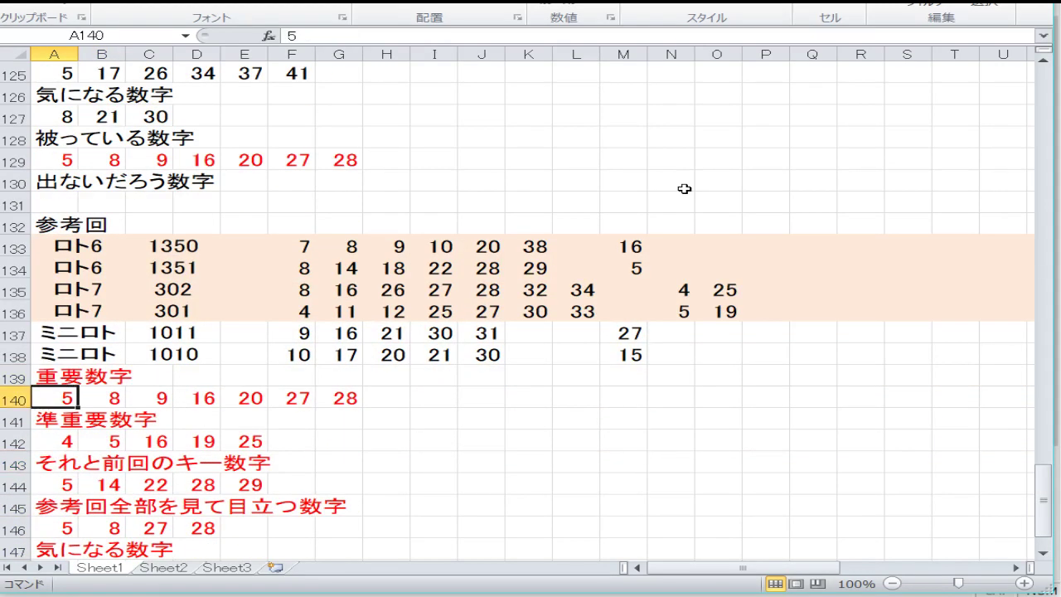
Trace the 重要数字 numbers across row 140 and continue to the 準重要数字 list in row 142
key("Right")
key("Right")
key("Right")
key("Right")
key("Right")
key("Right")
key("Down")
key("Down")
key("Left")
key("Left")
key("Left")
key("Left")
key("Left")
key("Left")
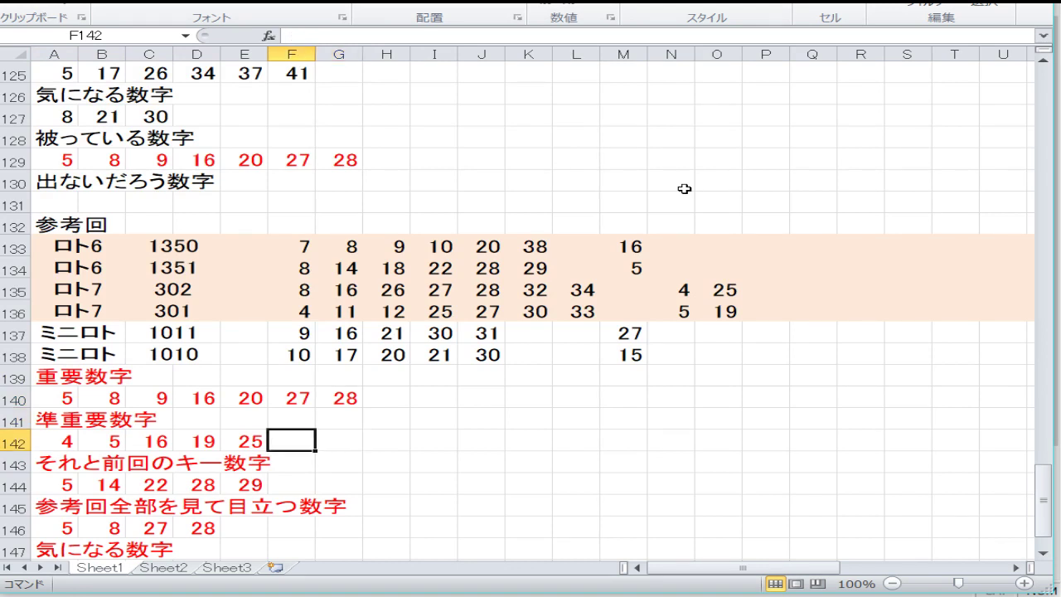
Go from the 準重要数字 list up to the 参考回 numbers in columns M to O, stopping at M134
key("Right")
key("Right")
key("Right")
key("Right")
key("Right")
key("Right")
key("Right")
key("Right")
key("Right")
key("Right")
key("Right")
key("Right")
key("Right")
key("Right")
key("Up")
key("Up")
key("Up")
key("Up")
key("Up")
key("Up")
key("Up")
key("Up")
key("Up")
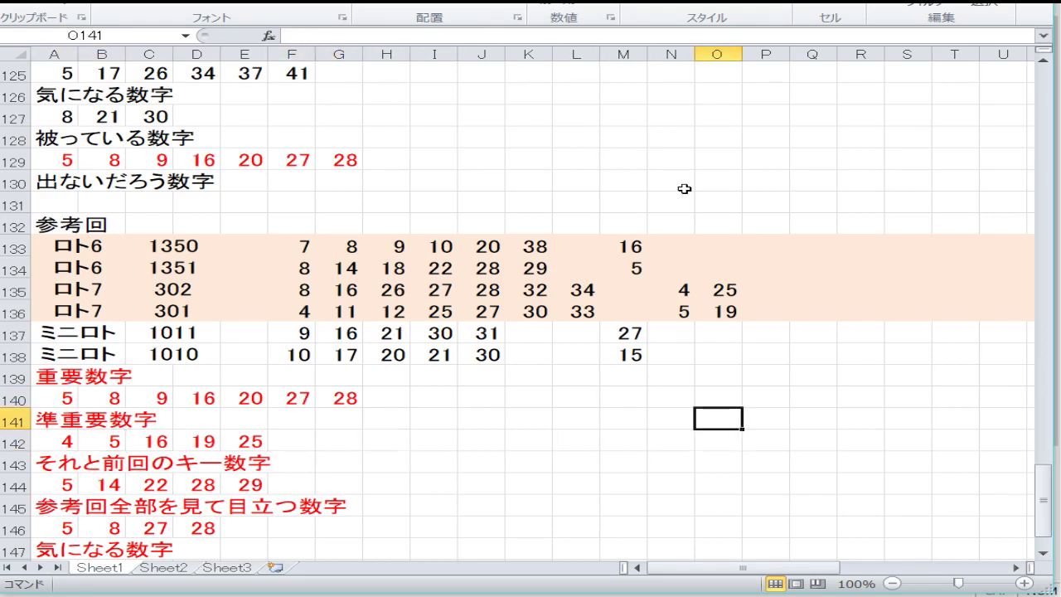
key("Left")
key("Left")
key("Down")
key("Down")
key("Down")
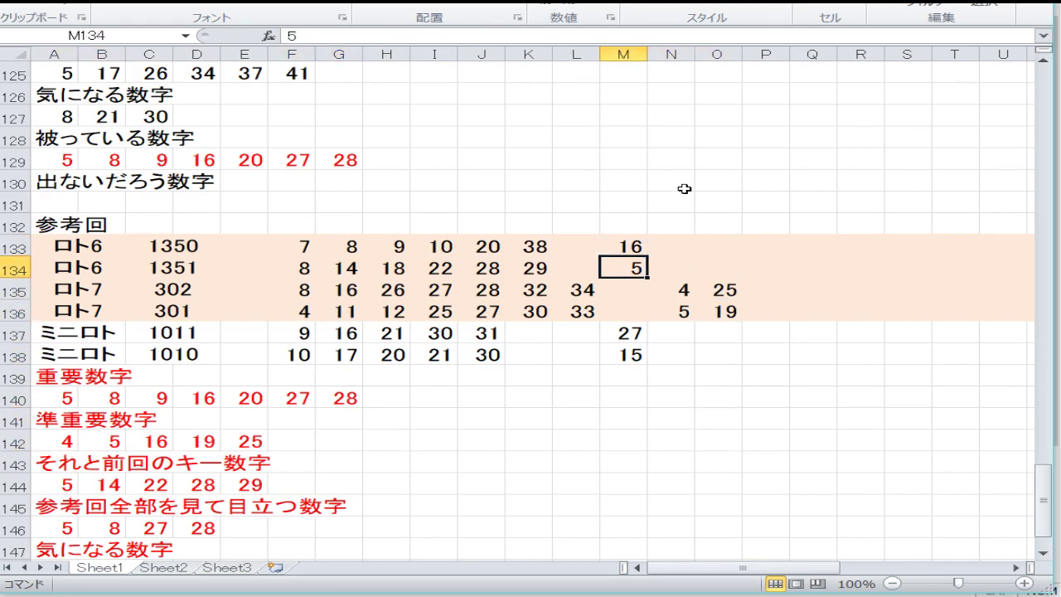
Look over the 参考回 numbers in columns M to O and return to B142 in the 準重要数字 list
key("Right")
key("Right")
key("Left")
key("Left")
key("Left")
key("Left")
key("Left")
key("Down")
key("Down")
key("Down")
key("Down")
key("Down")
key("Down")
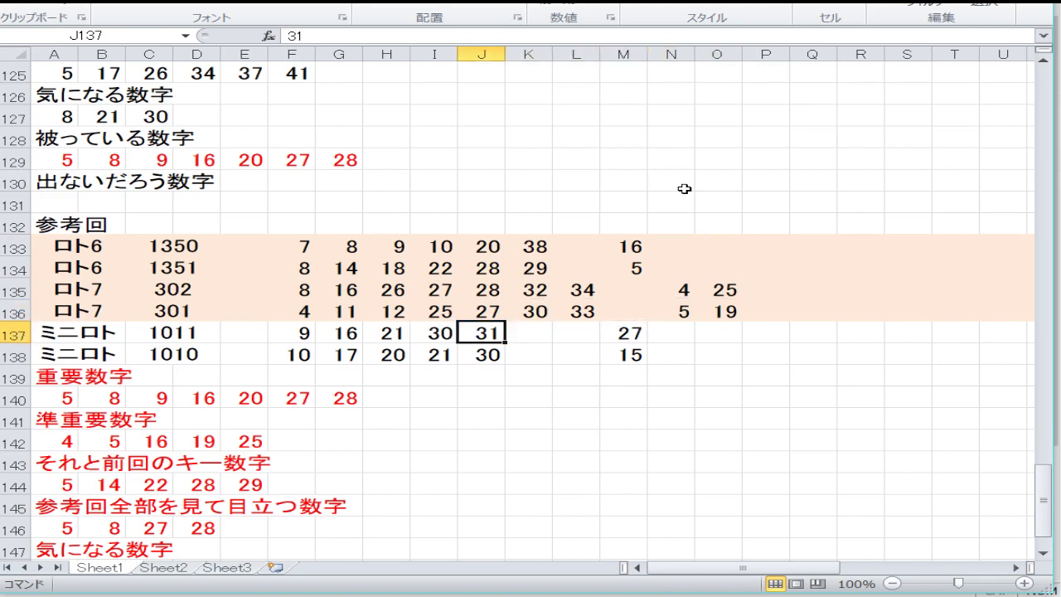
key("Left")
key("Left")
key("Left")
key("Left")
key("Left")
key("Left")
key("Left")
key("Left")
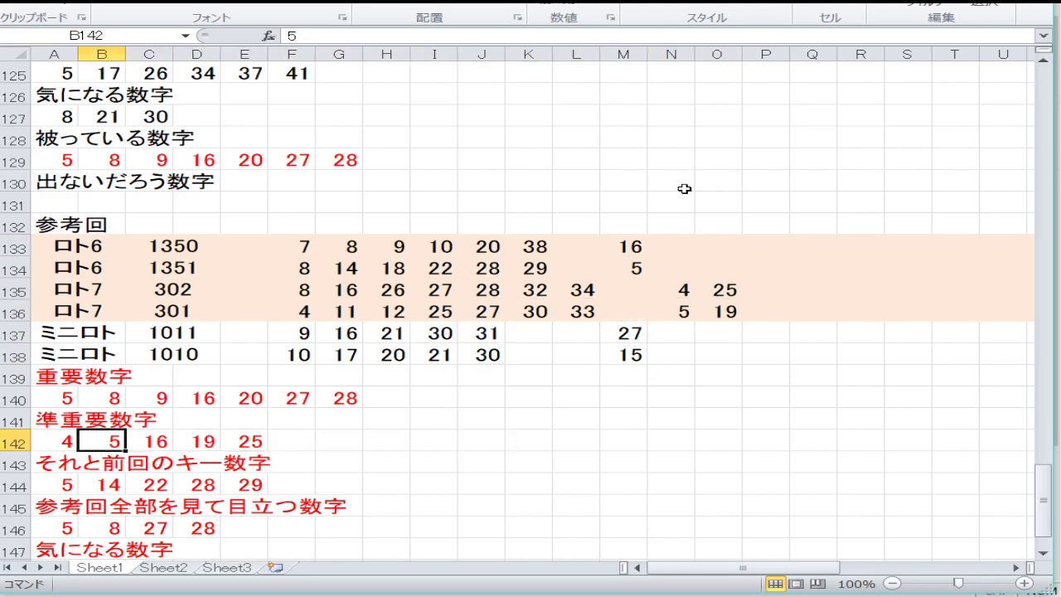
Trace the それと前回のキー数字 list across row 144 to its last number in E144
key("Left")
key("Down")
key("Down")
key("Right")
key("Right")
key("Right")
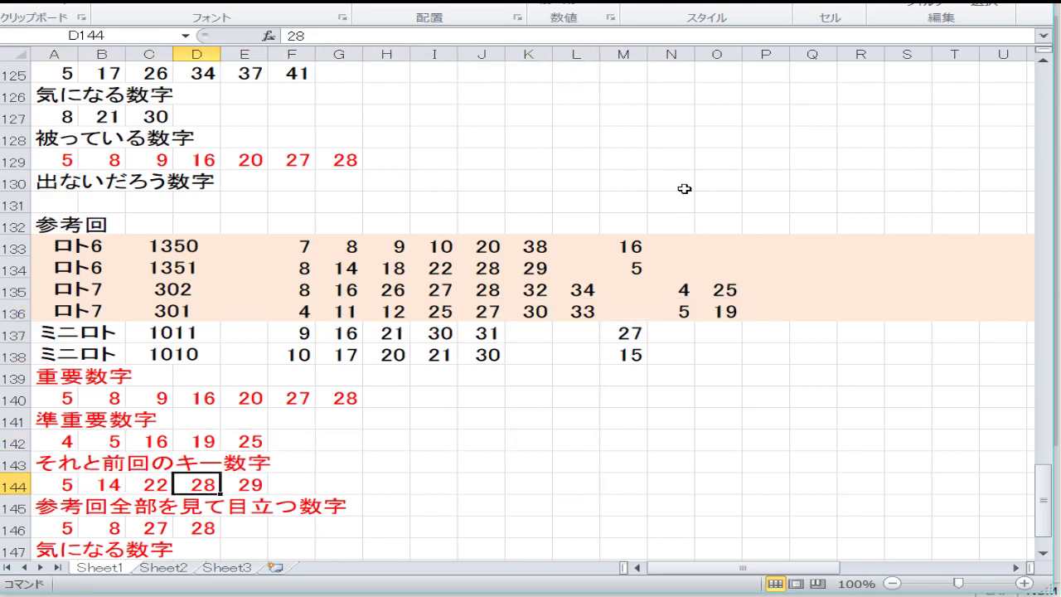
key("Right")
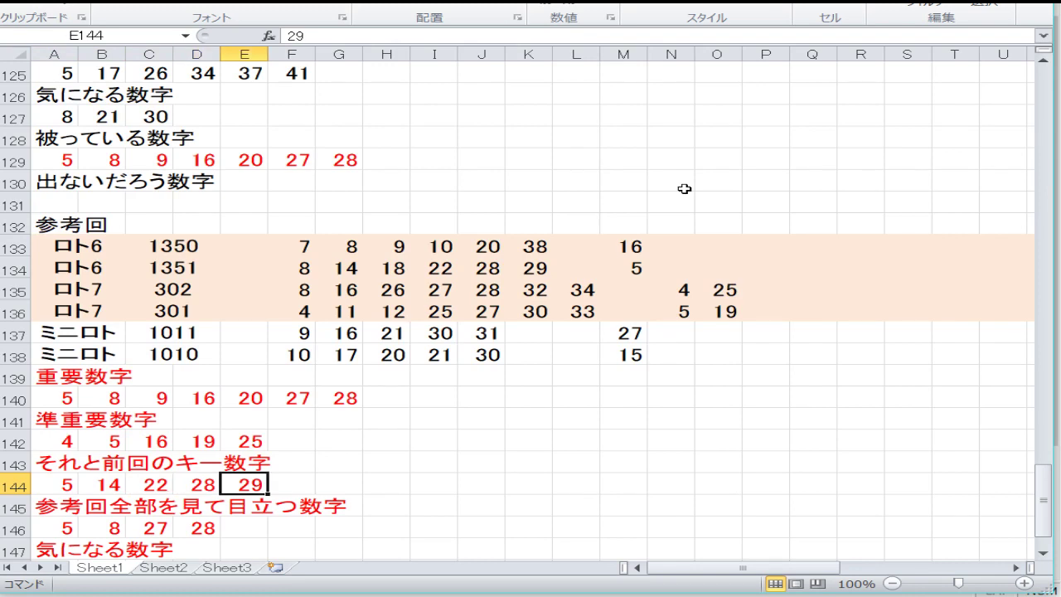
Examine the 参考回全部を見て目立つ数字 list in row 146 from A146 through D146
key("Left")
key("Left")
key("Left")
key("Left")
key("Down")
key("Down")
key("Down")
key("Down")
key("Down")
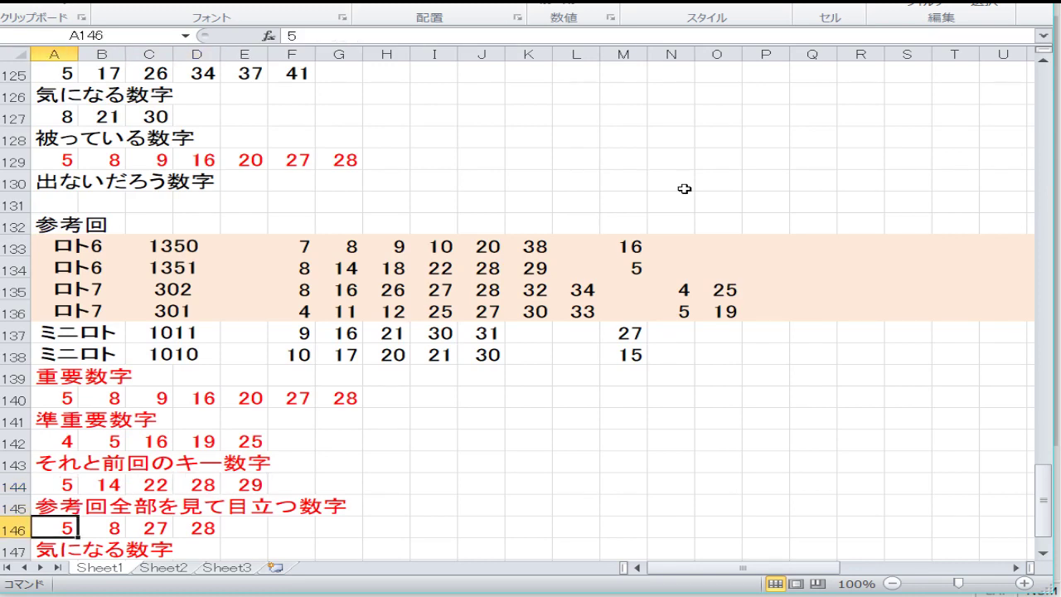
key("Up")
key("Up")
key("Up")
key("Right")
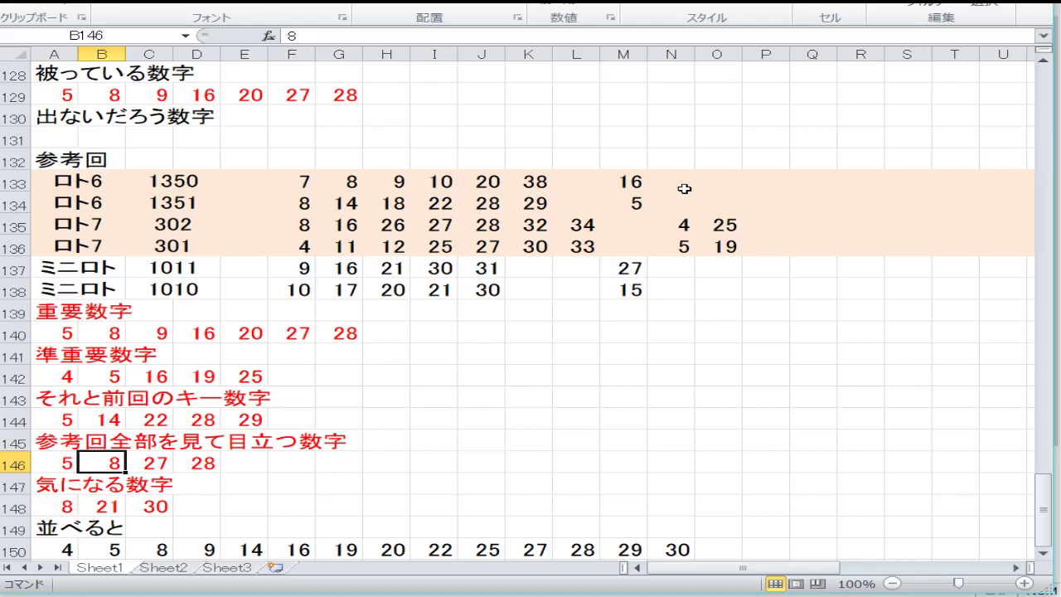
key("Right")
key("Right")
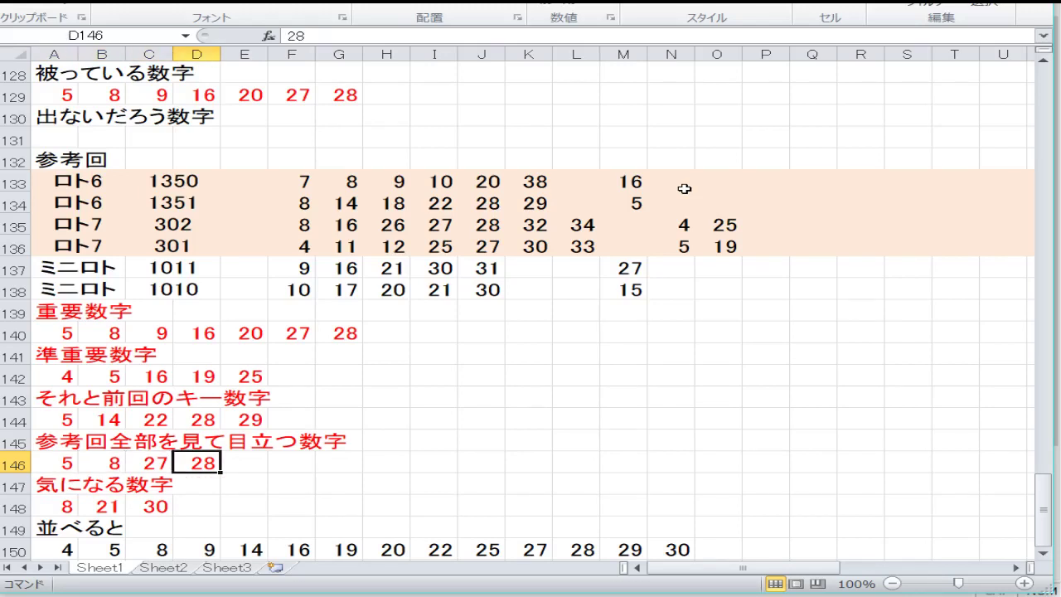
Go back up from row 146 to the ロト6 draw 1350 row of the 参考回 table, at E133
key("Down")
key("Up")
key("Up")
key("Up")
key("Up")
key("Up")
key("Up")
key("Up")
key("Up")
key("Up")
key("Up")
key("Left")
key("Up")
key("Up")
key("Up")
key("Up")
key("Right")
key("Right")
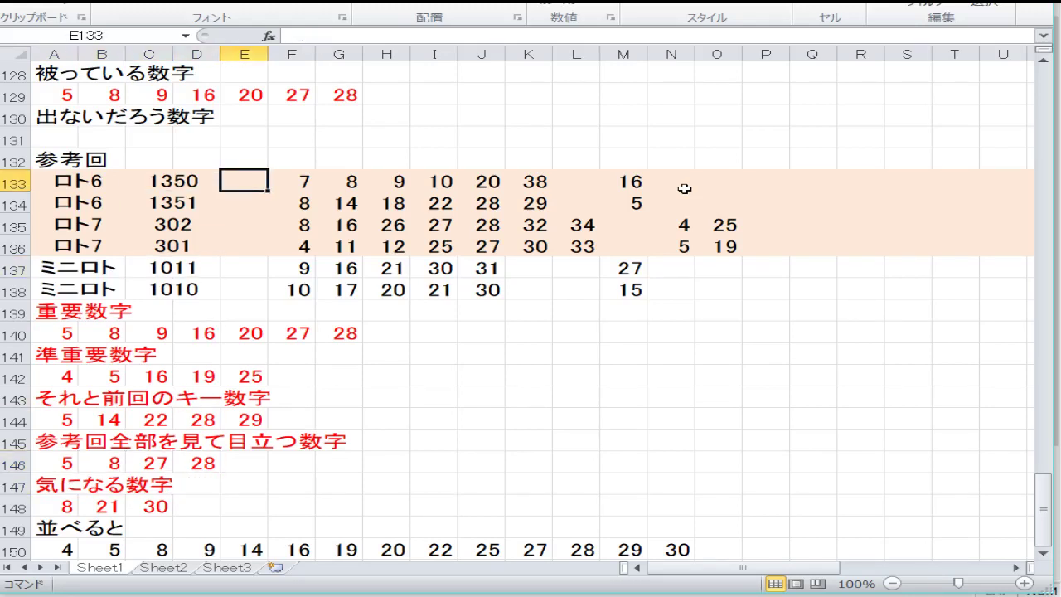
Look across the ロト6 and ロト7 draw numbers in the 参考回 table, ending at K136
key("Right")
key("Right")
key("Right")
key("Right")
key("Right")
key("Right")
key("Right")
key("Right")
key("Right")
key("Down")
key("Down")
key("Down")
key("Left")
key("Left")
key("Left")
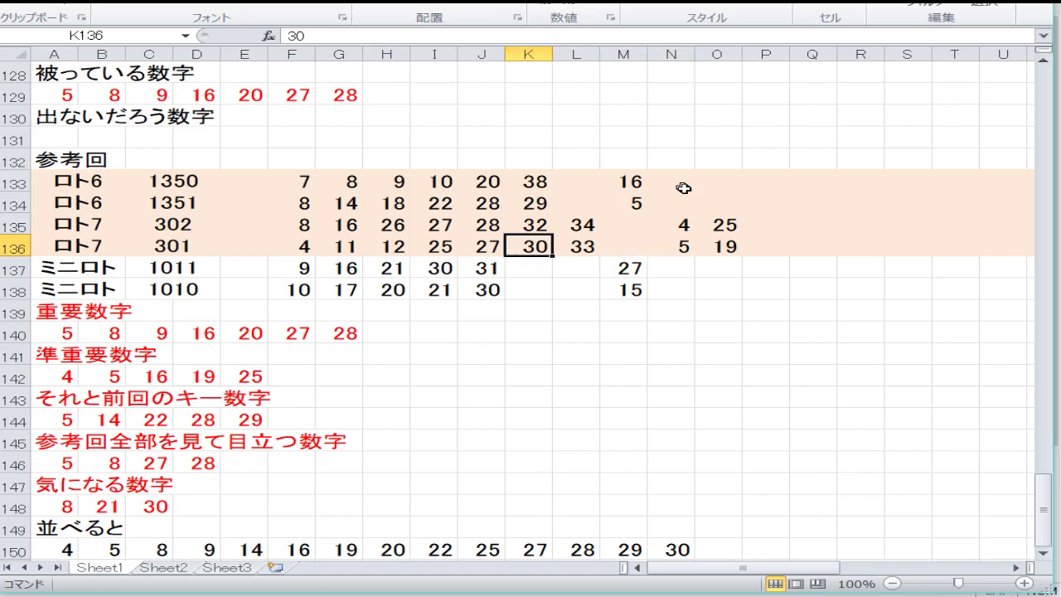
Go down past the 気になる数字 list to the first 並べると number in A150
key("Home")
key("Down")
key("Down")
key("Down")
key("Down")
key("Down")
key("Down")
key("Down")
key("Down")
key("Down")
key("Down")
key("Down")
key("Down")
key("Down")
key("Down")
key("Down")
key("Down")
key("Up")
key("Up")
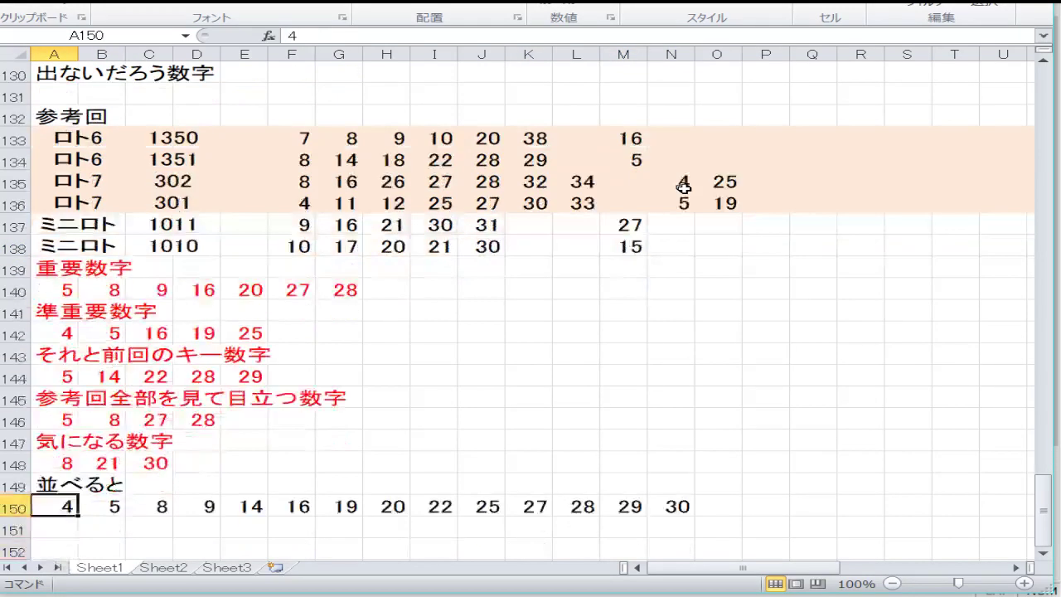
Look around the 気になる数字 and 並べると rows and return to B150
key("Up")
key("Up")
key("Right")
key("Right")
key("Down")
key("Down")
key("Down")
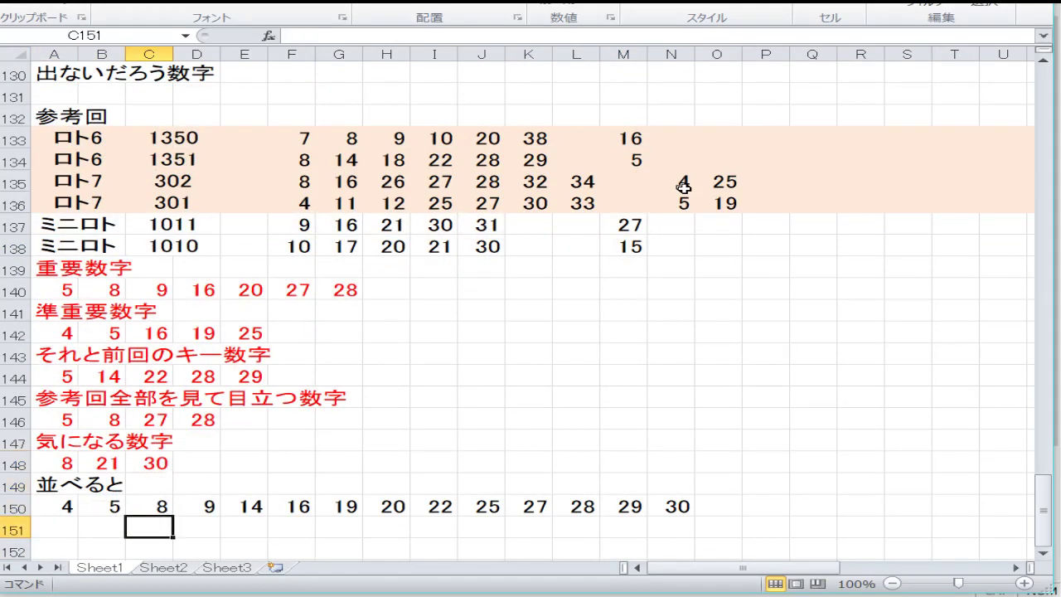
key("Up")
key("Left")
key("Left")
key("Right")
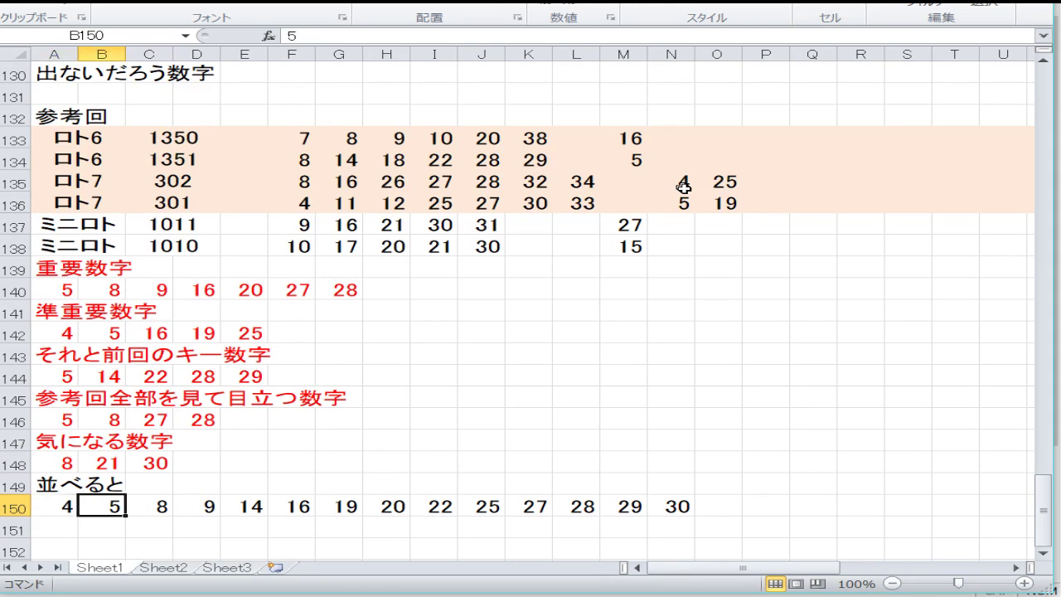
Look across the 並べると numbers from C150 to N150 and return to A150
key("Right")
key("Right")
key("Right")
key("Right")
key("Right")
key("Right")
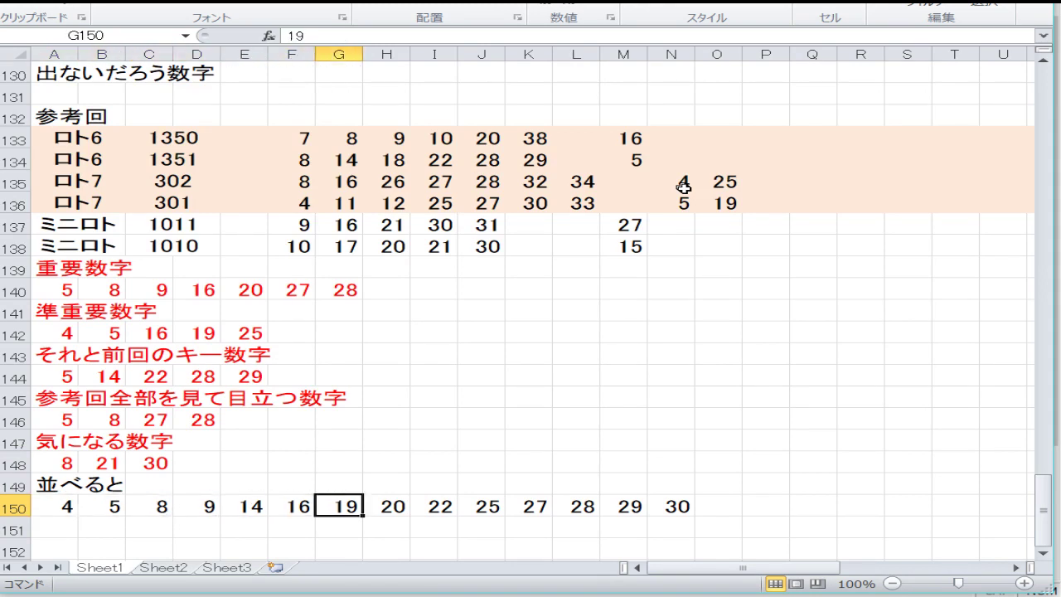
key("Right")
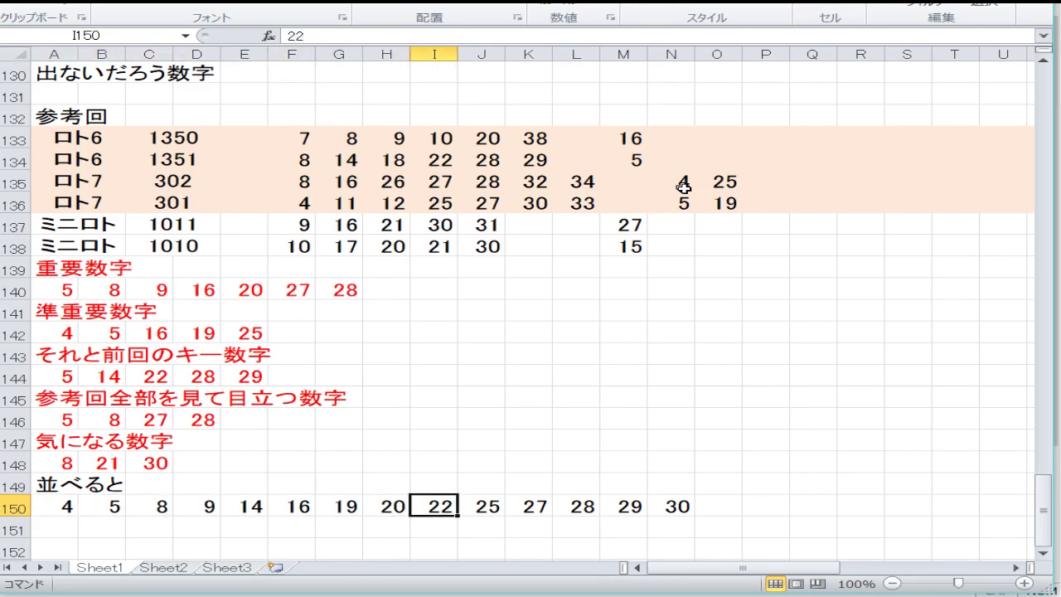
key("Right")
key("Right")
key("Right")
key("Right")
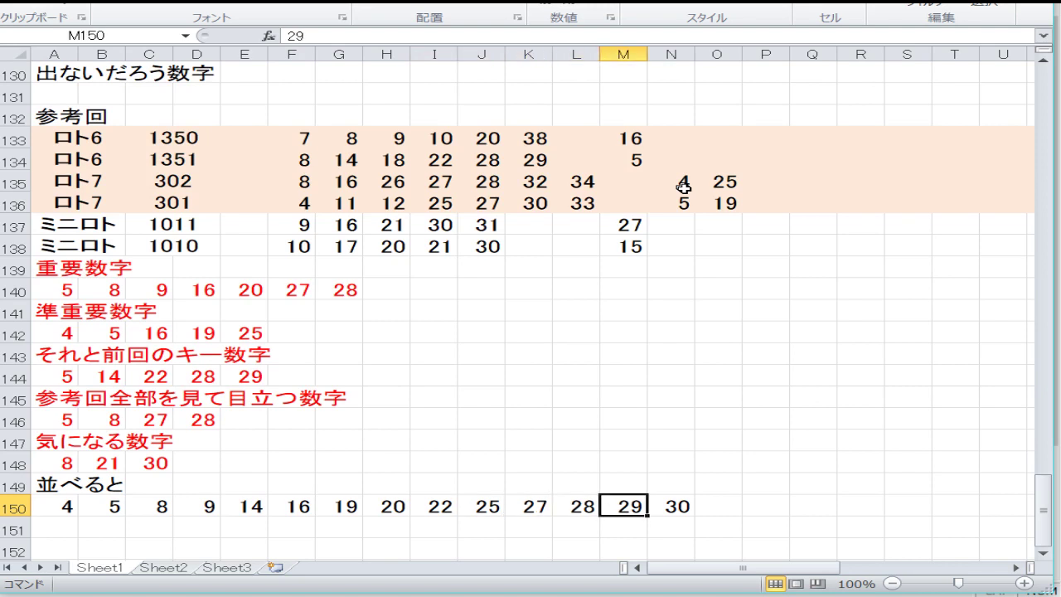
key("Right")
key("Left")
key("Home")
Enter 4, 5 and 8 in A152 to C152, leaving row 151 blank below the 並べると numbers
key("Down")
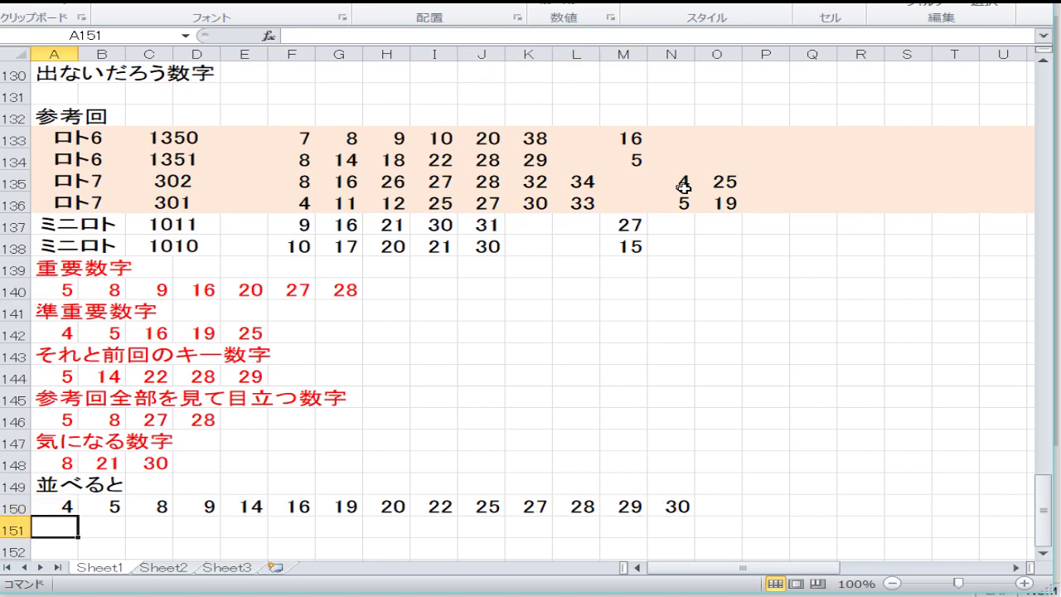
key("Down")
key("Down")
key("Down")
key("Down")
key("Down")
key("Down")
key("Down")
key("Down")
key("Up")
key("Up")
key("Up")
key("Up")
key("Up")
key("Up")
key("Up")
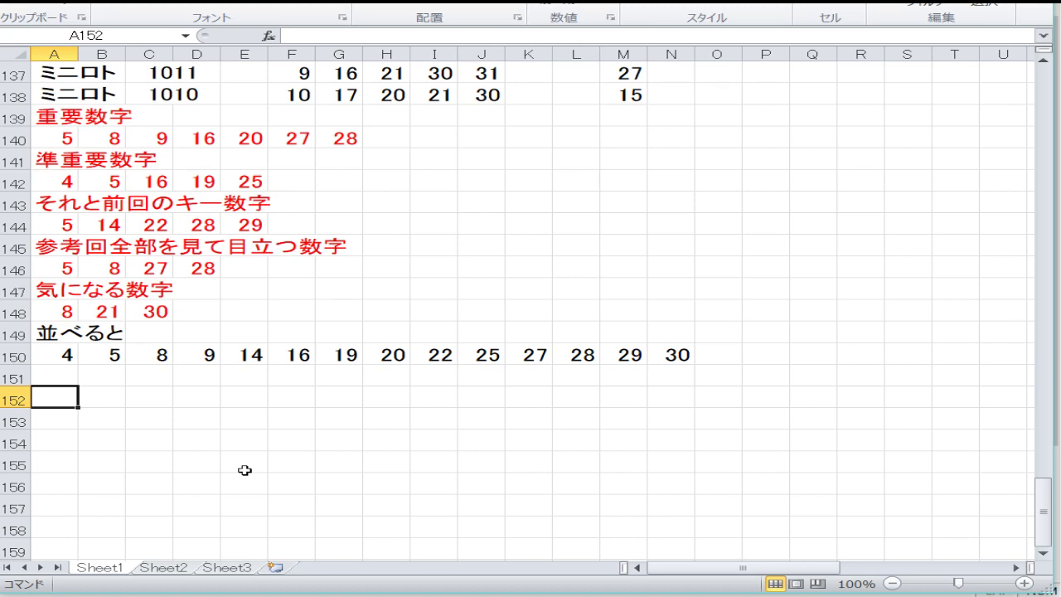
key("Down")
key("Up")
type("5")
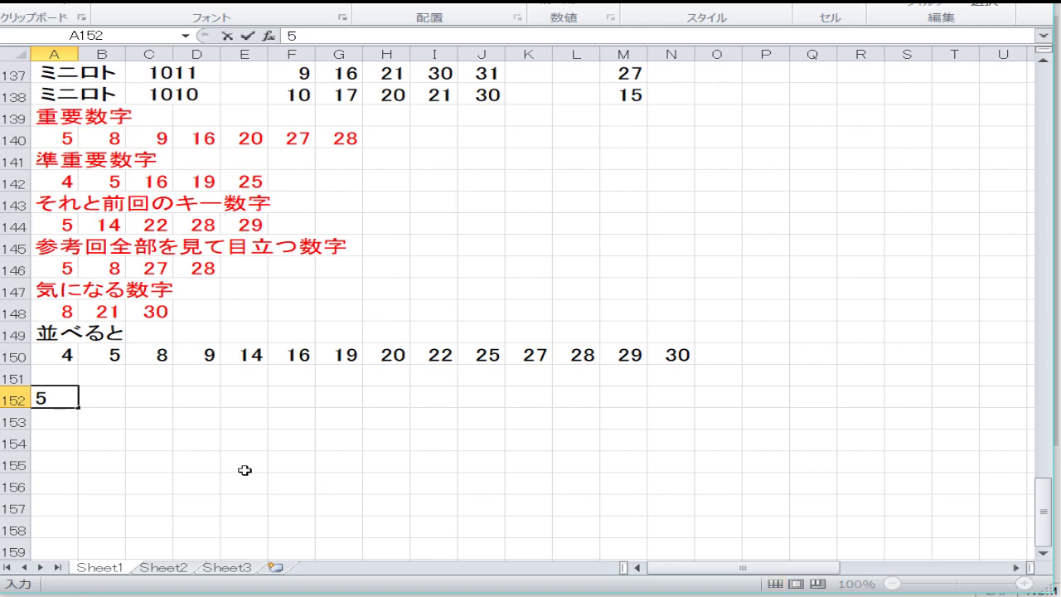
key("BackSpace")
type("4")
key("Tab")
type("5")
key("Tab")
type("8")
key("Tab")
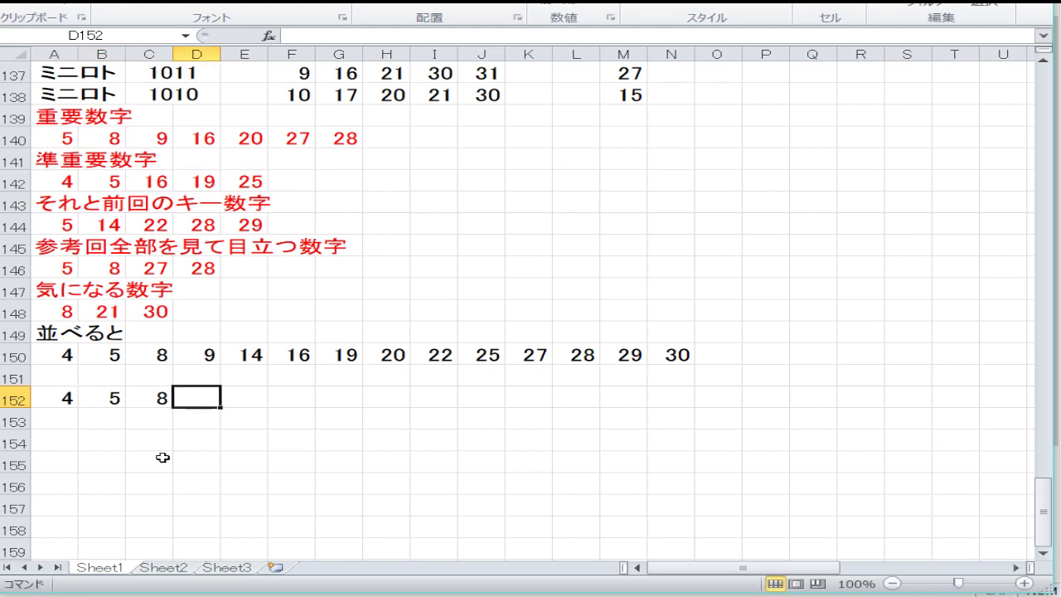
Continue the combination in row 152 with 9, 14 and 16 in D152 to F152
type("9")
key("Tab")
type("14")
key("Tab")
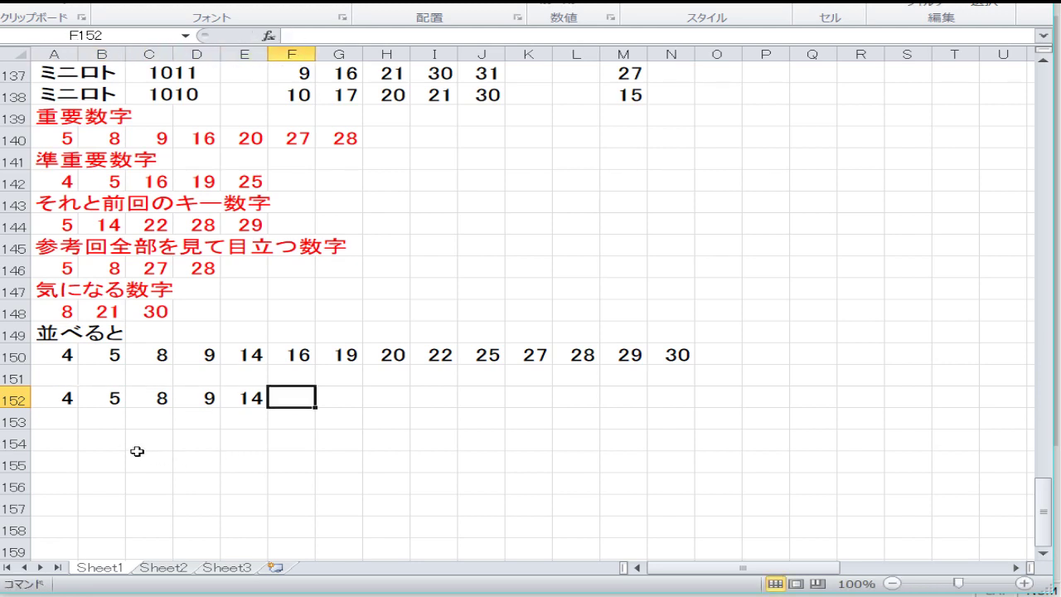
type("16")
key("Down")
Fill row 153 backwards from F153 to A153 with 30, 29, 28, 27, 25 and 22
type("30")
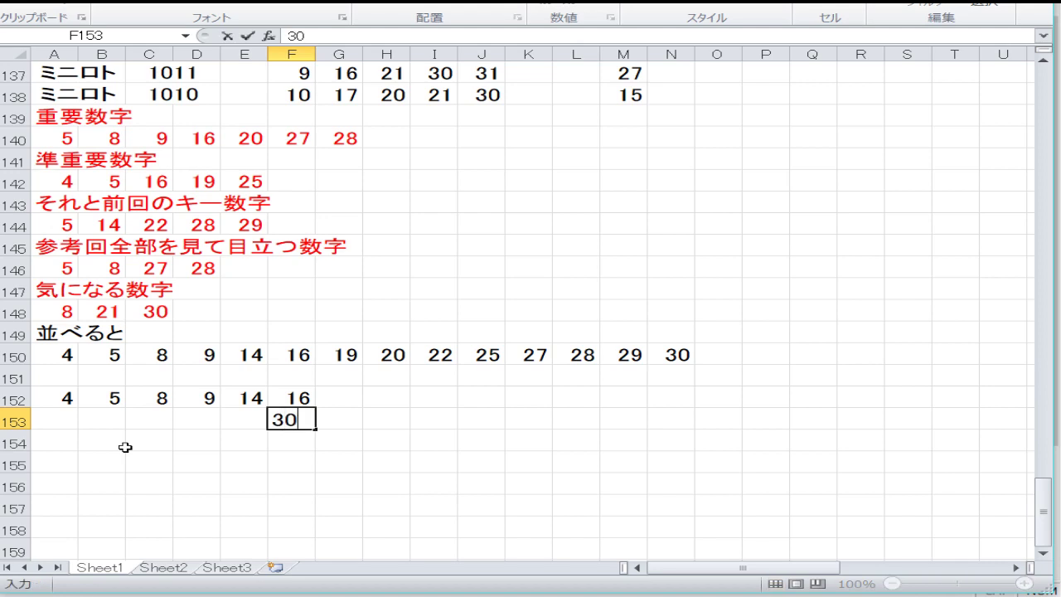
key("Left")
type("29")
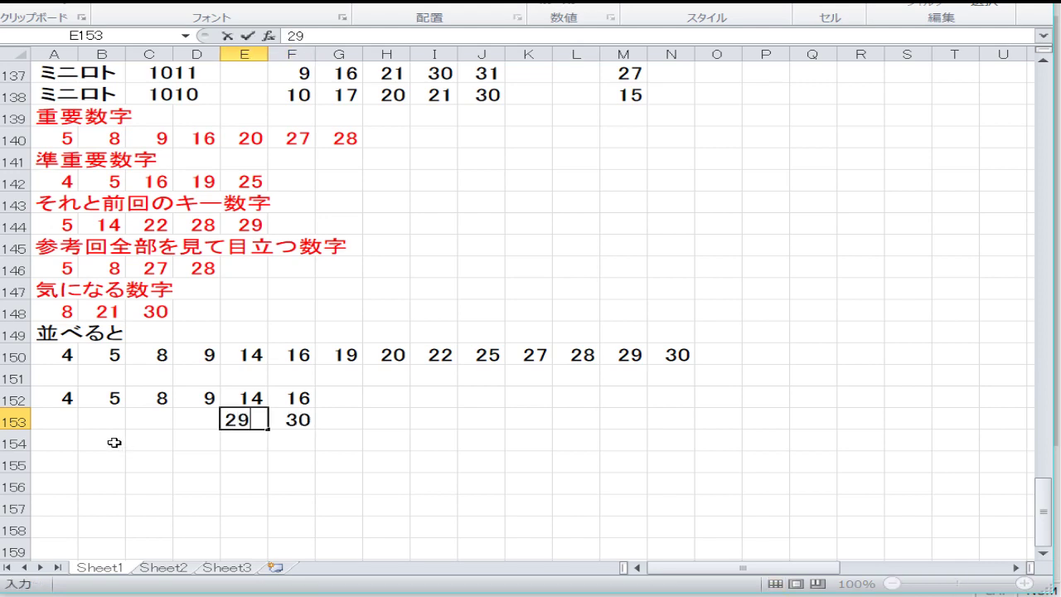
key("Left")
type("28")
key("Left")
type("27")
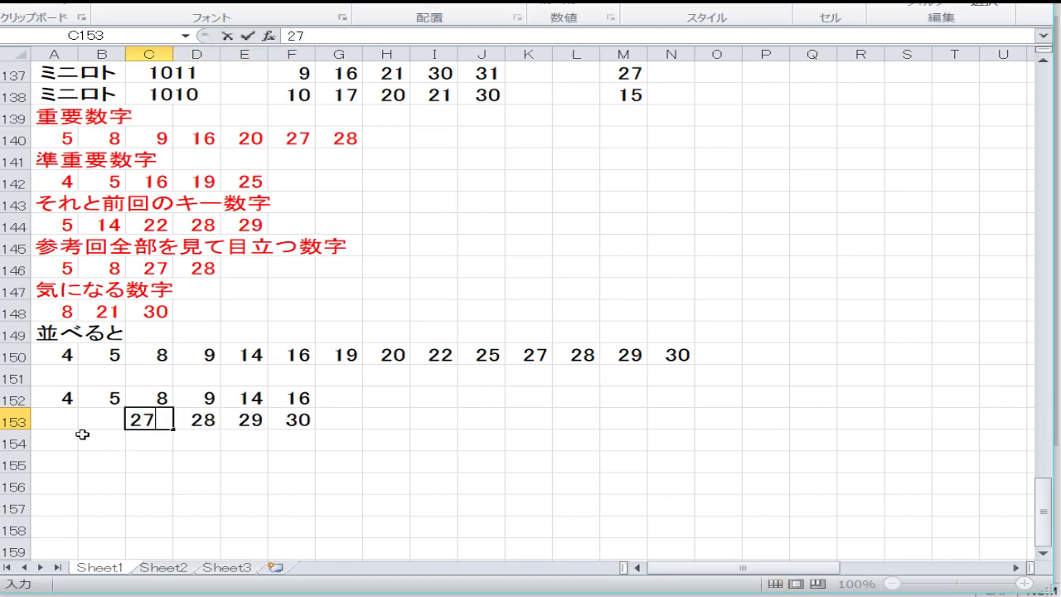
key("Left")
type("25")
key("Left")
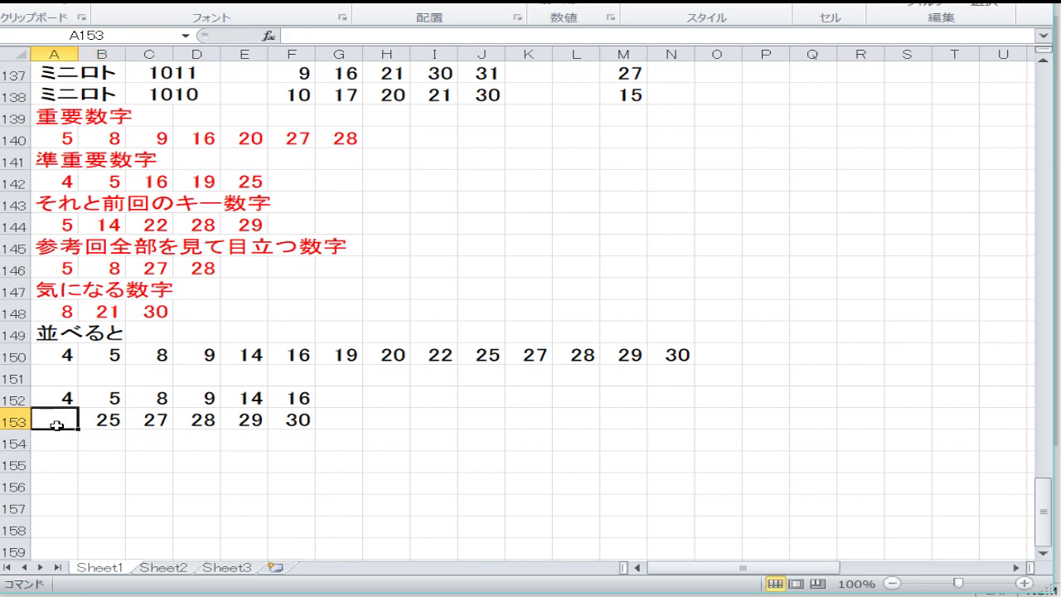
type("22")
key("Return")
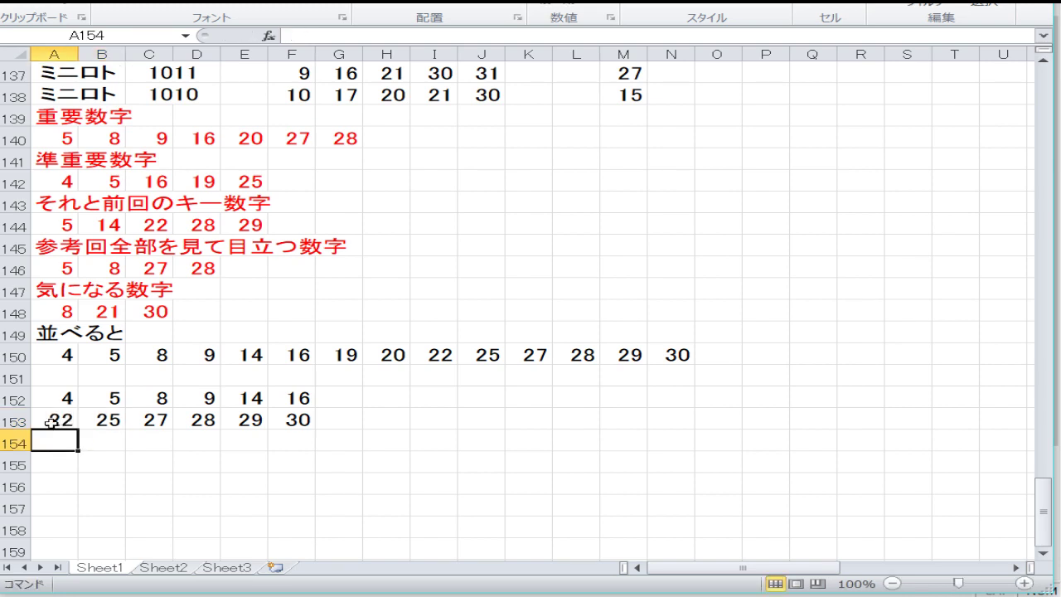
Enter the combination 4, 5, 14, 19, 25 and 27 in A154 to F154
type("4")
key("Right")
type("5")
key("Right")
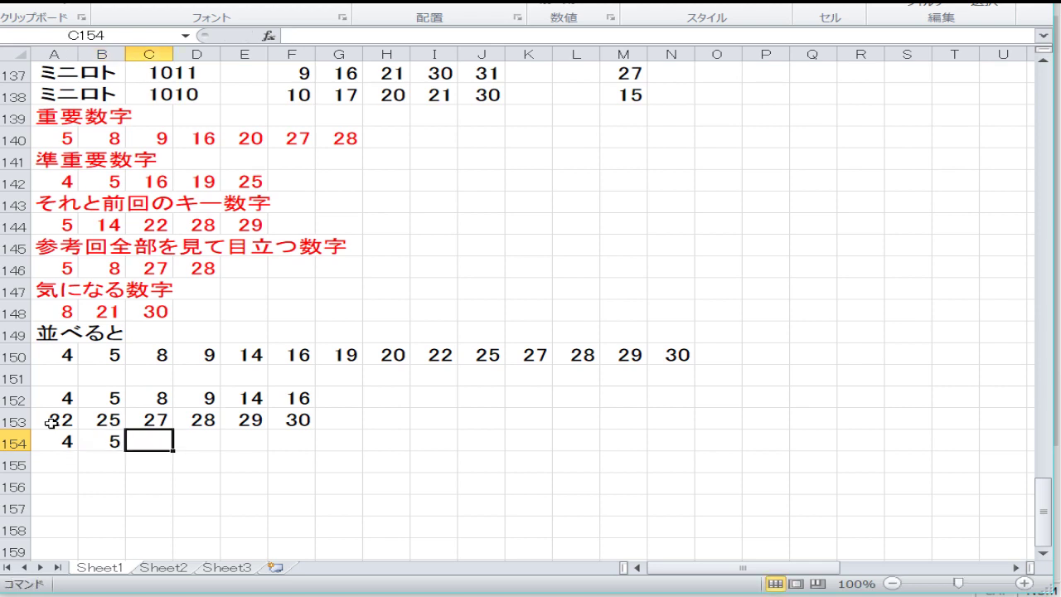
type("14")
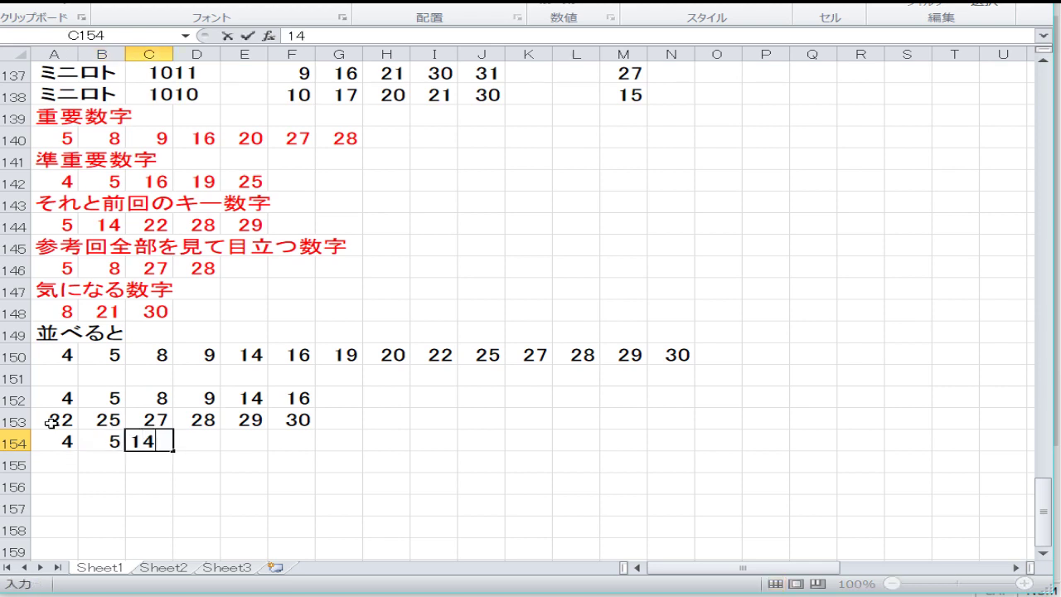
key("Right")
type("19")
key("Right")
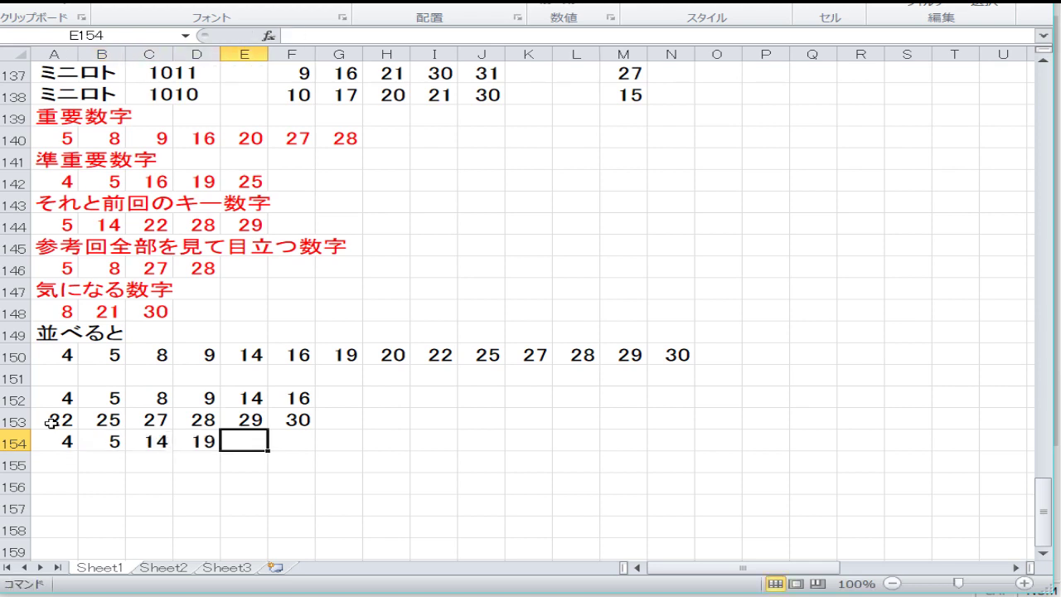
type("25")
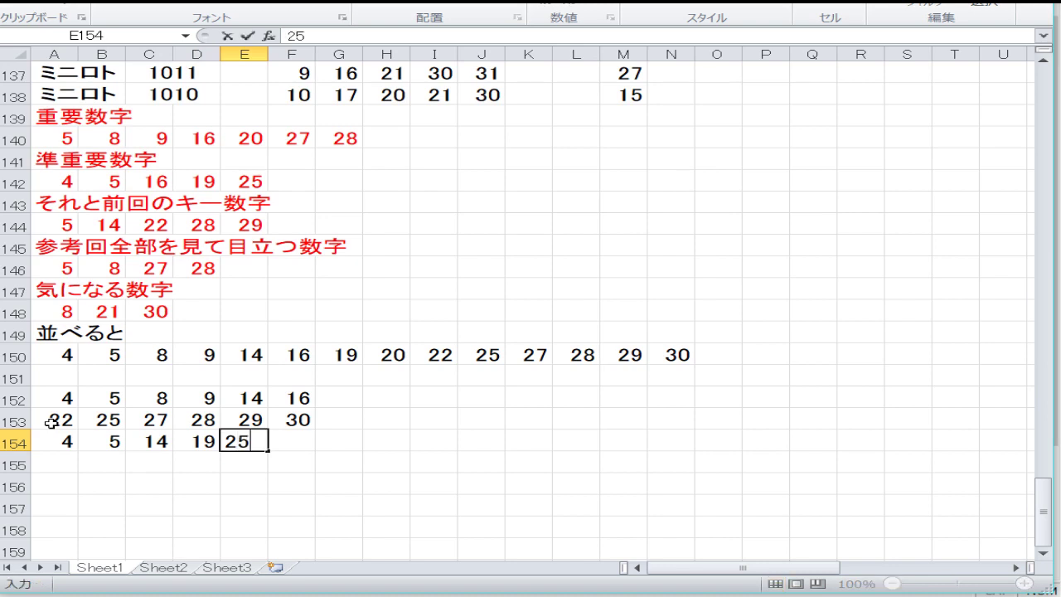
key("Right")
type("27")
key("Return")
Enter 5, 6 and 15 in A155 to C155 as the first half of the next combination
key("Left")
key("Left")
key("Left")
key("Left")
key("Left")
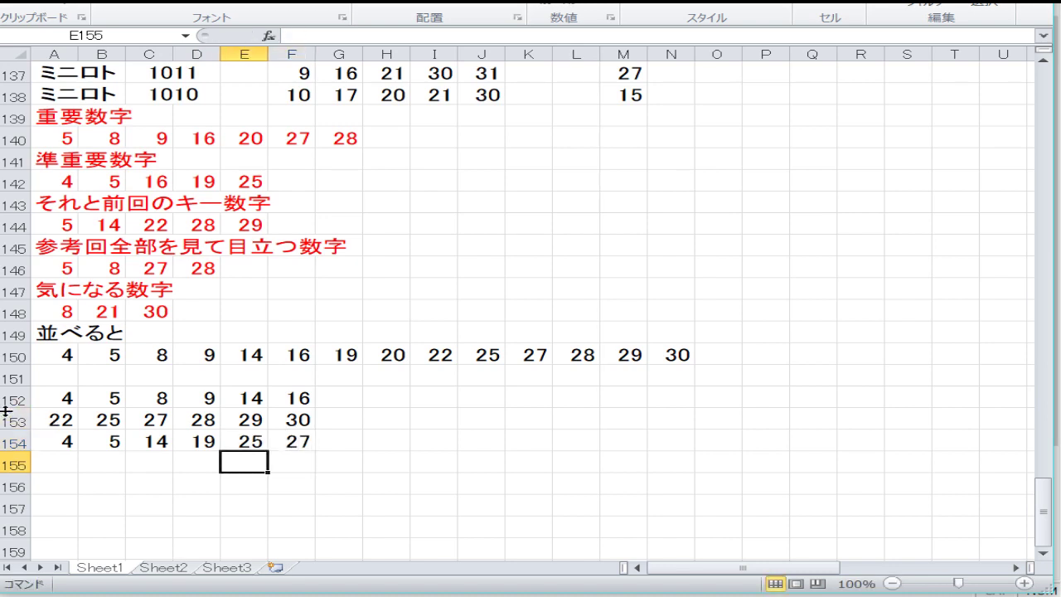
type("5")
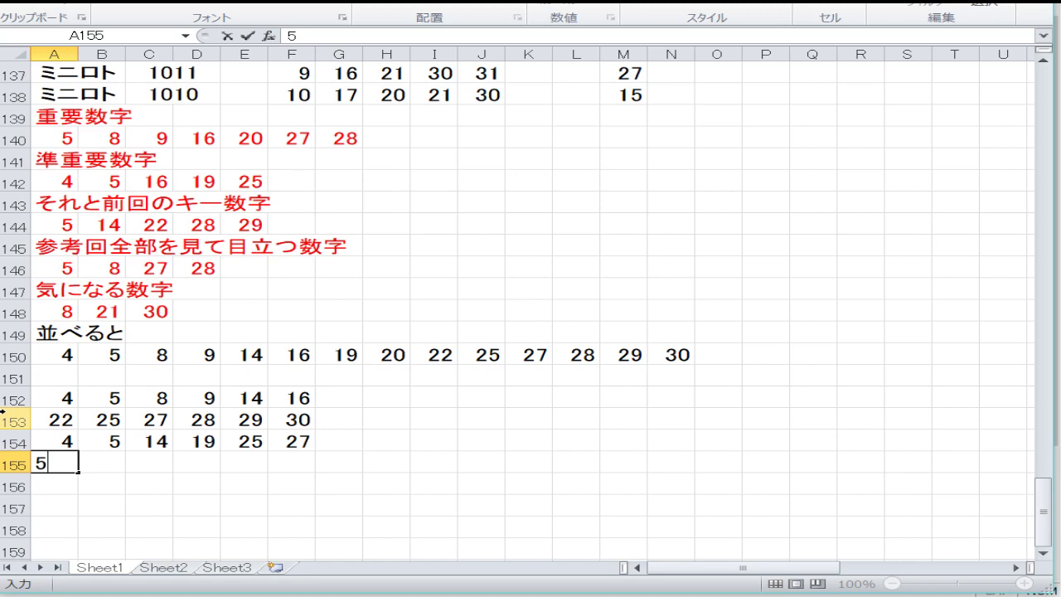
key("Right")
type("6")
key("Right")
type("15")
key("Right")
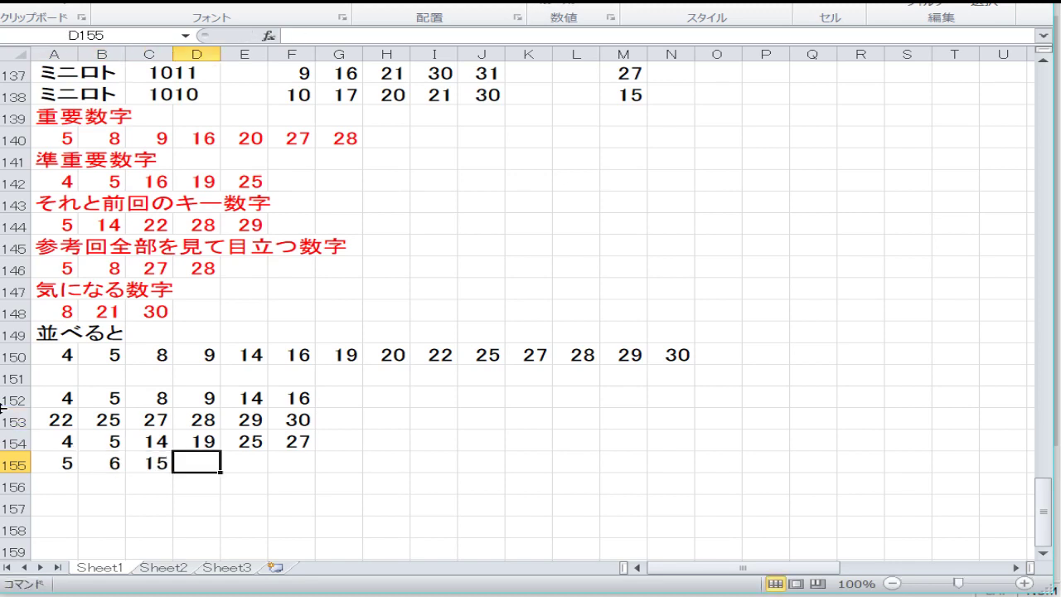
Complete the combination in row 155 with 20, 26 and 28 in D155 to F155
type("20")
key("Right")
type("26")
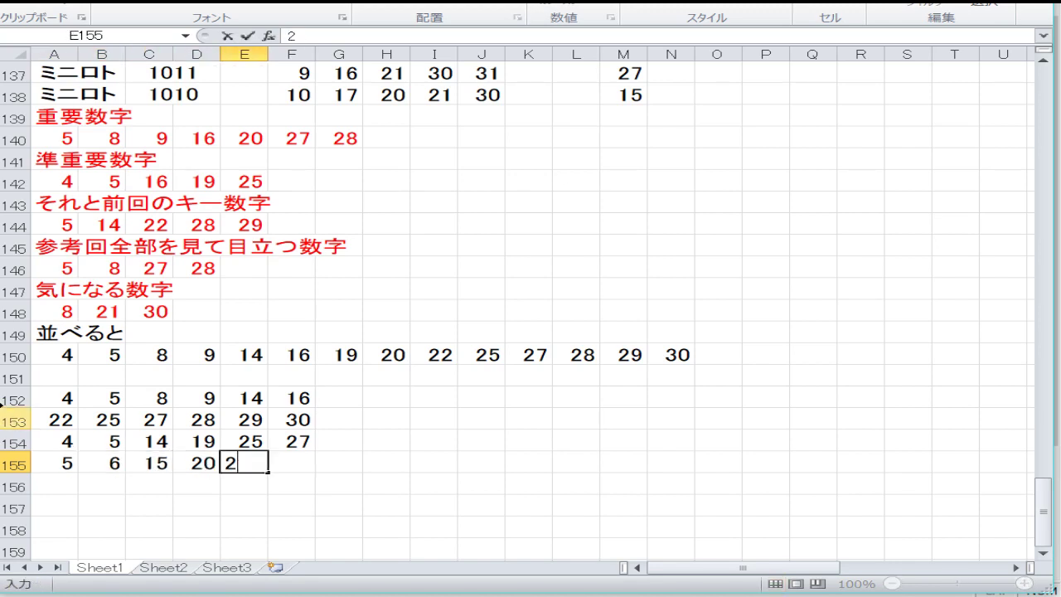
key("Right")
type("28")
key("Return")
Enter 5, 8 and 16 in A156 to C156 as the first half of another combination
key("Left")
key("Left")
key("Left")
key("Left")
key("Left")
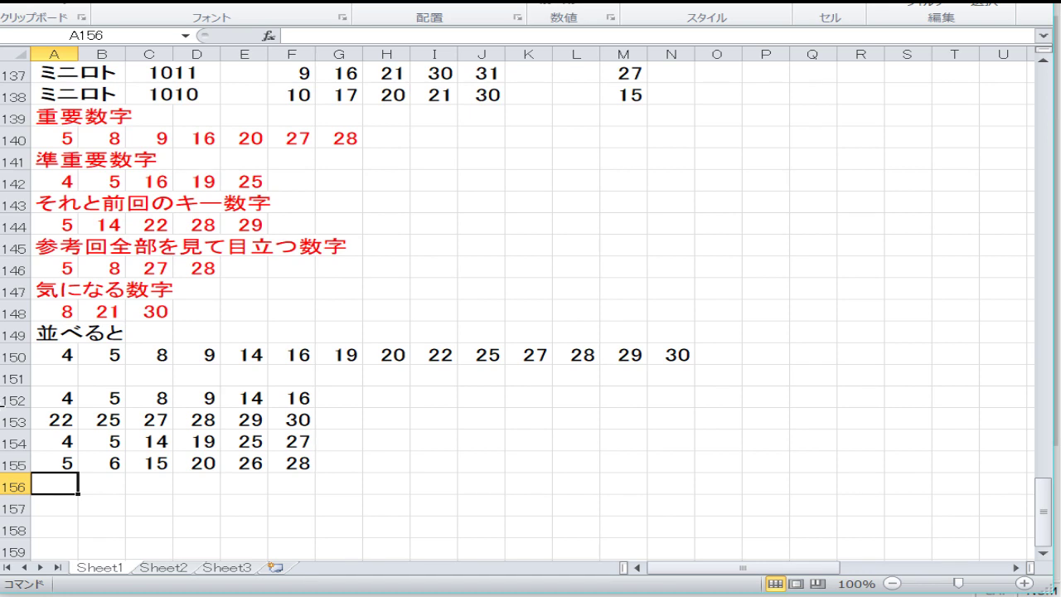
type("5")
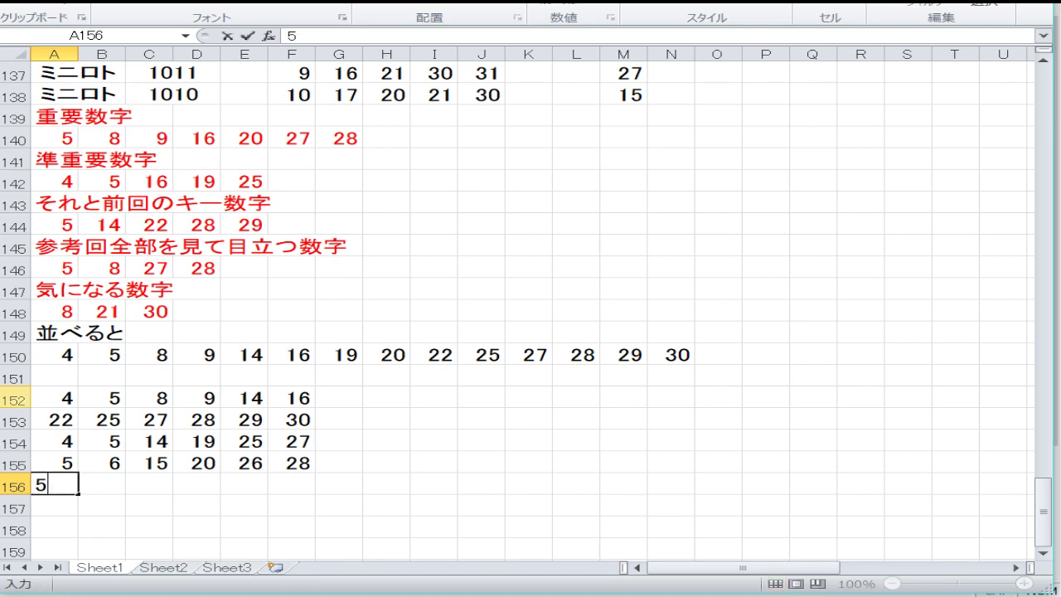
key("Right")
type("8")
key("Right")
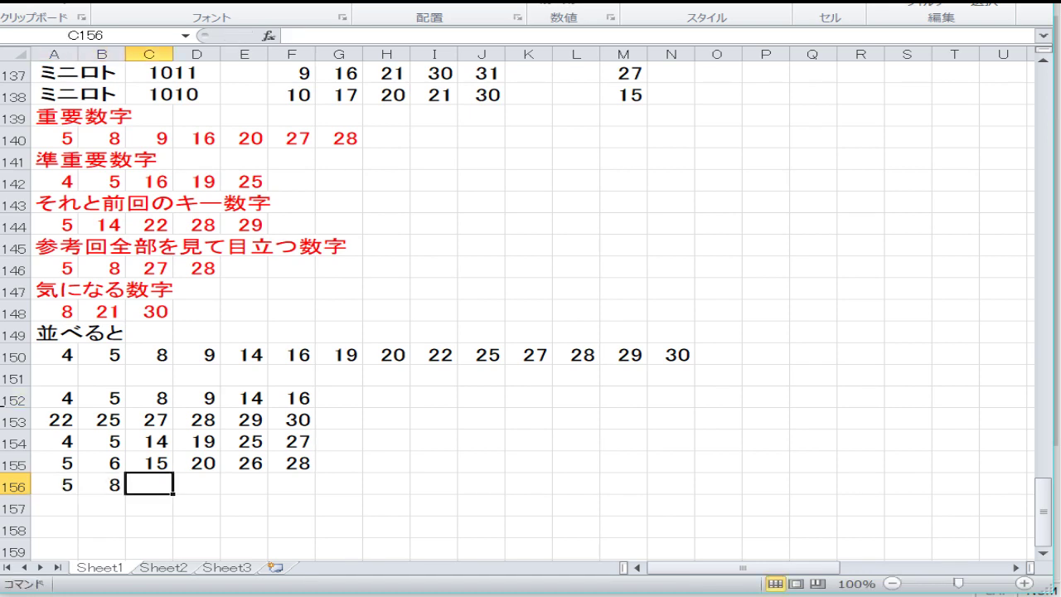
type("16")
key("Right")
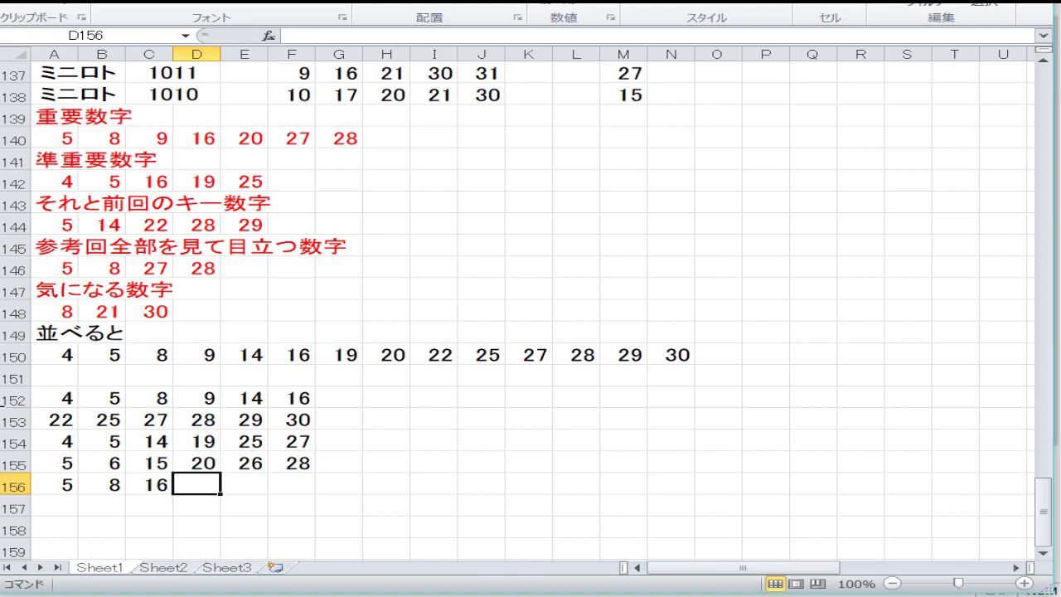
Complete the combination in row 156 with 19, 20 and 29 in D156 to F156
type("19")
key("Right")
type("20")
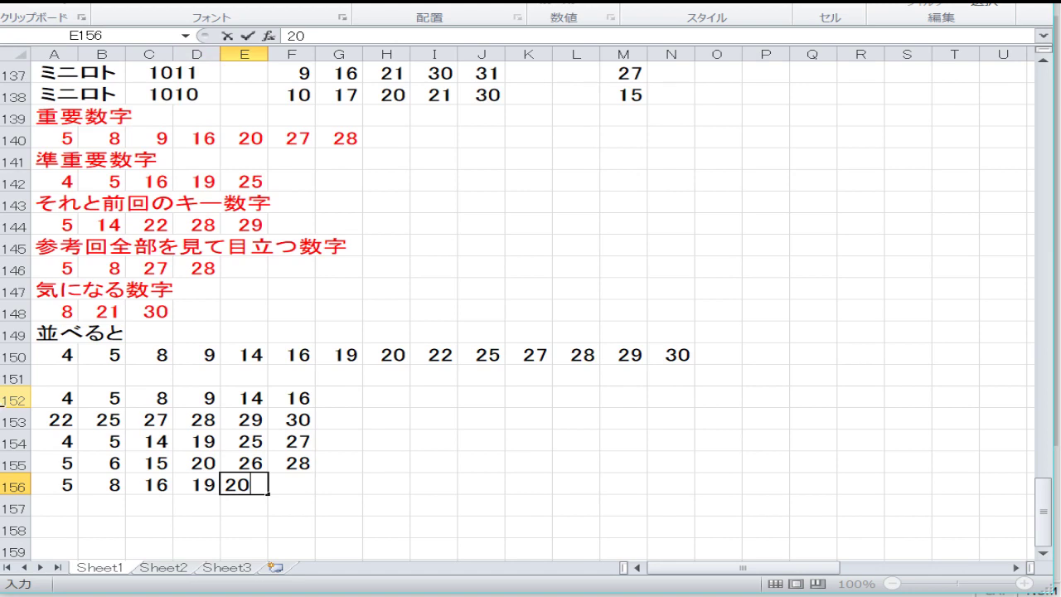
key("Right")
type("29")
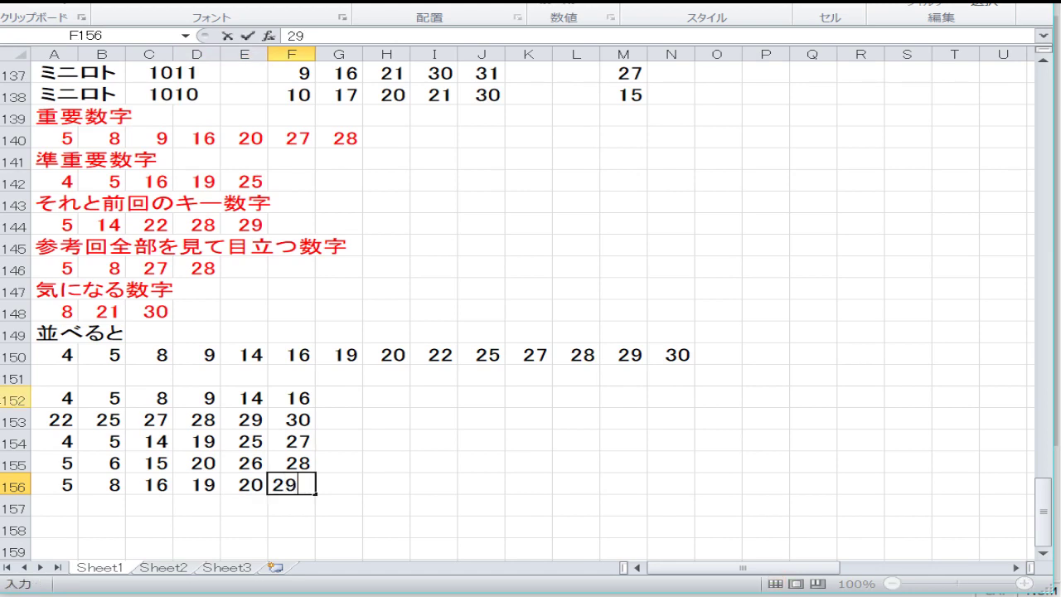
key("Return")
Mark the combination in row 156 with the note これ in G156
key("Return")
key("Return")
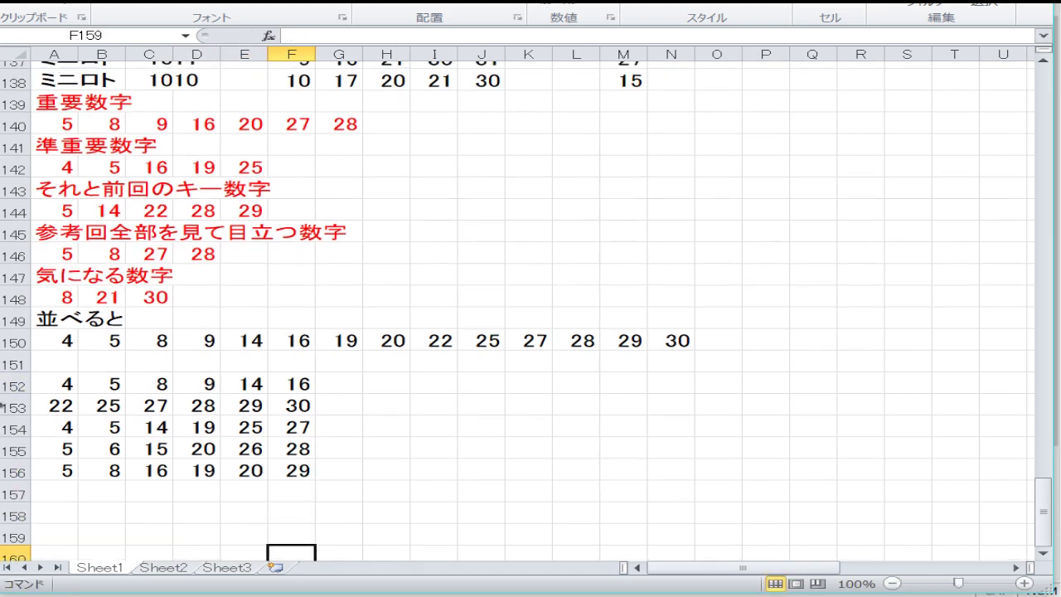
key("Up")
key("Up")
key("Up")
key("Right")
key("Zenkaku_Hankaku")
type("kore")
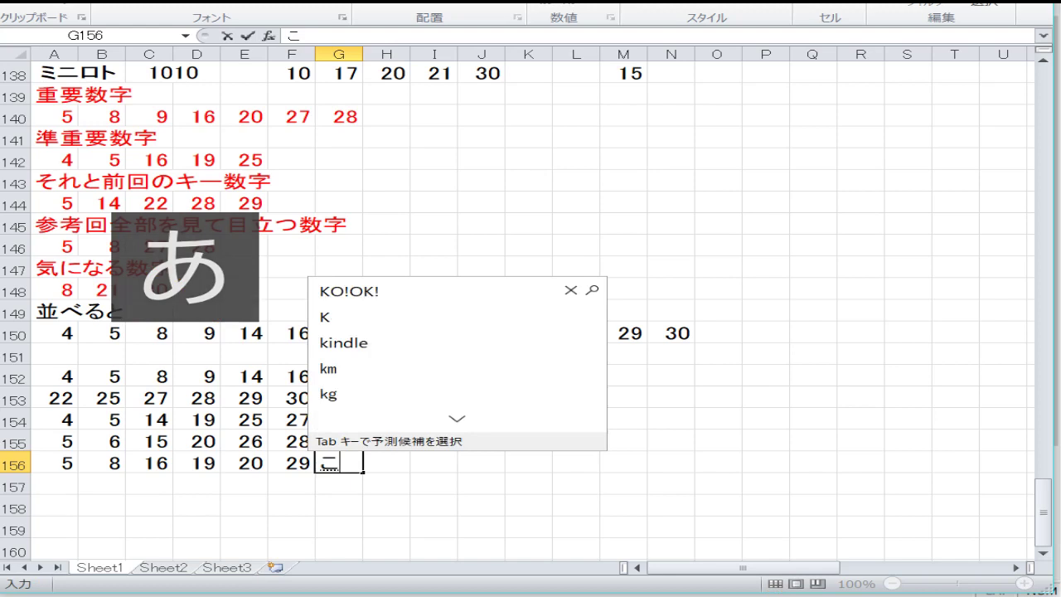
key("Return")
key("Return")
key("Return")
key("Zenkaku_Hankaku")
Enter 4 in A157, directly below the row marked これ
key("Left")
key("Left")
key("Left")
key("Left")
key("Left")
key("Left")
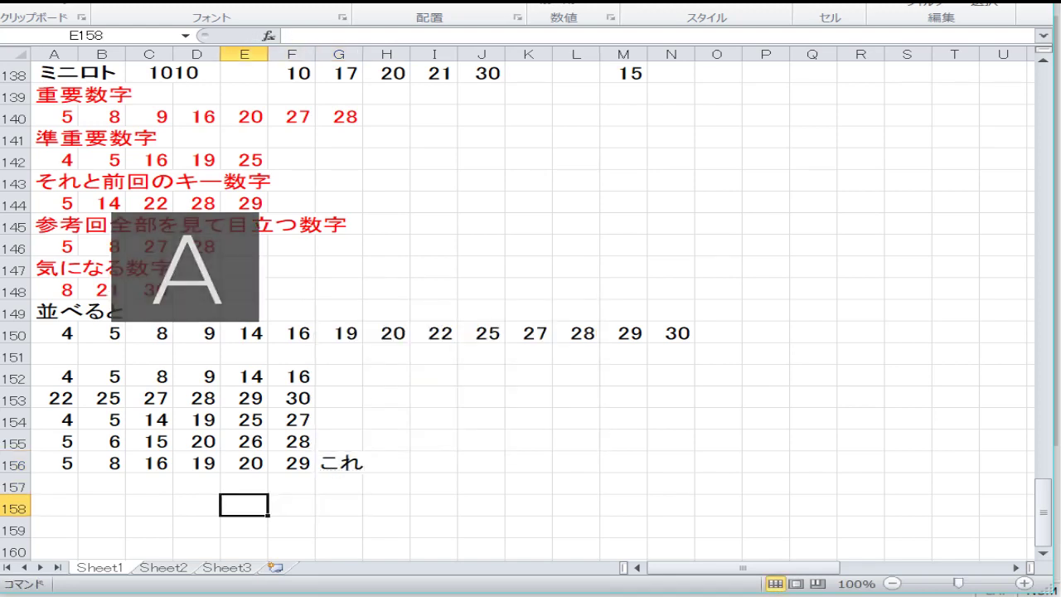
key("Down")
key("Down")
key("Down")
key("Down")
key("Down")
key("Down")
key("Down")
key("Down")
key("Down")
key("Up")
key("Up")
key("Up")
key("Up")
key("Up")
key("Up")
key("Up")
key("Up")
key("Up")
key("Up")
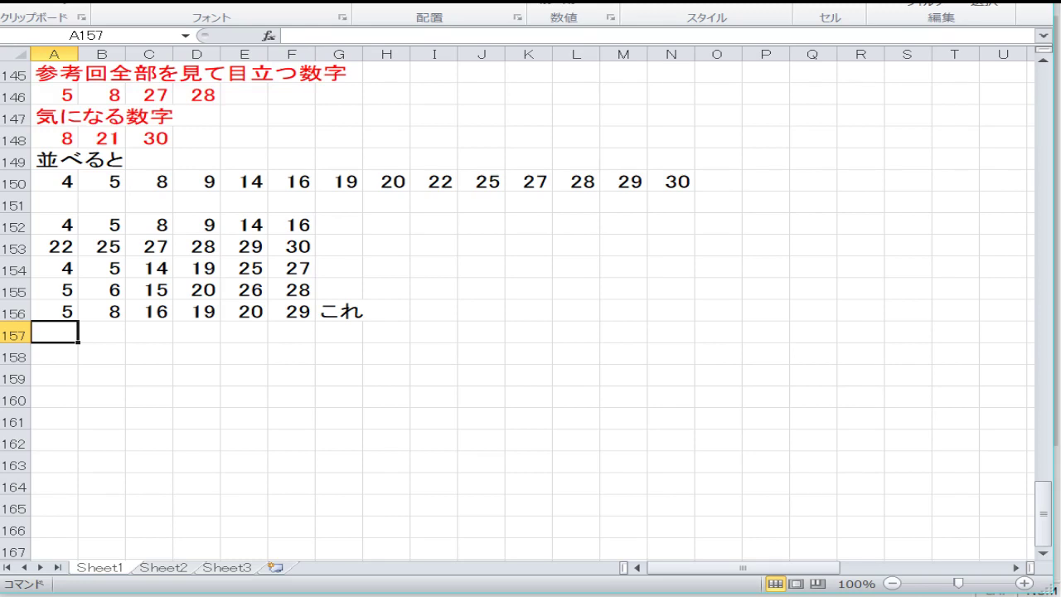
type("4")
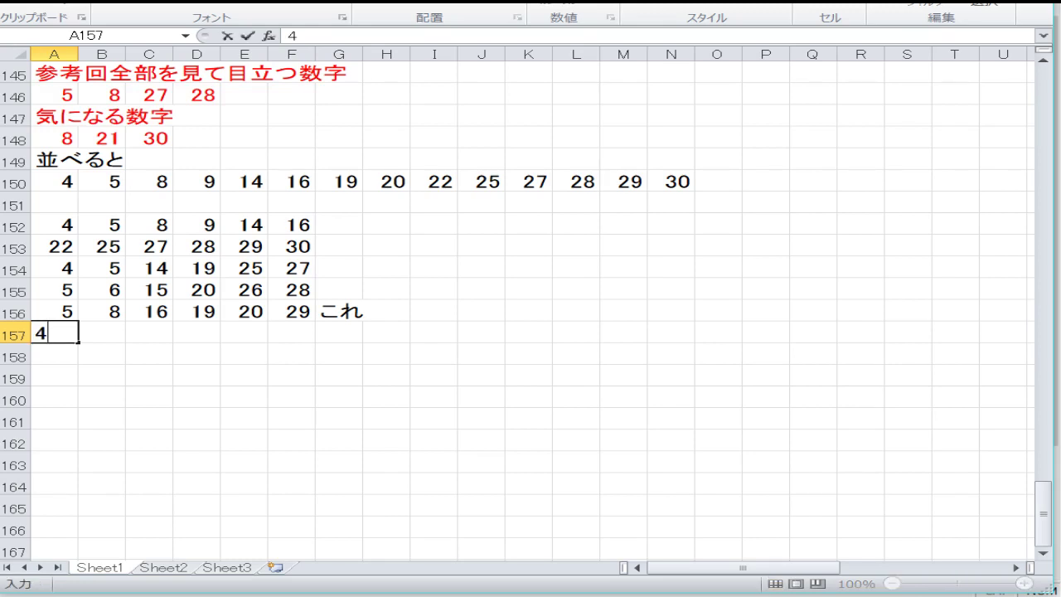
key("Tab")
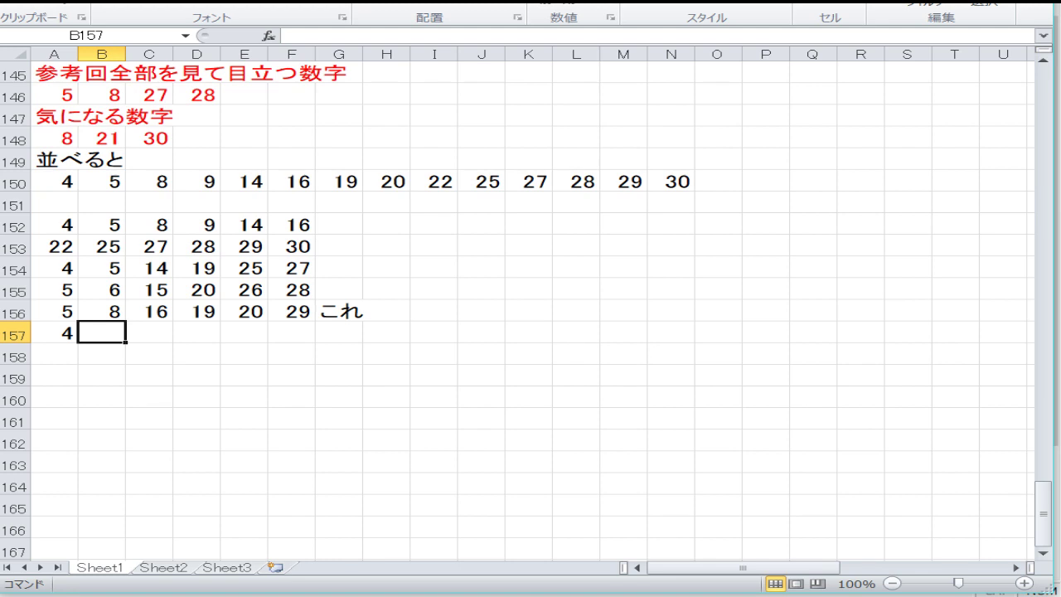
Enter 5, 1 and 2 in A158 to A160 as the first numbers of three more combinations
key("Down")
key("Left")
type("5")
key("Return")
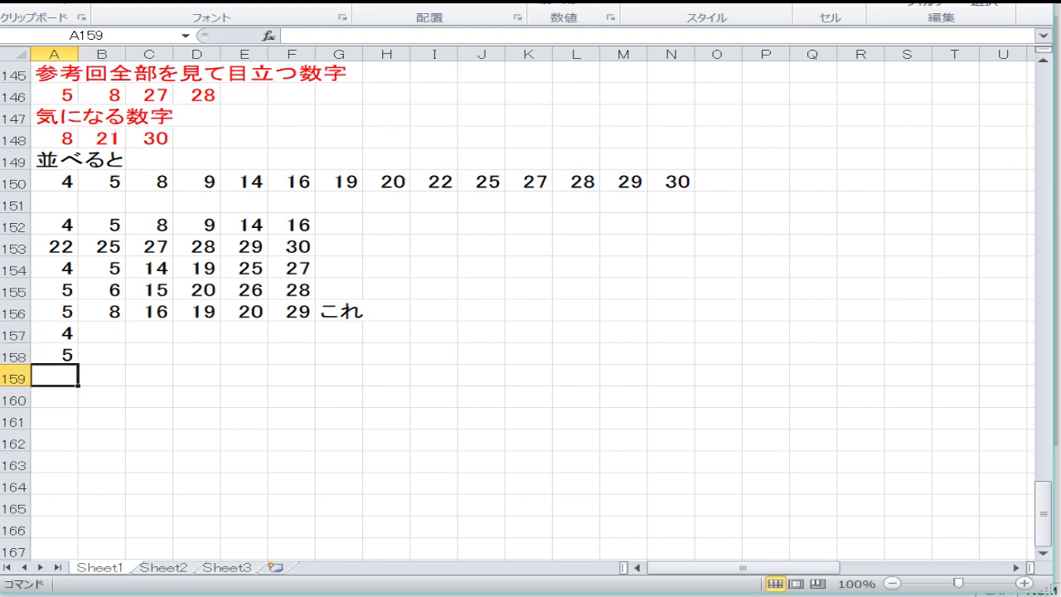
type("1")
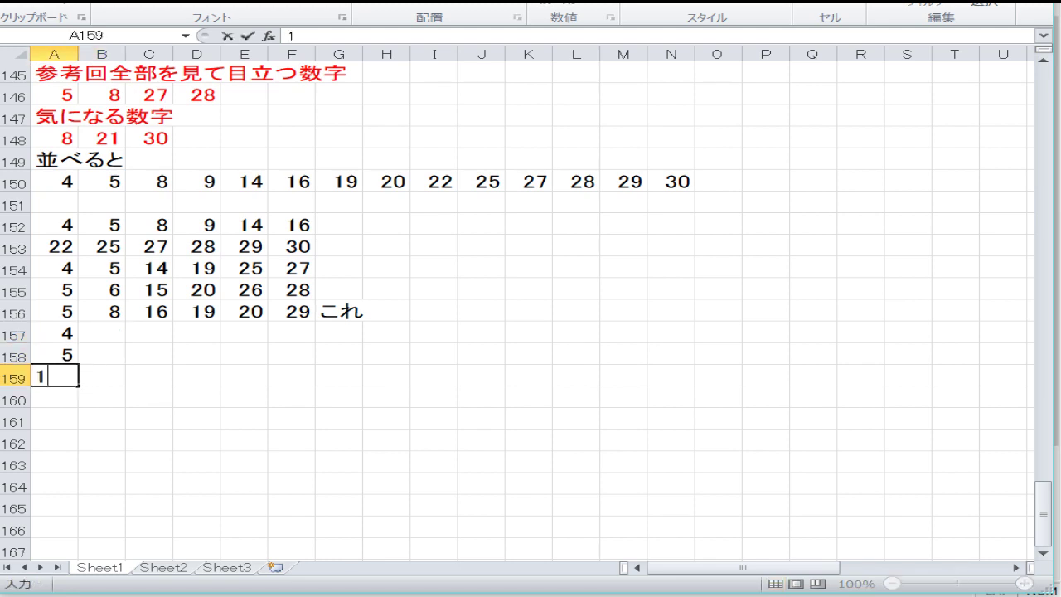
key("Return")
type("2")
key("Return")
Start the combination in row 161 with 1 in A161 and 2 in B161
type("1")
key("Tab")
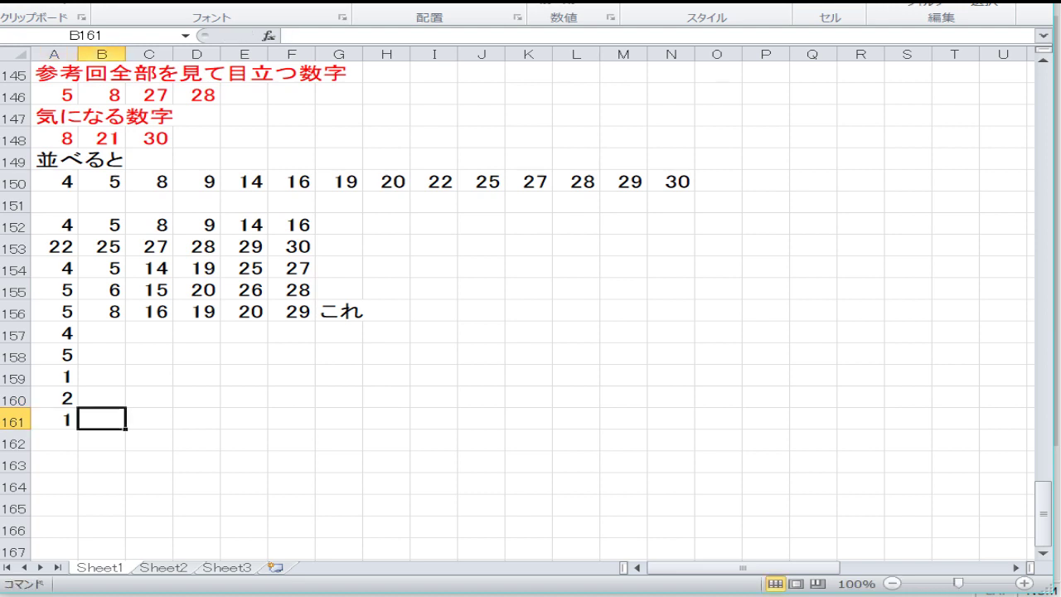
type("2")
key("Return")
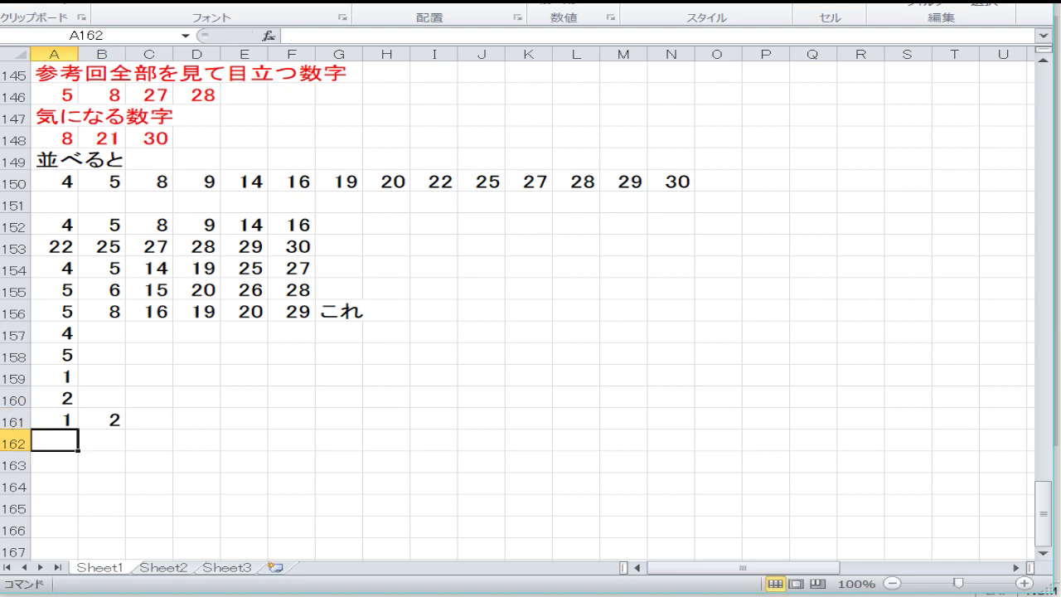
Enter 4, 5, 9, 9 and 8 down A162 to A166 as the first numbers of five more combinations
type("4")
key("Return")
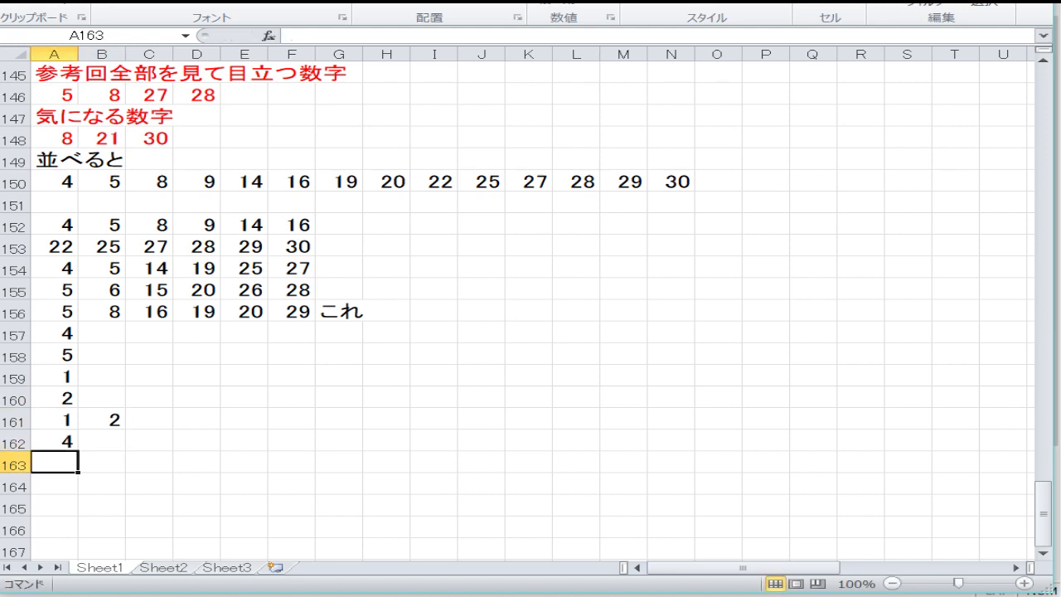
type("5")
key("Return")
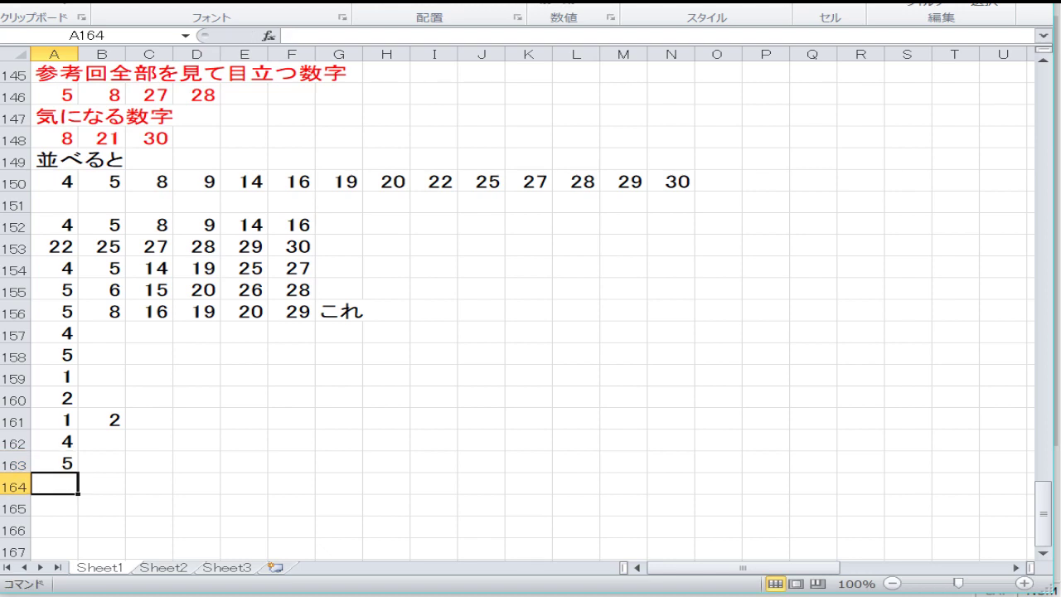
type("9")
key("Return")
type("9")
key("Return")
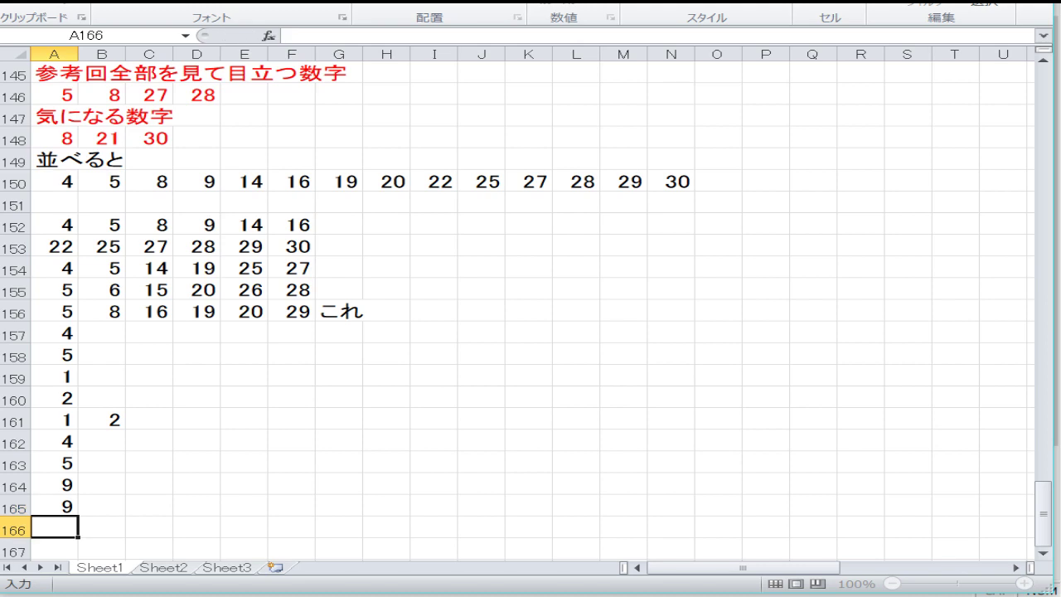
type("8")
key("Return")
Continue the combination in row 159 with 10 in B159 and 16 in C159
key("Up")
key("Up")
key("Up")
key("Up")
key("Up")
key("Up")
key("Up")
key("Up")
key("Up")
key("Up")
key("Up")
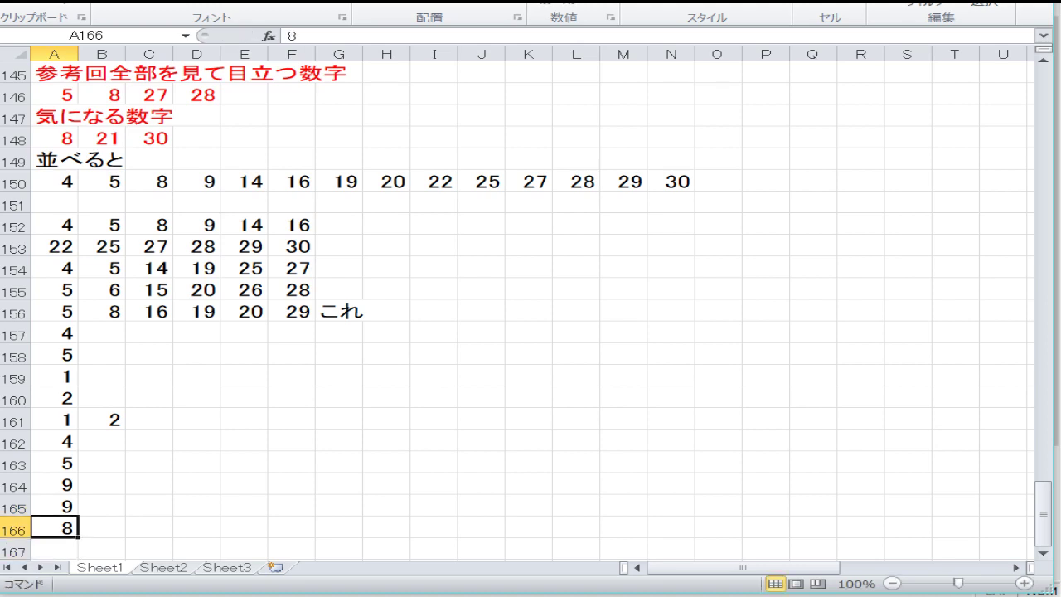
key("Right")
key("Down")
key("Down")
key("Down")
key("Down")
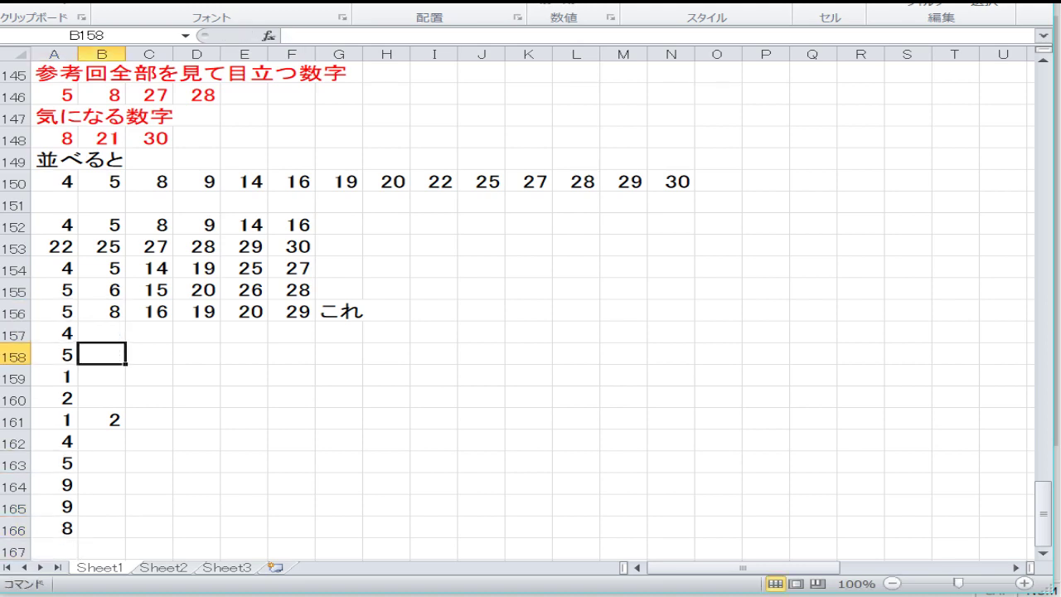
key("Up")
key("Down")
key("Down")
key("Right")
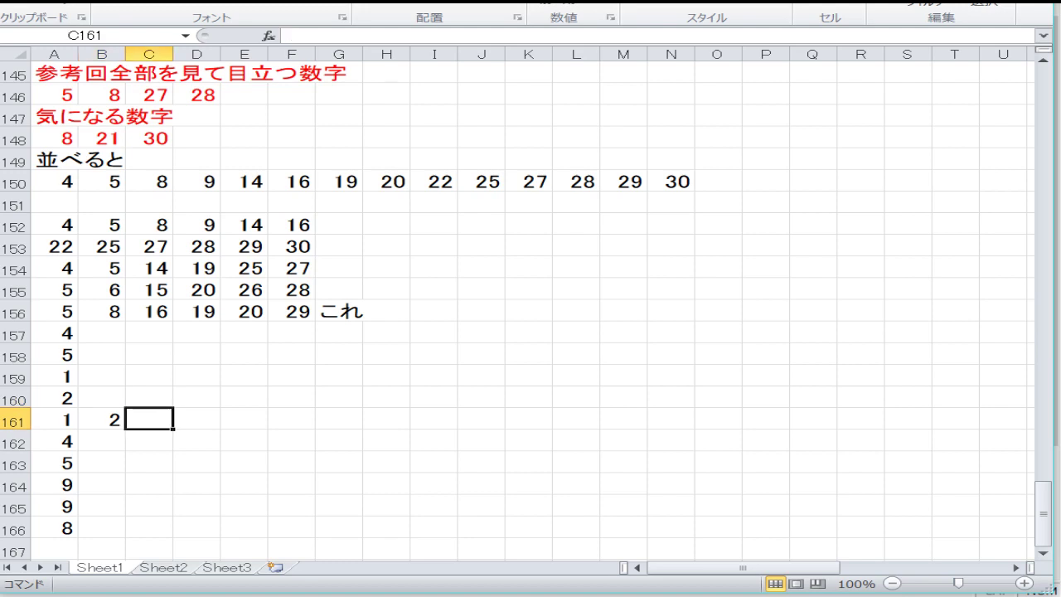
key("Up")
key("Left")
key("Up")
type("10")
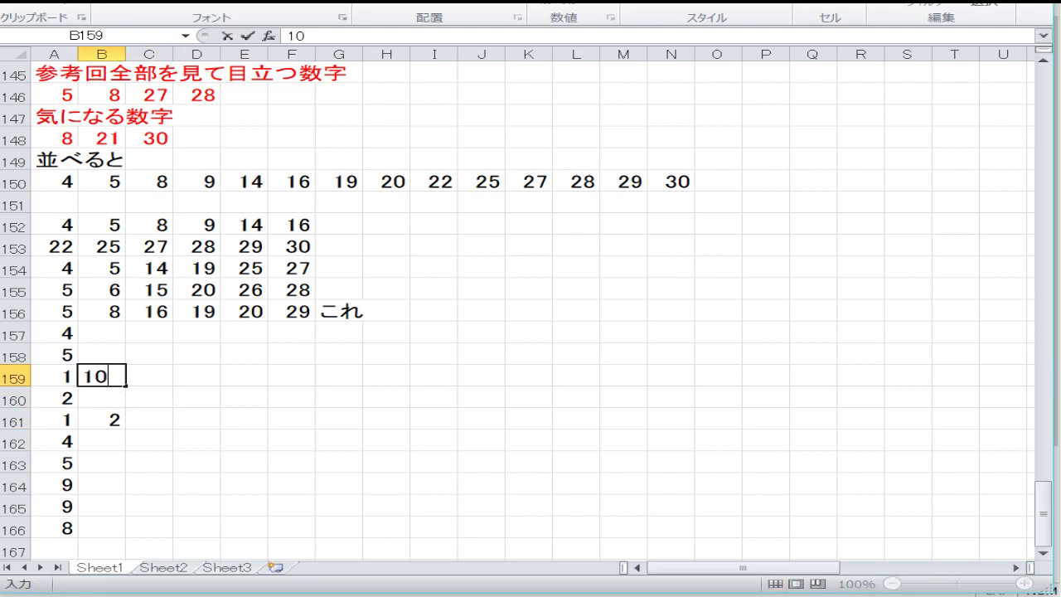
key("Right")
type("16")
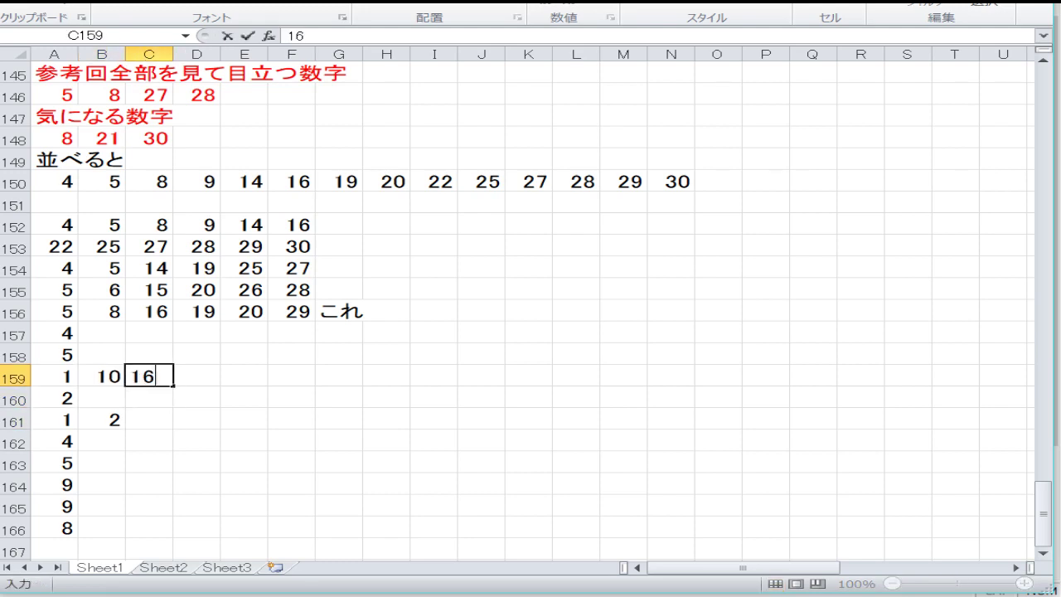
key("Right")
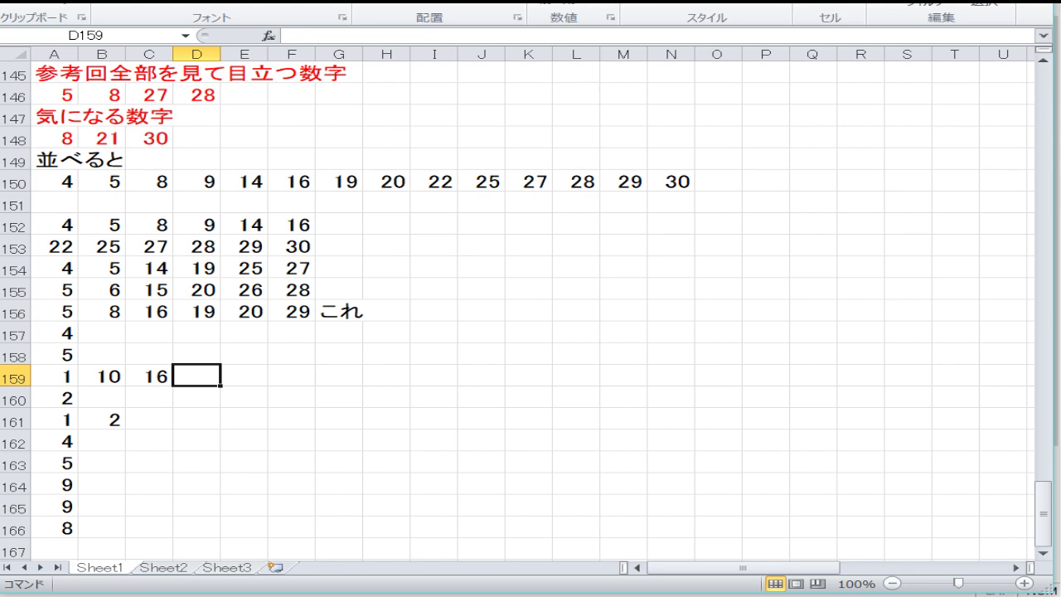
Complete the combination in row 159 with 20, 27 and 42 in D159 to F159
type("20")
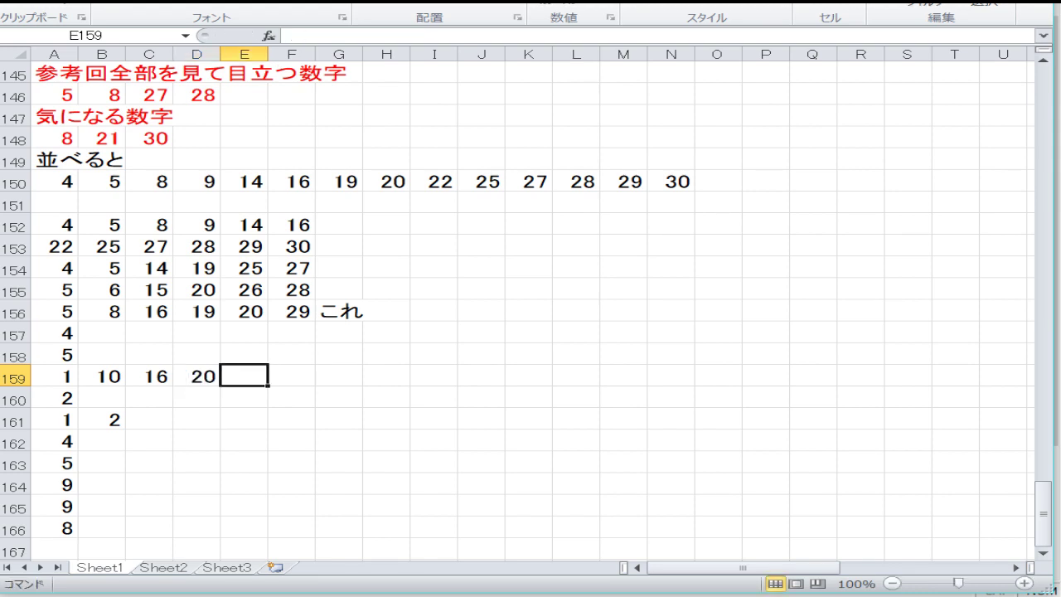
type("27")
key("Tab")
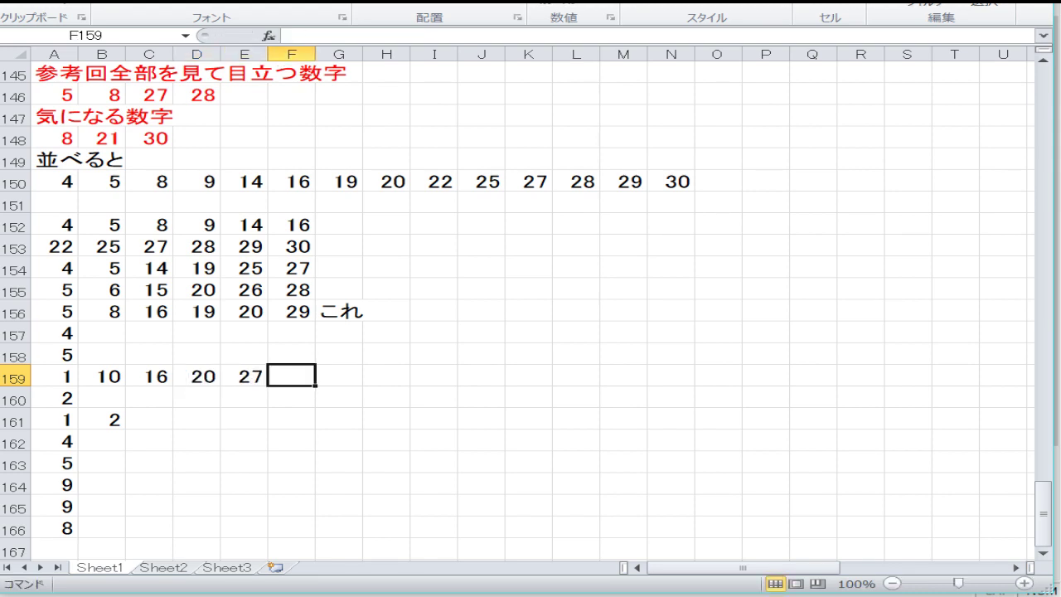
type("42")
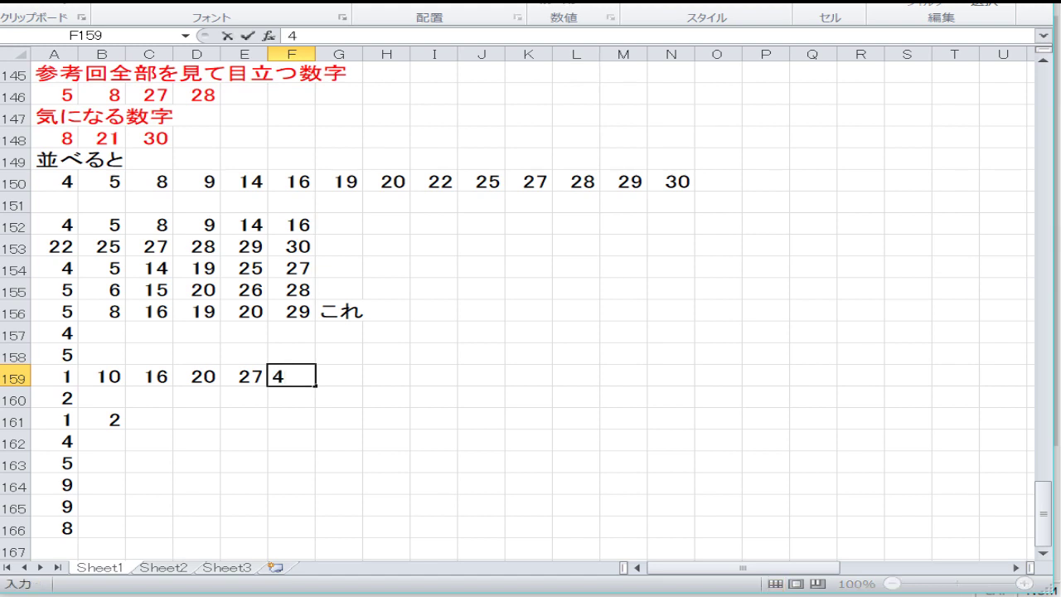
key("Return")
Enter the last numbers of three combinations: 33 in F157, 36 in F158 and 30 in F160
key("Up")
key("Up")
key("Up")
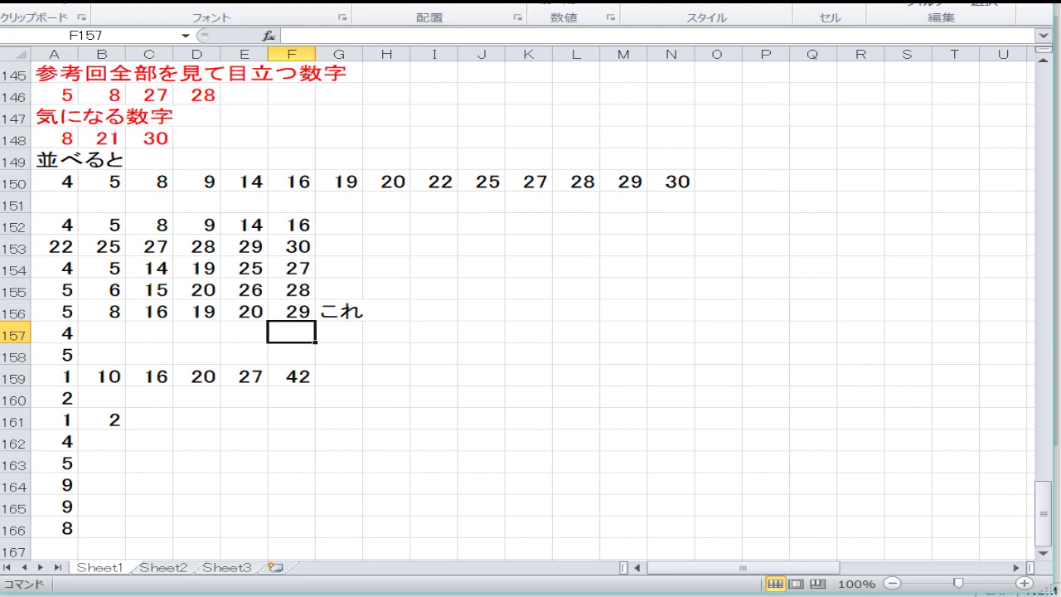
type("33")
key("Return")
type("36")
key("Return")
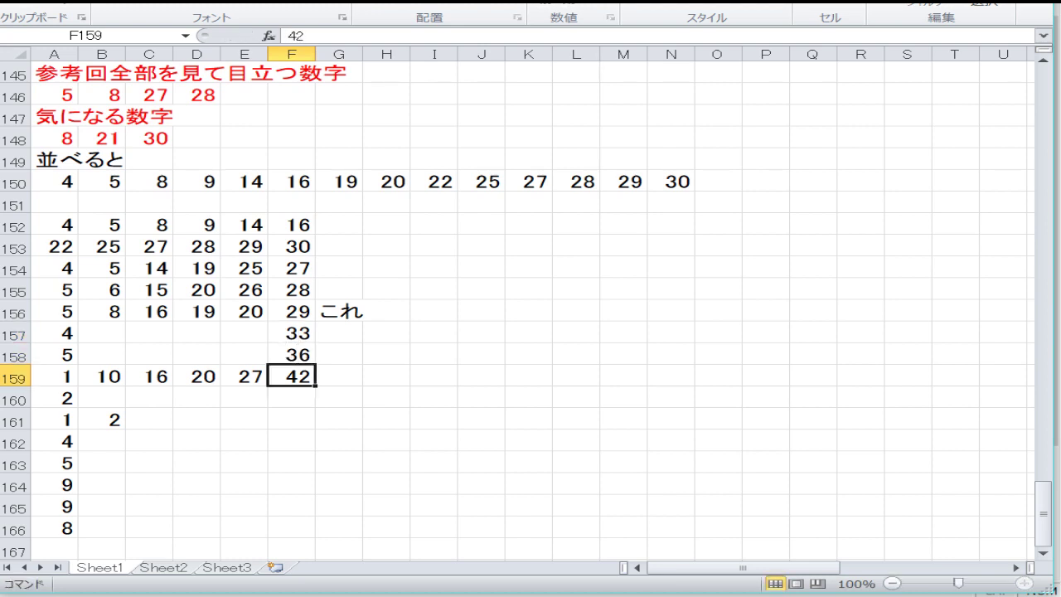
left_click(291, 398)
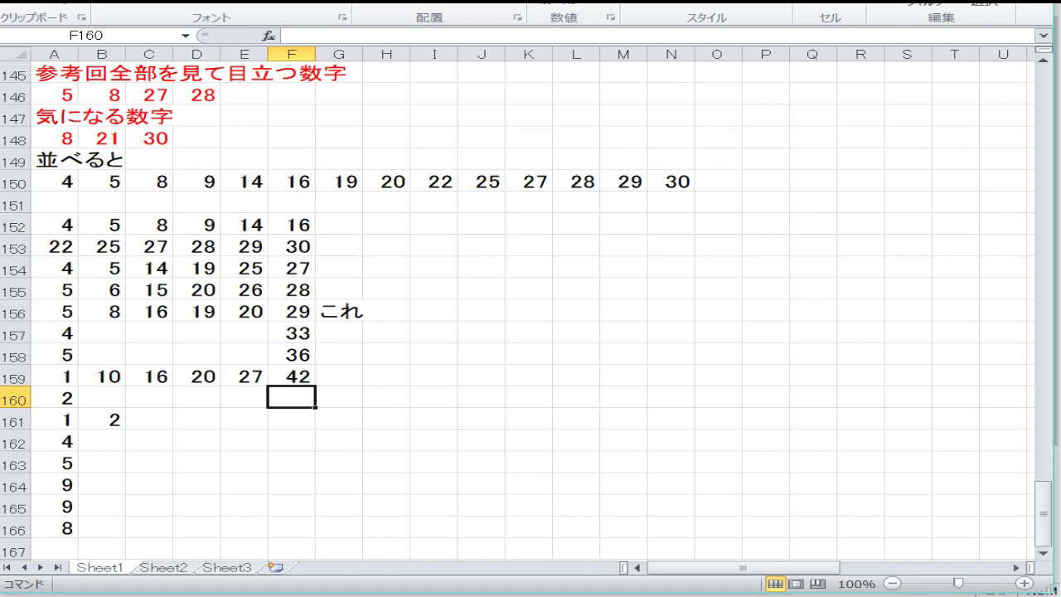
type("30")
key("Return")
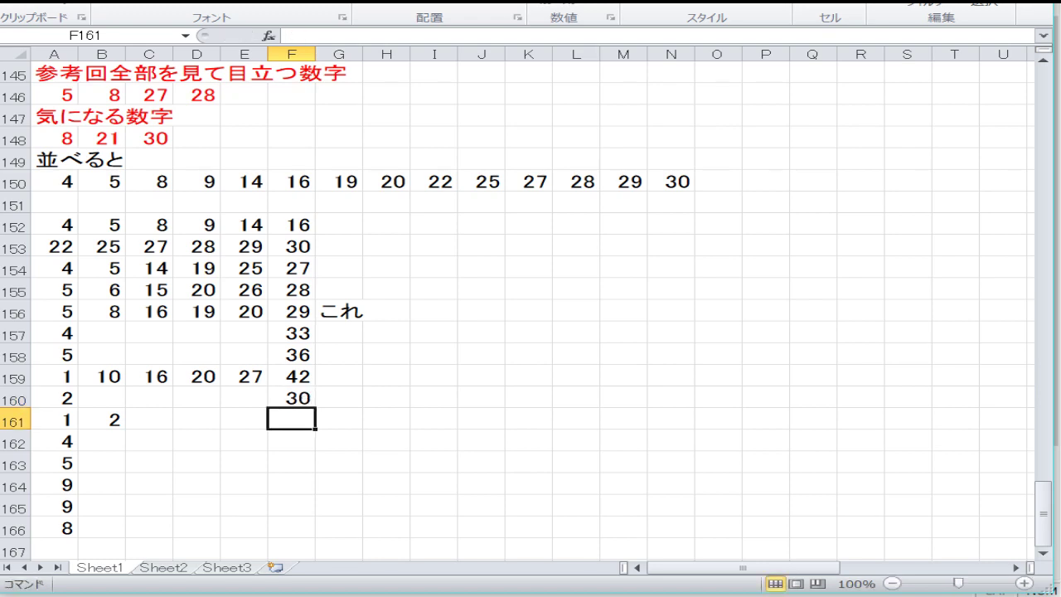
Review the 参考回 draws in rows 133 to 138, going through the ロト7 draw 301 numbers
key("Up")
key("Up")
key("Up")
key("Up")
key("Up")
key("Up")
key("Up")
key("Up")
key("Up")
key("Up")
key("Up")
key("Up")
key("Up")
key("Up")
key("Up")
key("Up")
key("Up")
key("Up")
key("Up")
key("Up")
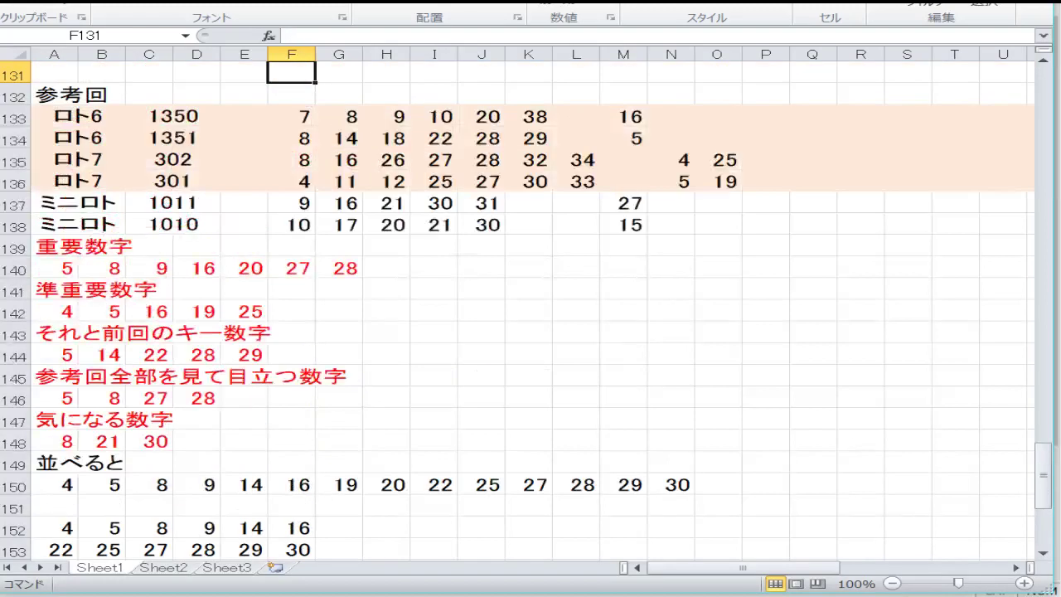
key("Up")
key("Down")
key("Down")
key("Down")
key("Down")
key("Down")
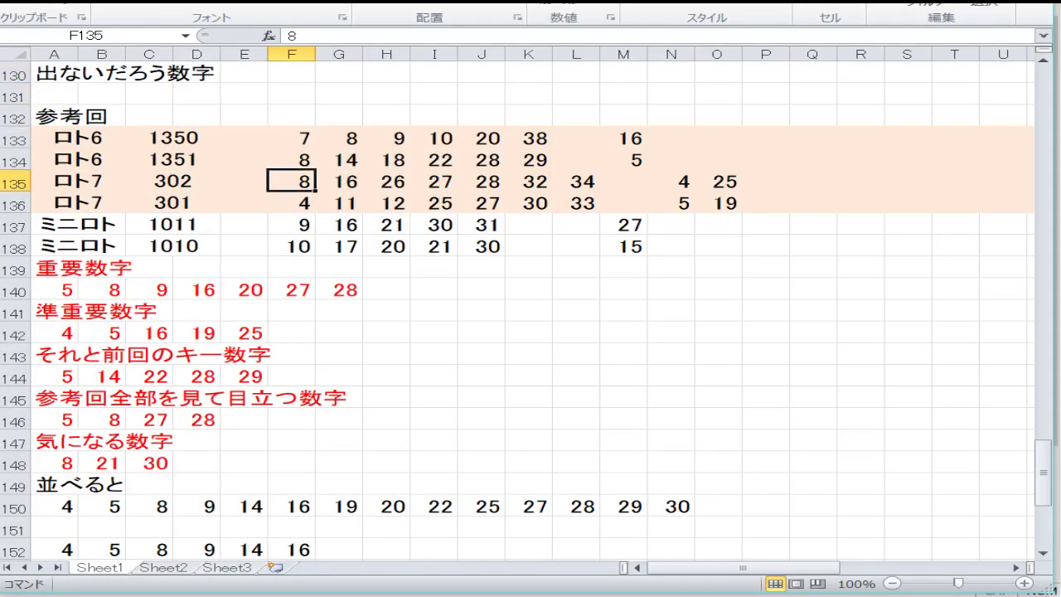
key("Down")
key("Right")
key("Right")
key("Right")
key("Right")
key("Right")
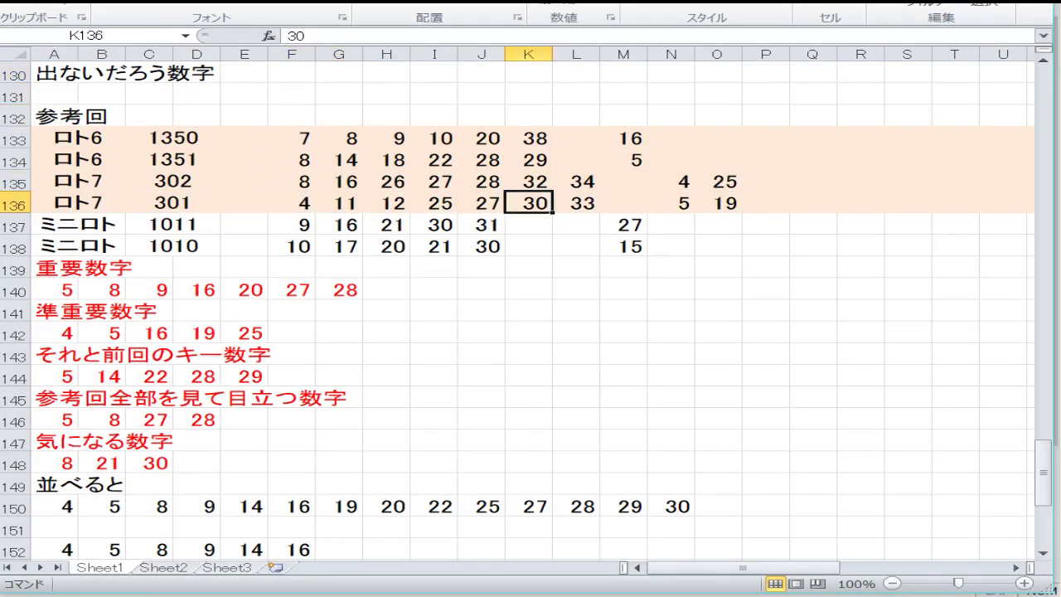
key("Left")
key("Left")
key("Left")
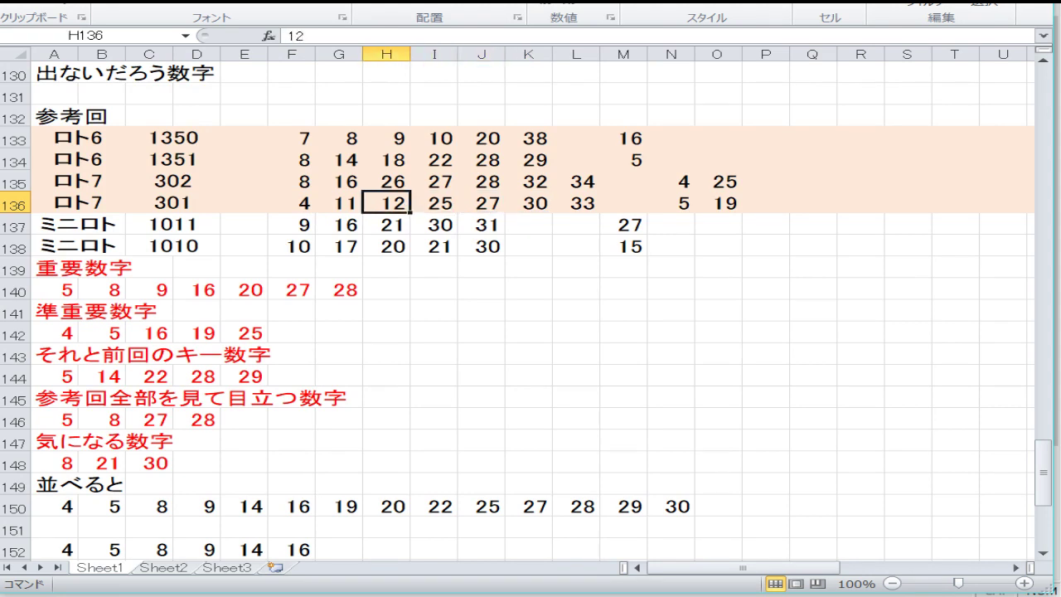
Enter 32 in F161 and 34 in F162 as the last numbers of those combinations
key("Down")
key("Down")
key("Down")
key("Down")
key("Down")
key("Down")
key("Down")
key("Down")
key("Down")
key("Down")
key("Down")
key("Down")
key("Down")
key("Down")
key("Down")
key("Down")
key("Down")
key("Down")
key("Down")
key("Down")
key("Down")
key("Down")
key("Down")
key("Down")
key("Down")
key("Down")
key("Down")
key("Down")
key("Down")
key("Down")
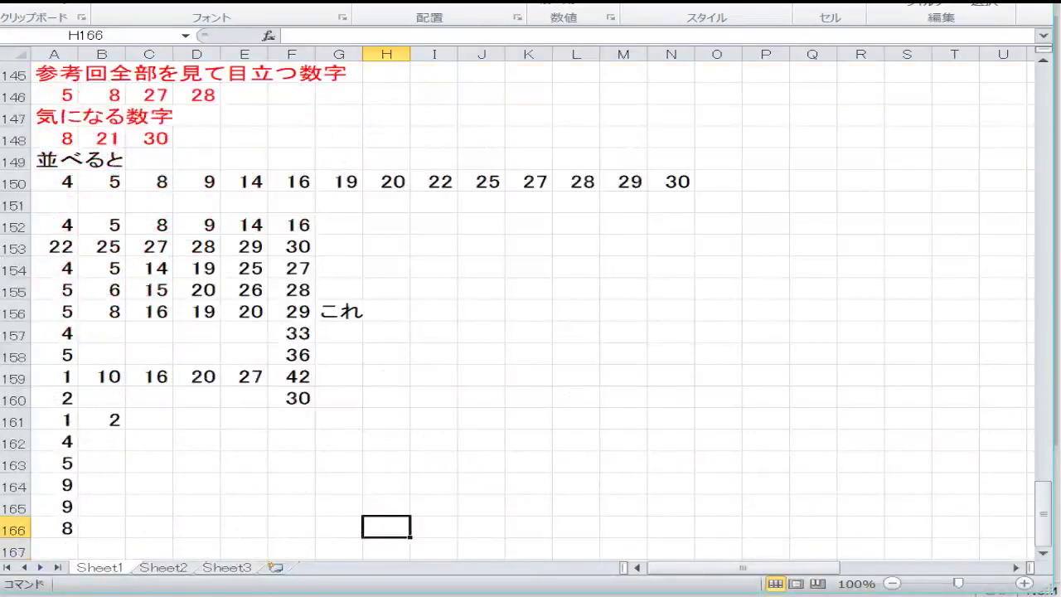
key("Up")
key("Up")
key("Up")
key("Up")
key("Up")
key("Left")
key("Left")
type("3")
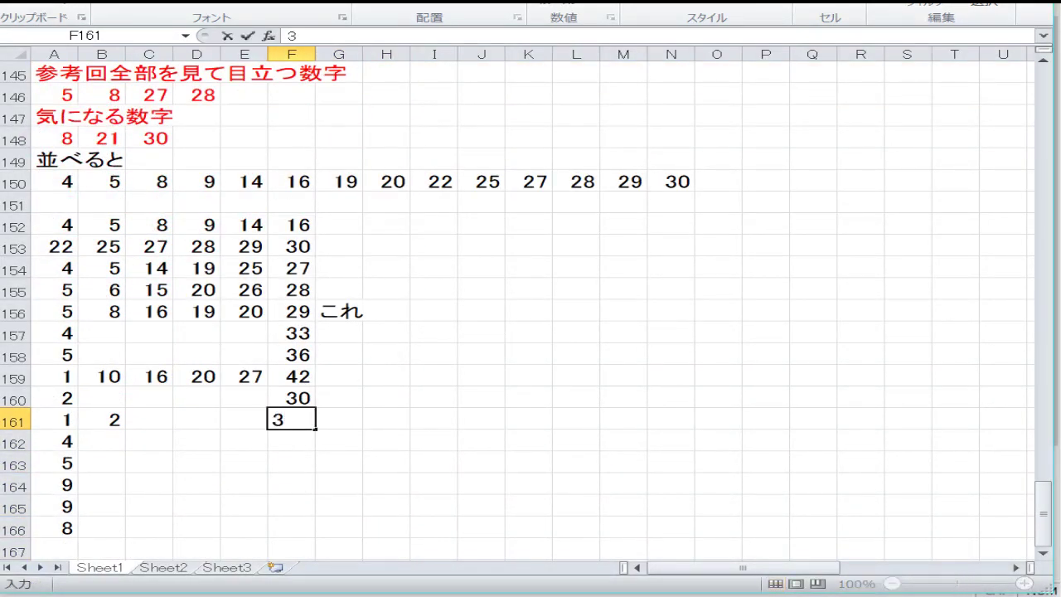
type("2")
key("Return")
type("34")
key("Return")
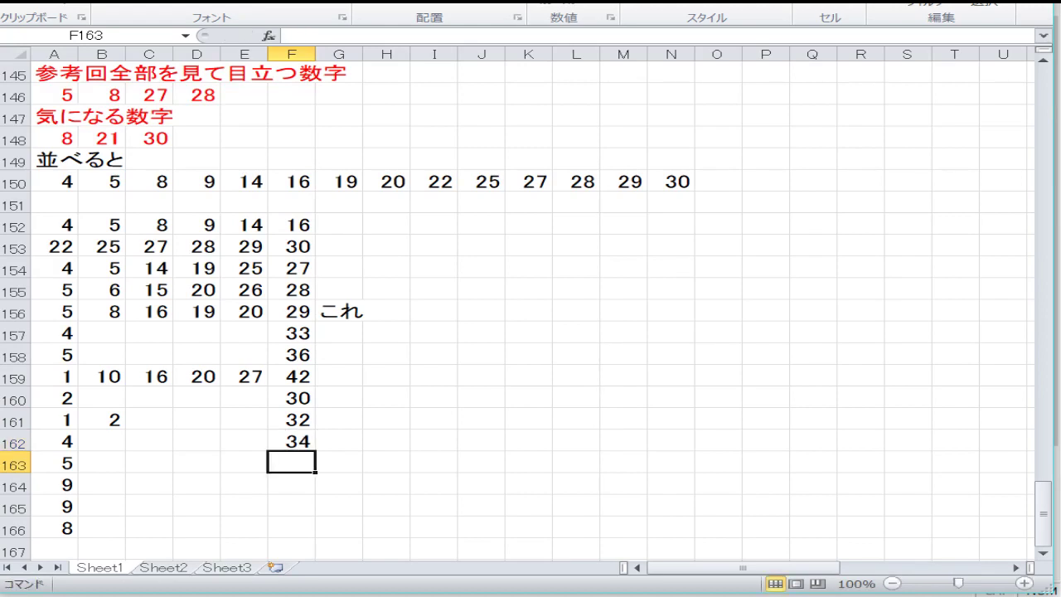
Enter 4 in A167 as the first number of another combination
key("Left")
key("Left")
key("Left")
key("Left")
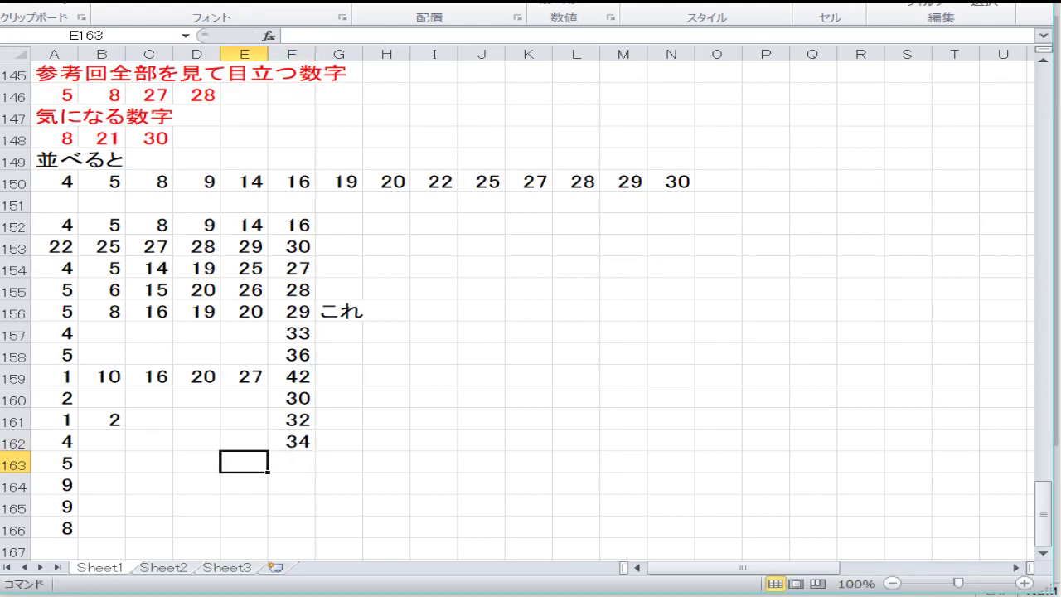
key("Down")
key("Down")
key("Down")
key("Down")
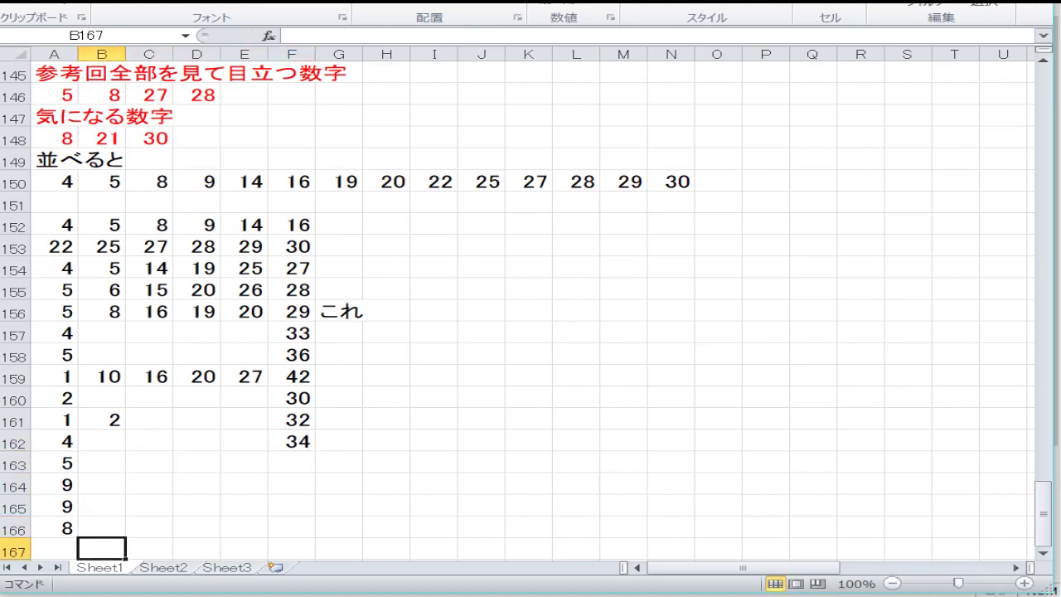
key("Left")
type("4")
key("Right")
Enter 33 in F167 as the last number of that combination
key("Right")
key("Right")
key("Right")
key("Right")
key("Right")
key("Left")
type("3")
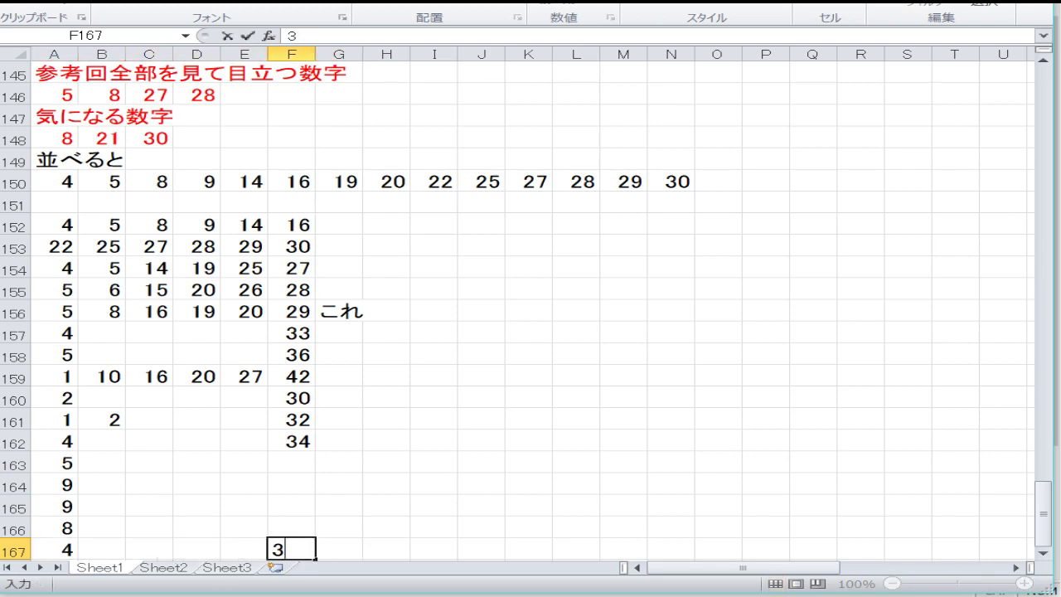
type("3")
key("Return")
Start another combination in row 168 with 5 in A168 as its first number and 38 in F168 as its last
key("Left")
key("Left")
key("Left")
key("Left")
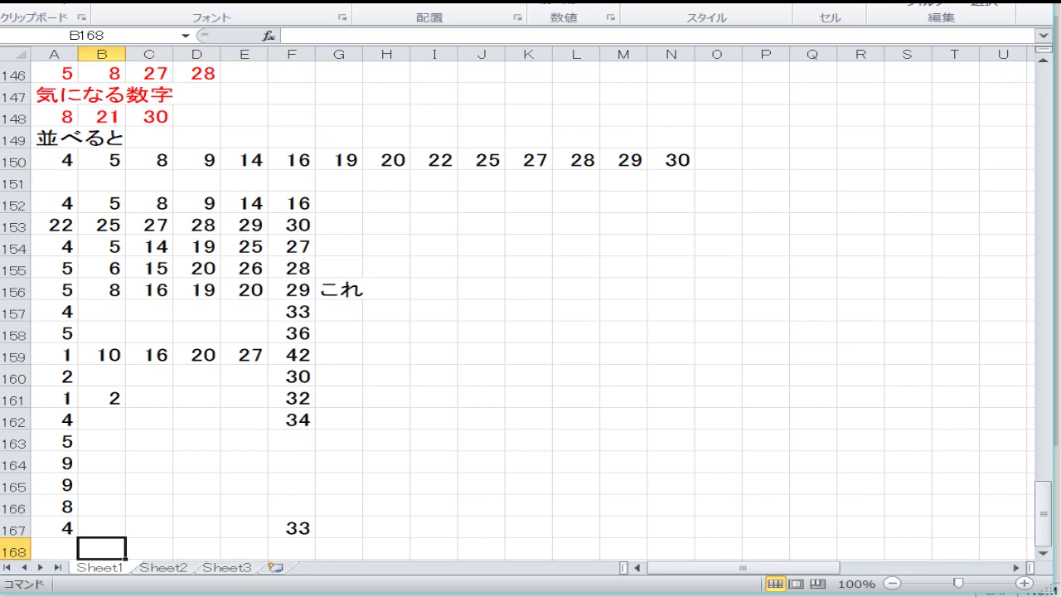
key("Left")
type("5")
key("Right")
key("Right")
key("Right")
key("Right")
key("Right")
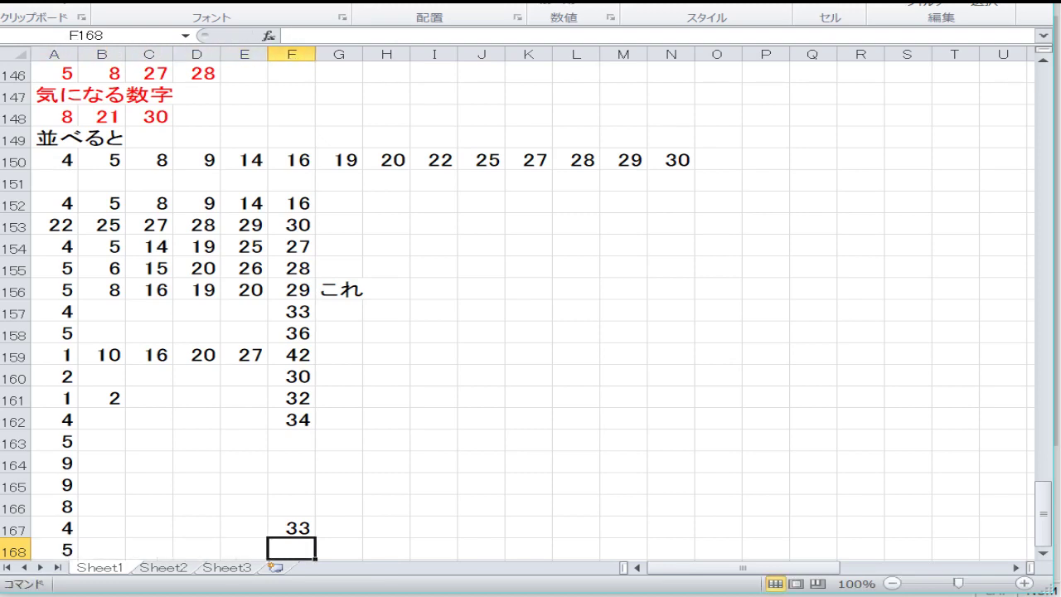
type("34")
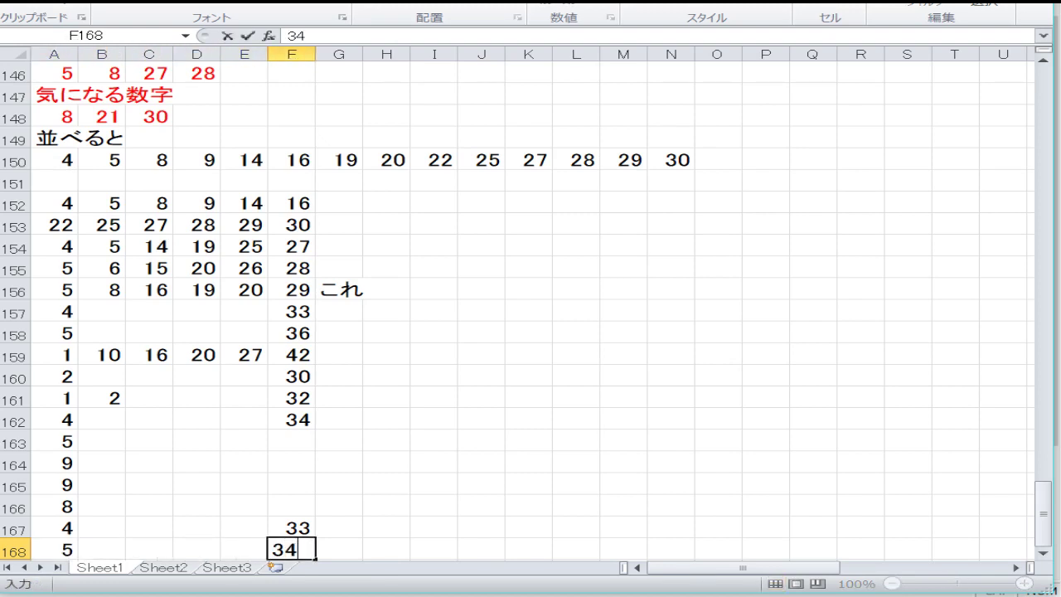
key("BackSpace")
type("8")
key("Return")
Review the partly filled combinations in rows 152 to 168 against the 並べると row
key("Up")
key("Up")
key("Up")
key("Up")
key("Up")
key("Up")
key("Up")
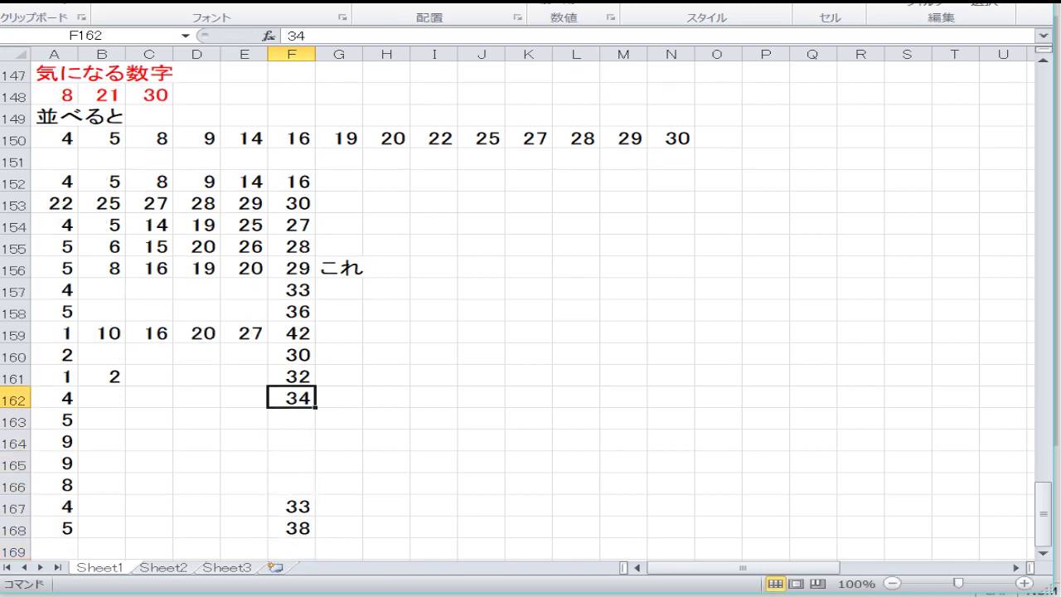
key("Up")
key("Up")
key("Up")
key("Up")
key("Up")
key("Left")
key("Left")
key("Left")
key("Left")
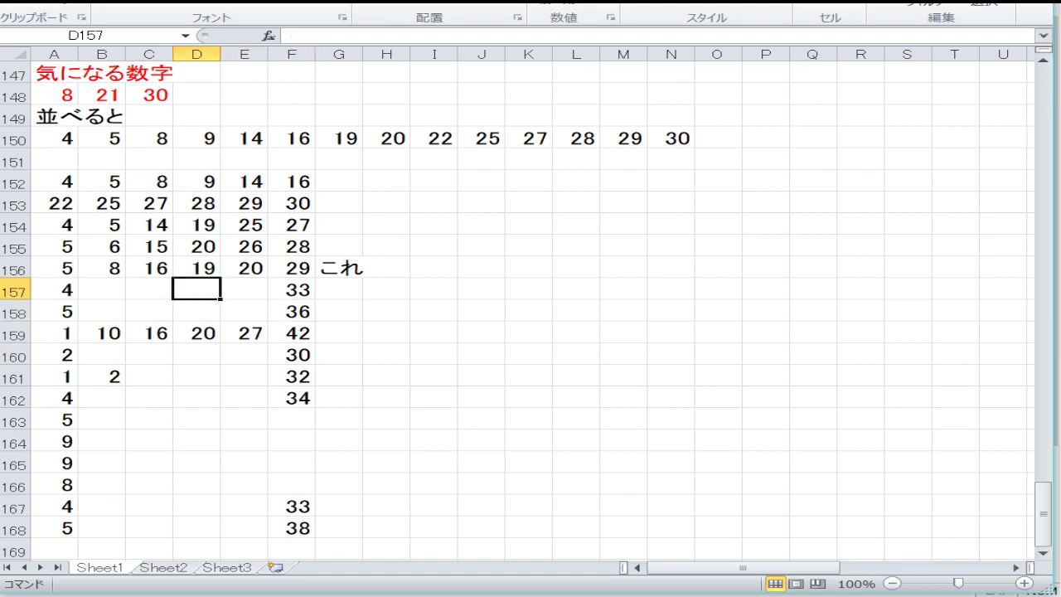
key("Down")
key("Down")
key("Down")
key("Down")
key("Down")
key("Down")
key("Down")
key("Down")
key("Down")
key("Down")
key("Down")
key("Down")
key("Down")
key("Down")
key("Down")
key("Down")
key("Down")
key("Up")
key("Up")
key("Up")
key("Up")
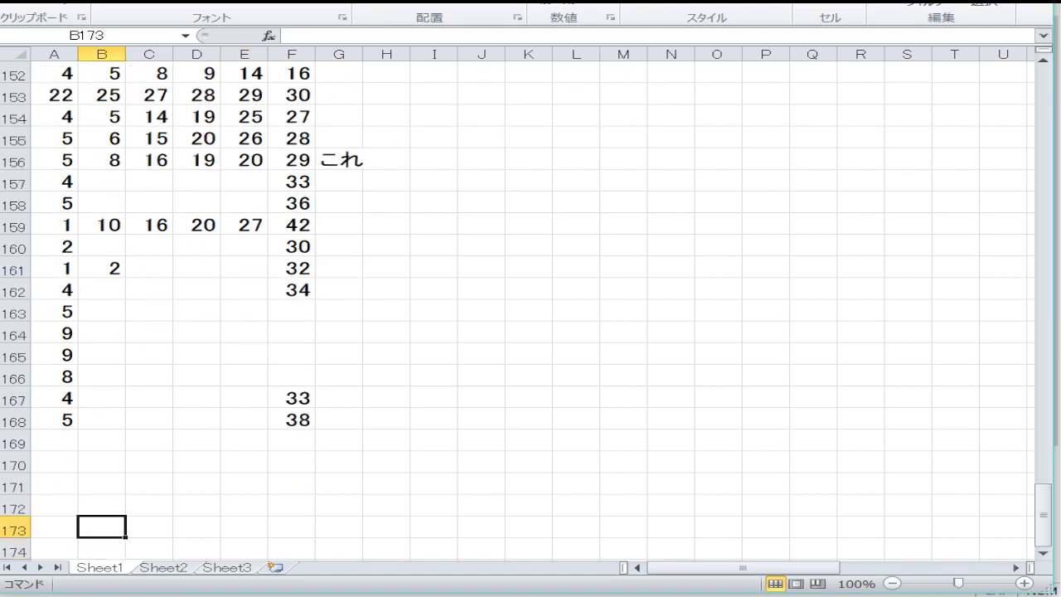
key("Up")
key("Up")
key("Up")
key("Up")
key("Up")
key("Up")
key("Up")
key("Up")
key("Up")
key("Up")
key("Up")
key("Up")
key("Up")
key("Up")
key("Up")
key("Up")
key("Up")
key("Up")
key("Up")
key("Up")
key("Down")
key("Down")
key("Down")
key("Down")
key("Down")
key("Down")
key("Down")
key("Down")
key("Down")
key("Down")
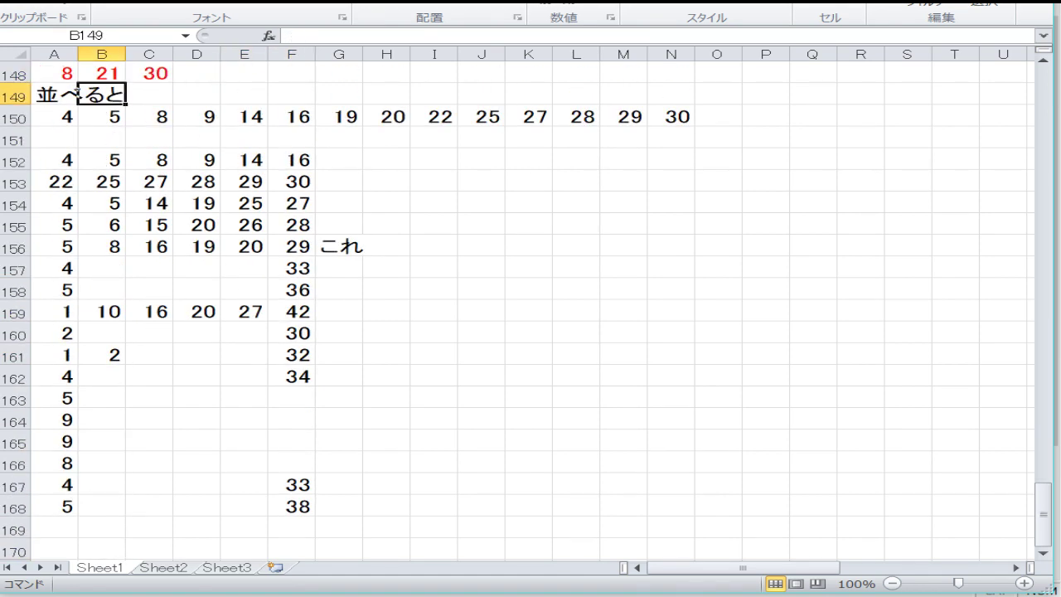
key("Down")
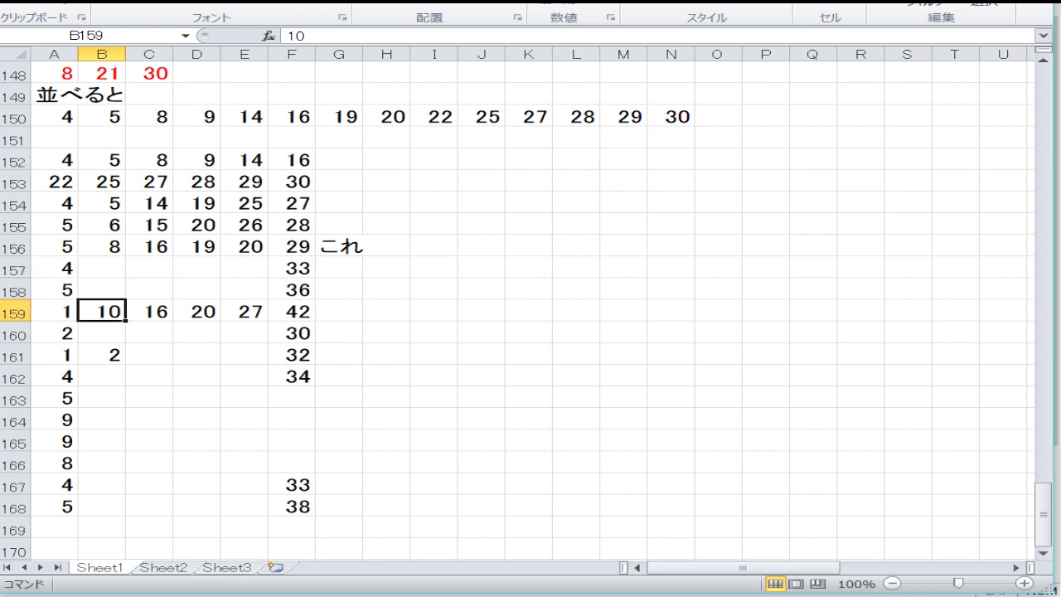
Complete the combination in row 157 with 9, 14, 22 and 27 in B157 to E157
key("Up")
key("Up")
key("Right")
key("Right")
key("Right")
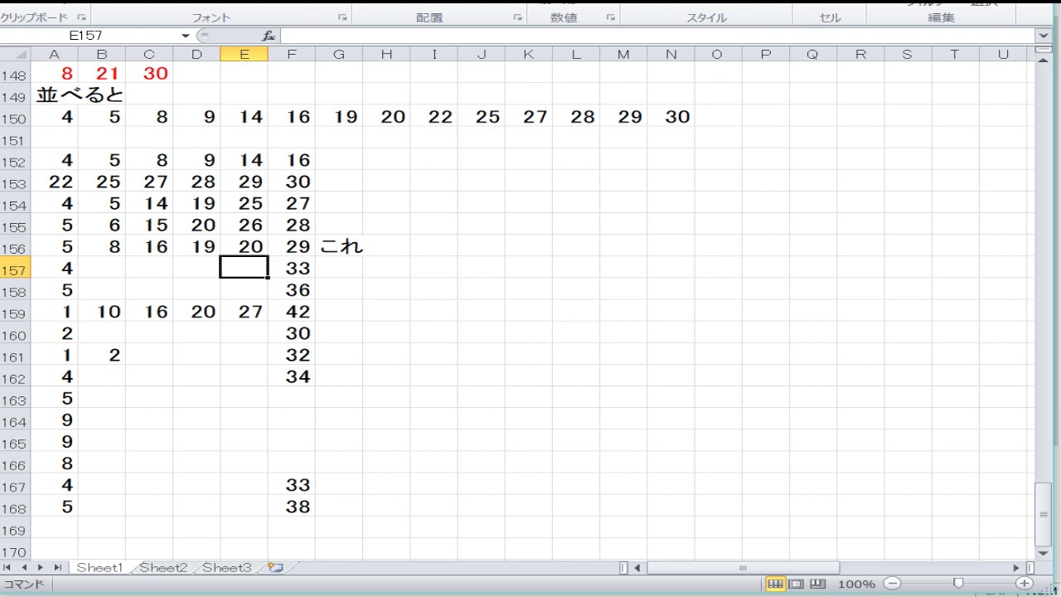
type("27")
key("Left")
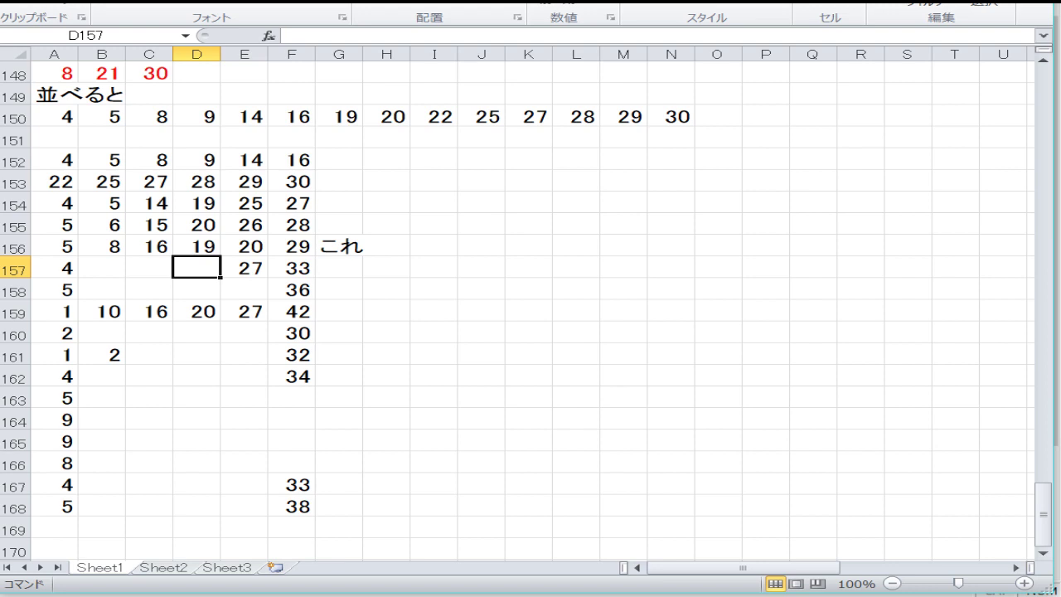
type("22")
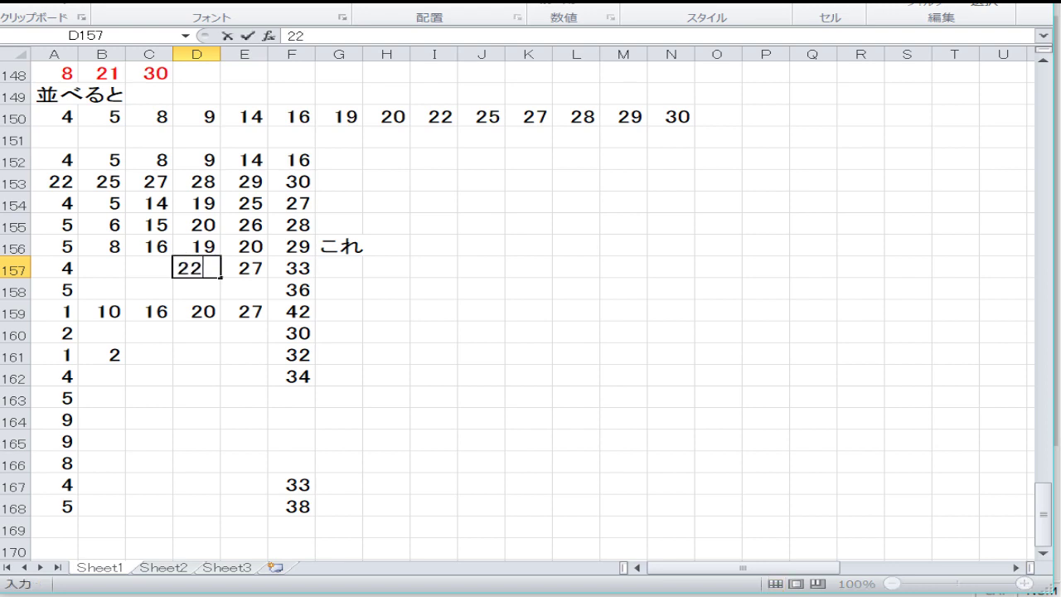
key("Left")
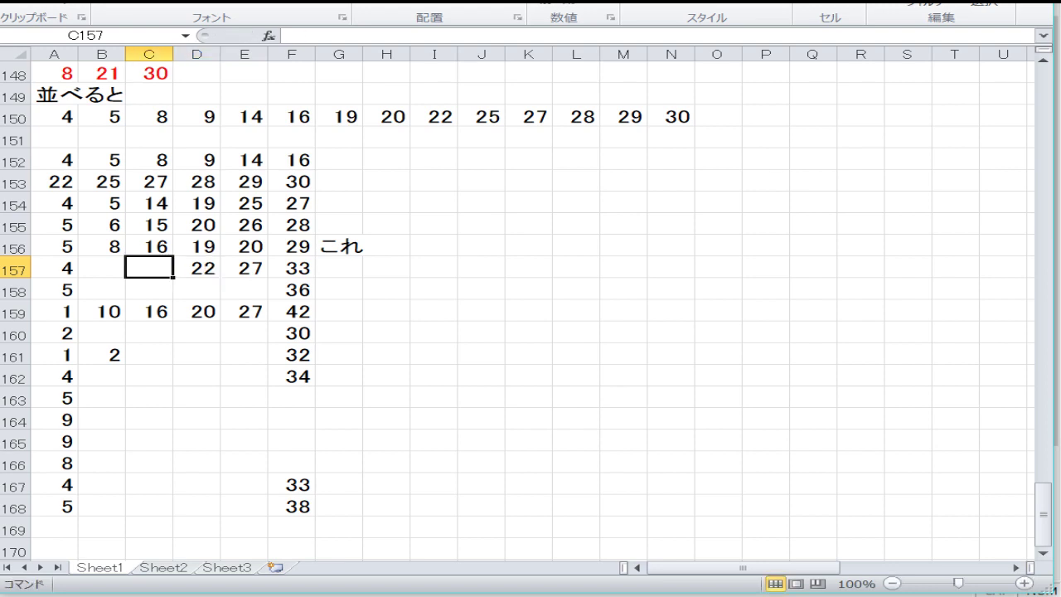
type("14")
key("Left")
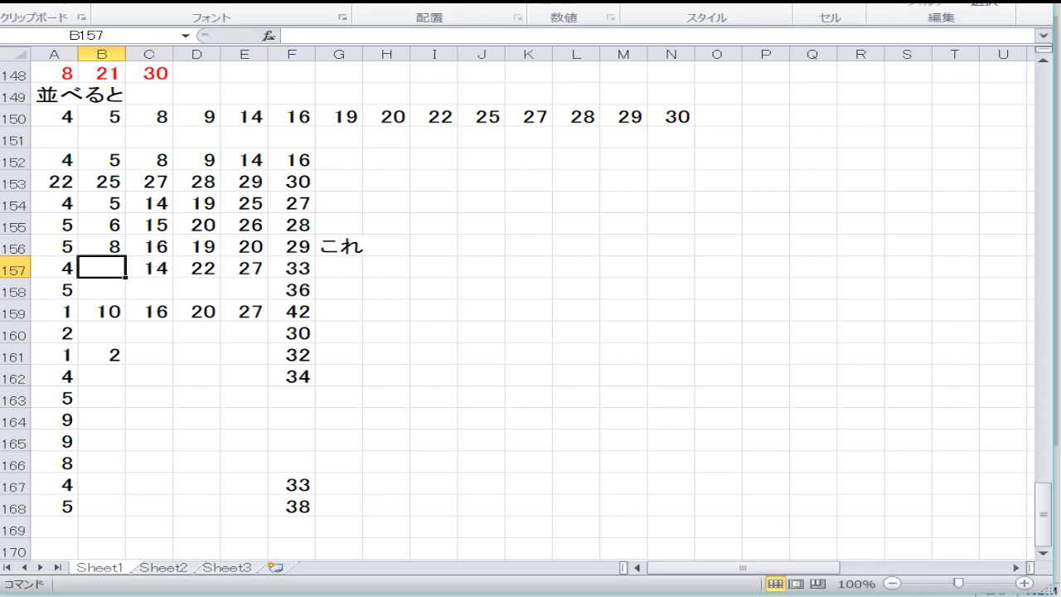
type("9")
key("Return")
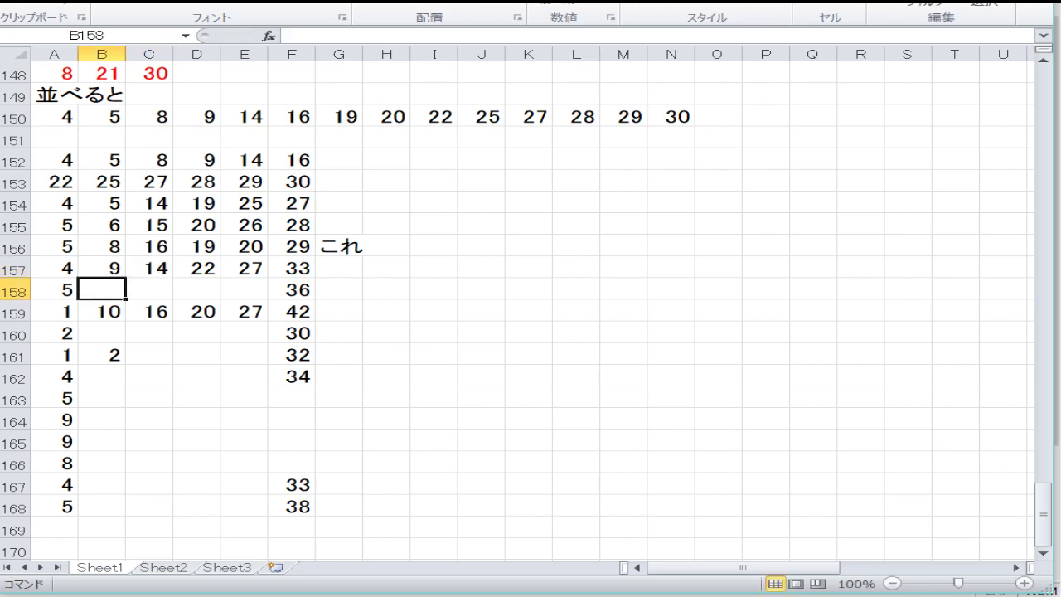
Complete the combination in row 158 with 8, 19, 27 and 28 in B158 to E158
key("Right")
key("Right")
key("Right")
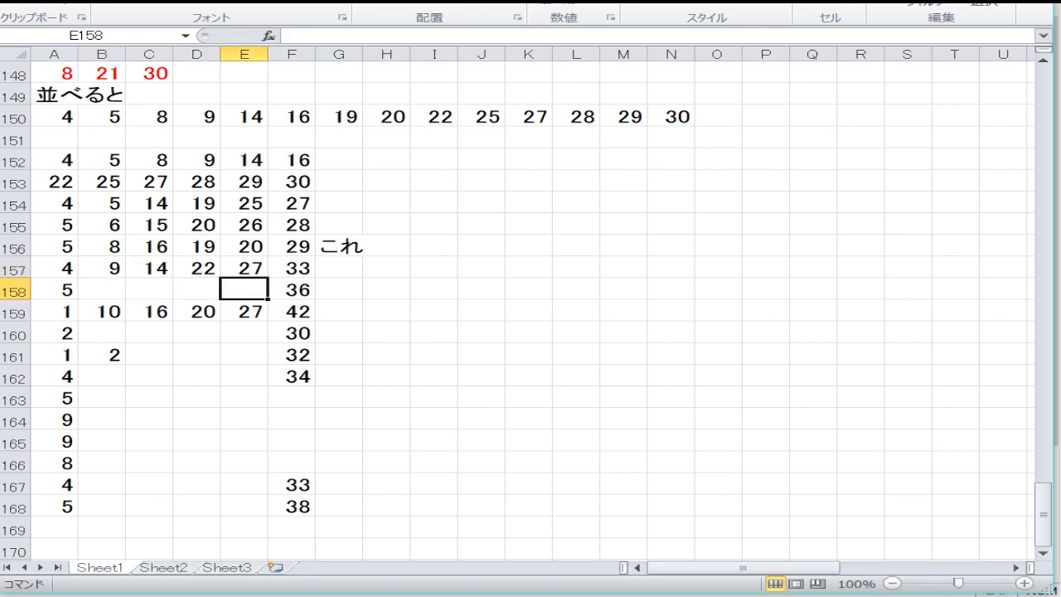
key("Down")
key("Down")
key("Down")
key("Down")
key("Down")
key("Up")
key("Up")
key("Up")
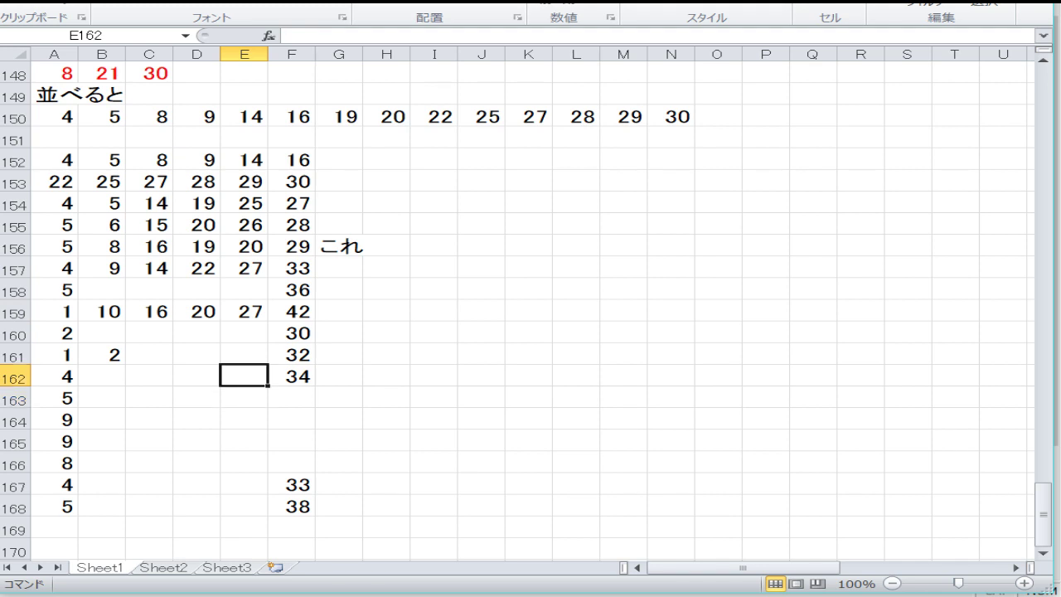
key("Up")
key("Up")
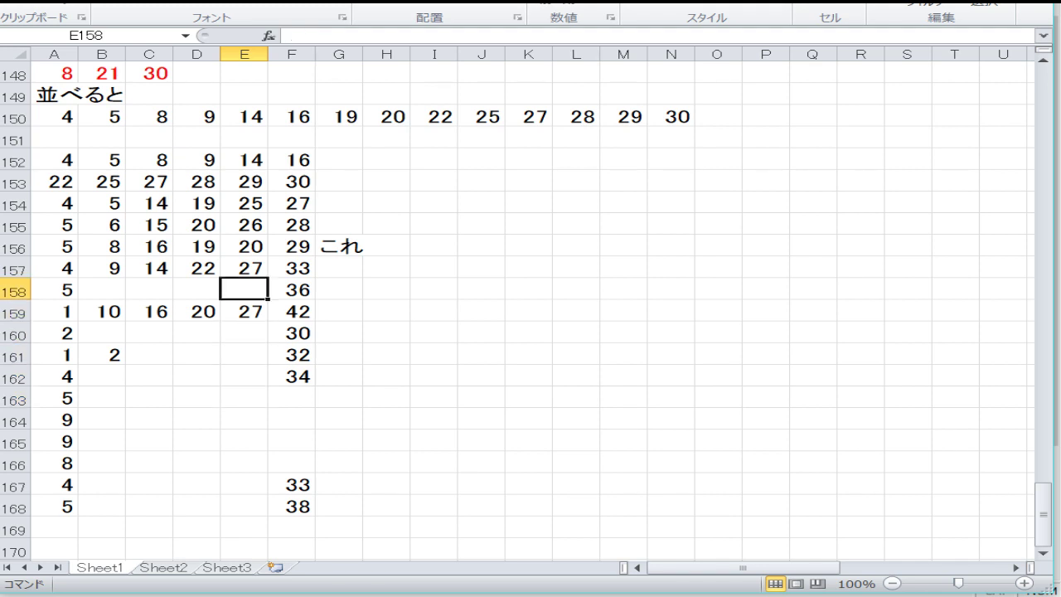
type("28")
key("Left")
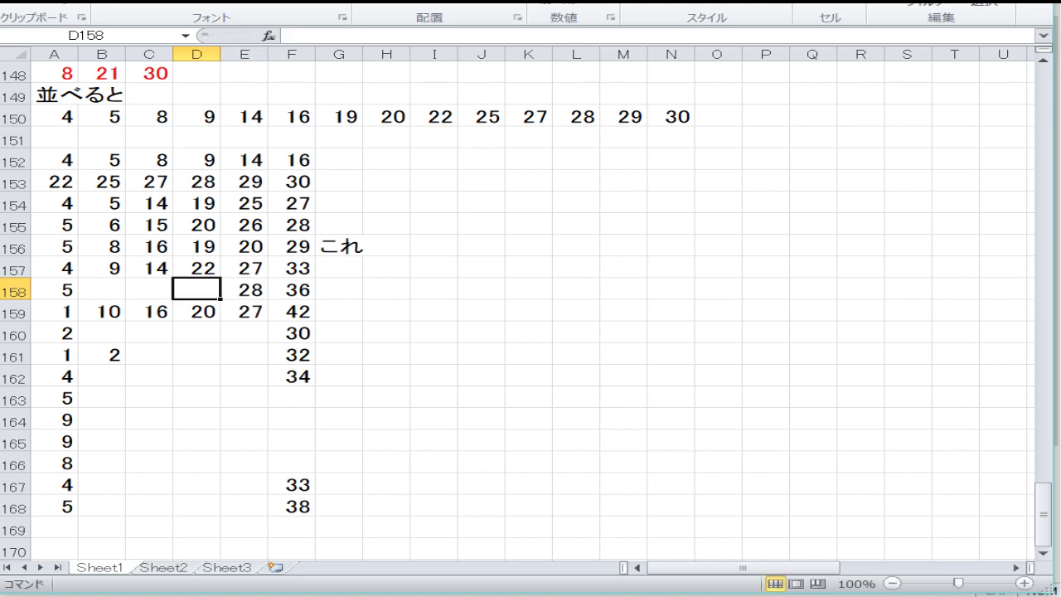
type("27")
key("Right")
key("Right")
key("Left")
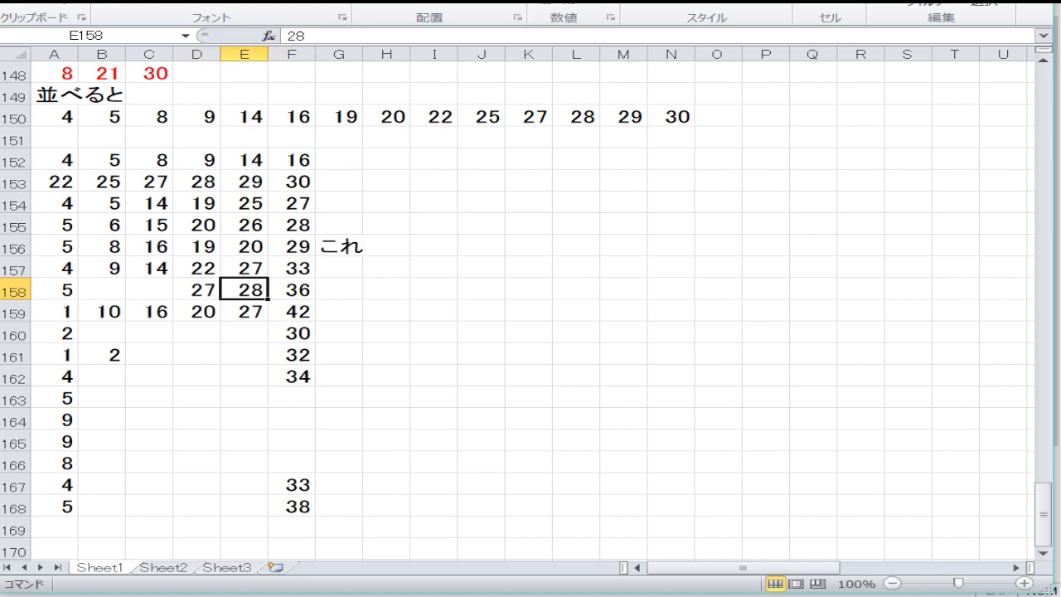
left_click(149, 289)
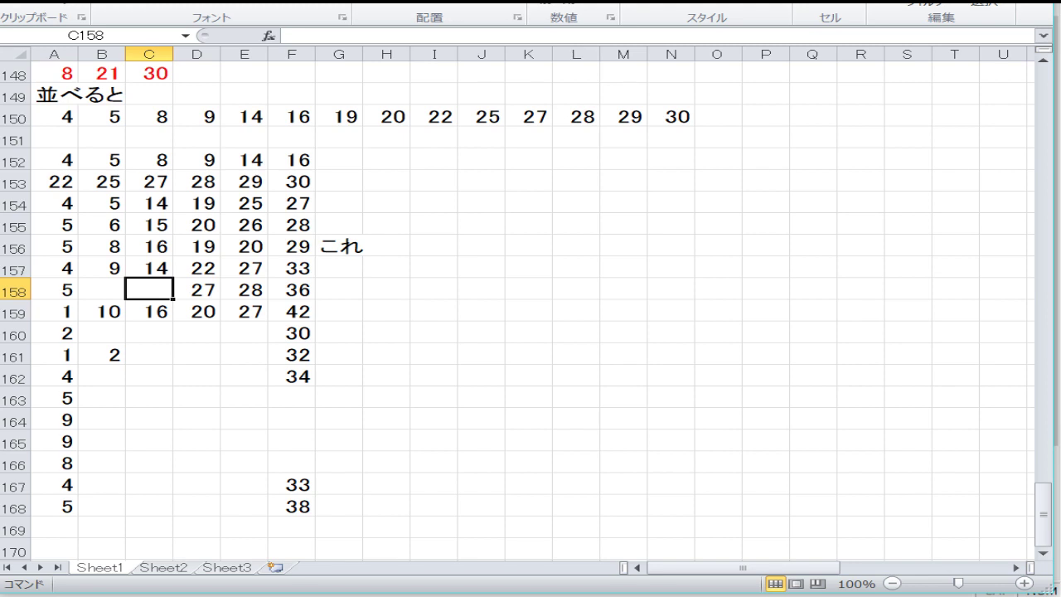
type("19")
key("Left")
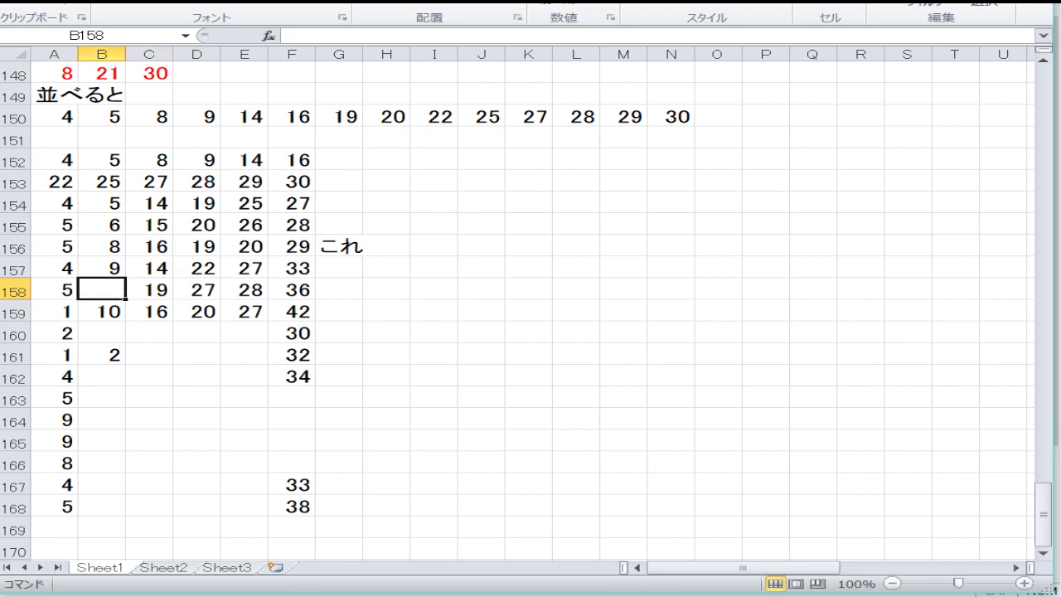
type("8")
Enter the last numbers of four combinations: 43 in F163, 41 in F164, 40 in F165 and 39 in F166
key("Down")
key("Down")
key("Right")
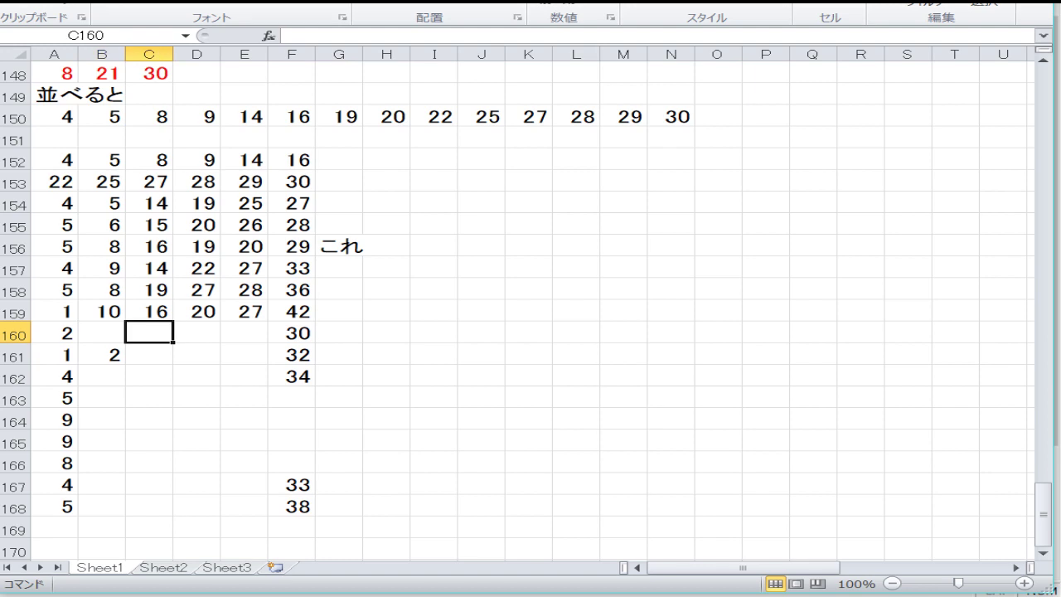
key("Right")
key("Right")
key("Down")
key("Down")
key("Down")
key("Down")
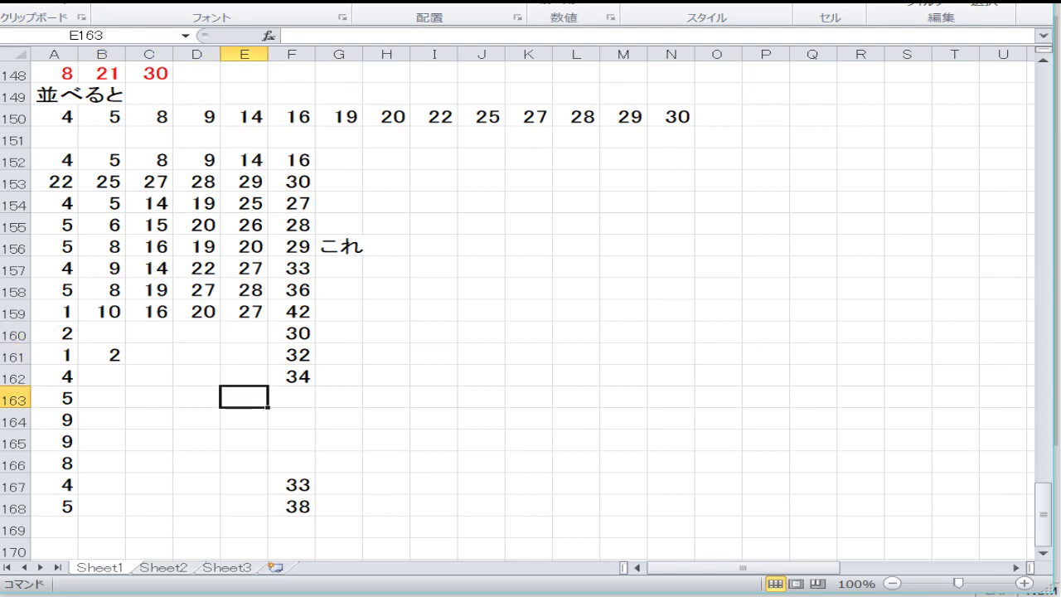
key("Down")
key("Down")
key("Up")
key("Up")
key("Up")
key("Right")
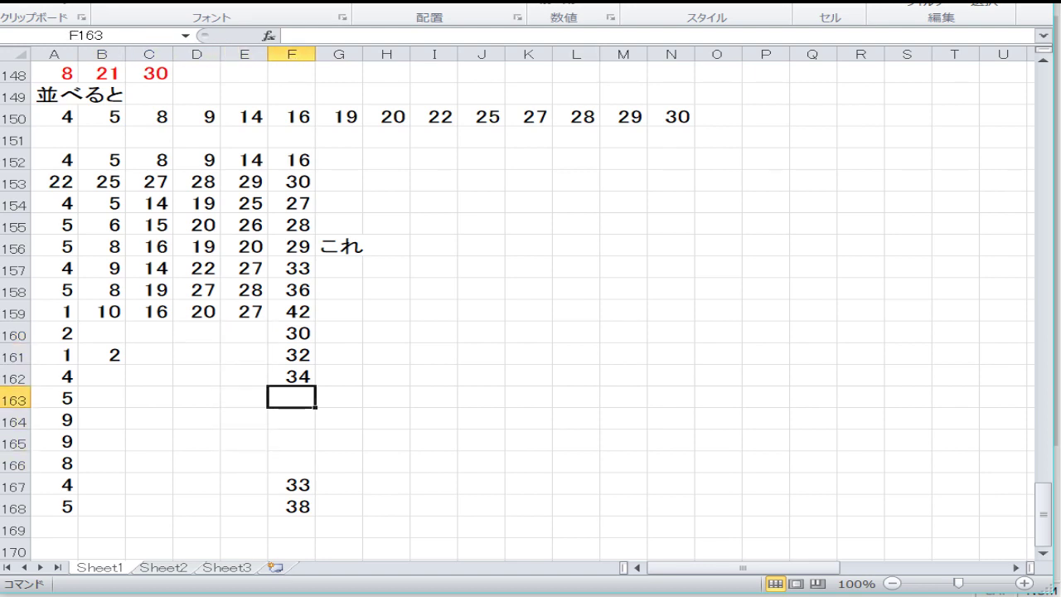
type("43")
key("Return")
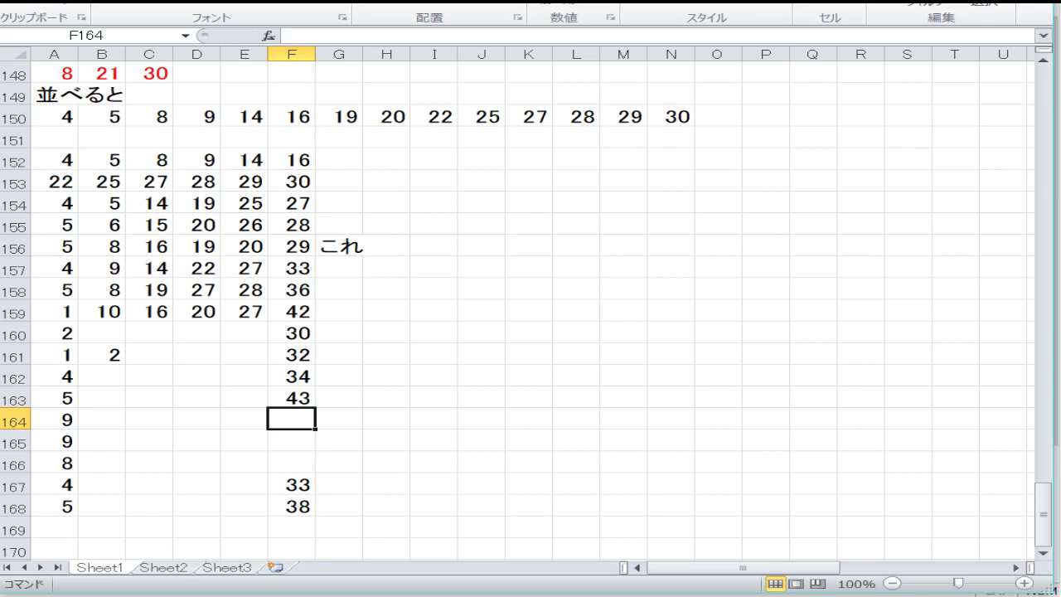
type("41")
key("Return")
type("40")
key("Return")
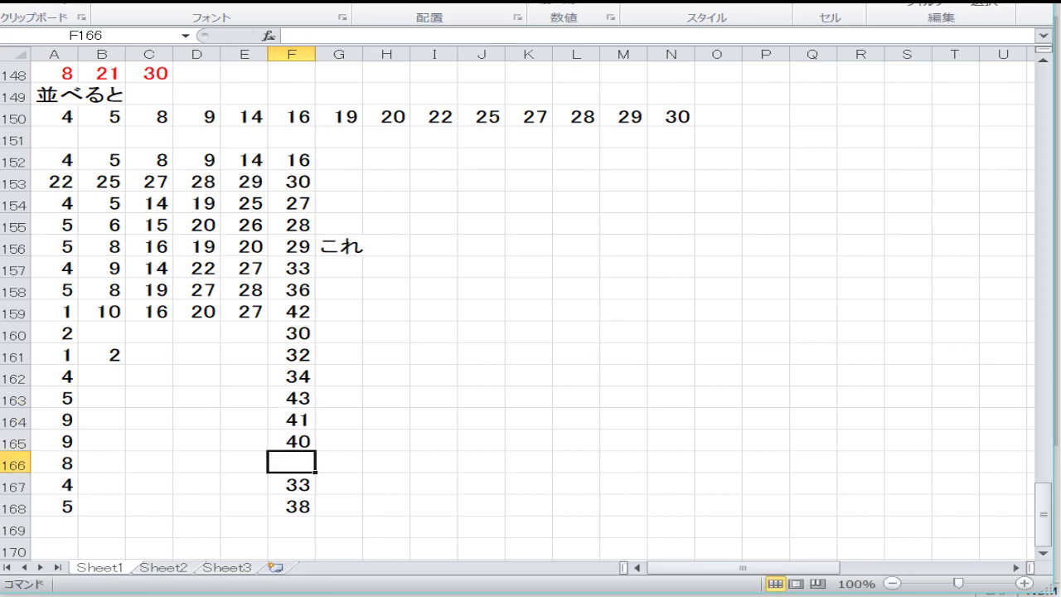
type("39")
key("Up")
key("Up")
key("Up")
key("Up")
key("Up")
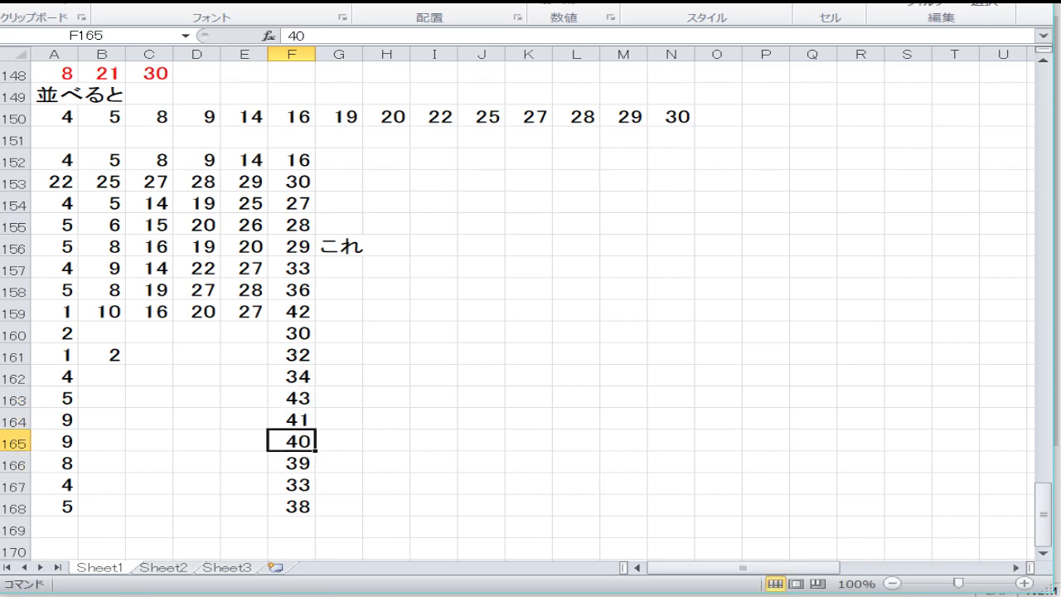
Enter 37 in E166 as the fifth number of the combination in row 166
key("Left")
key("Left")
key("Down")
key("Down")
key("Down")
key("Down")
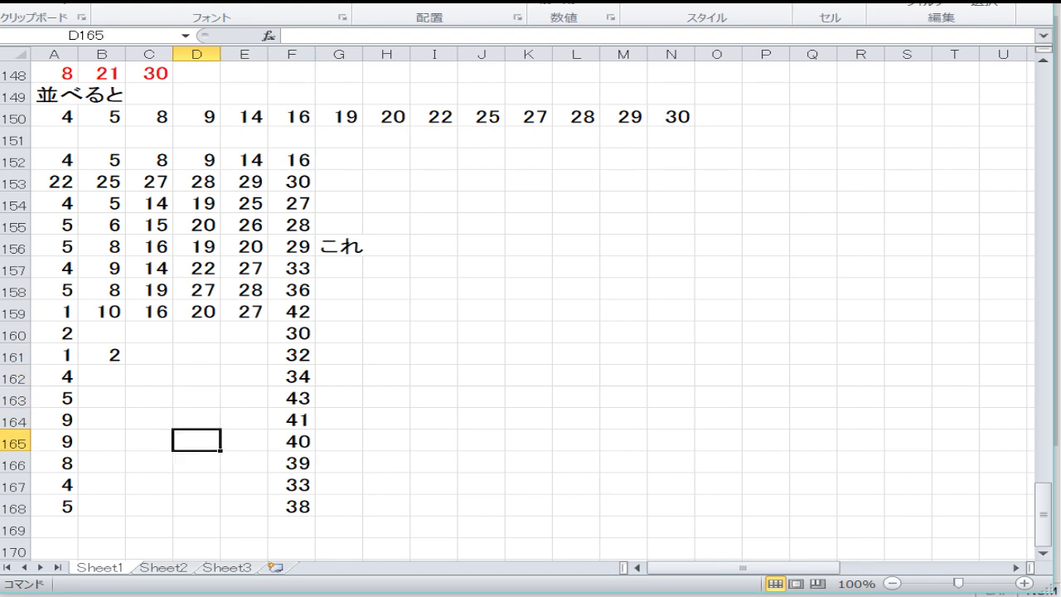
key("Down")
key("Right")
type("37")
key("Return")
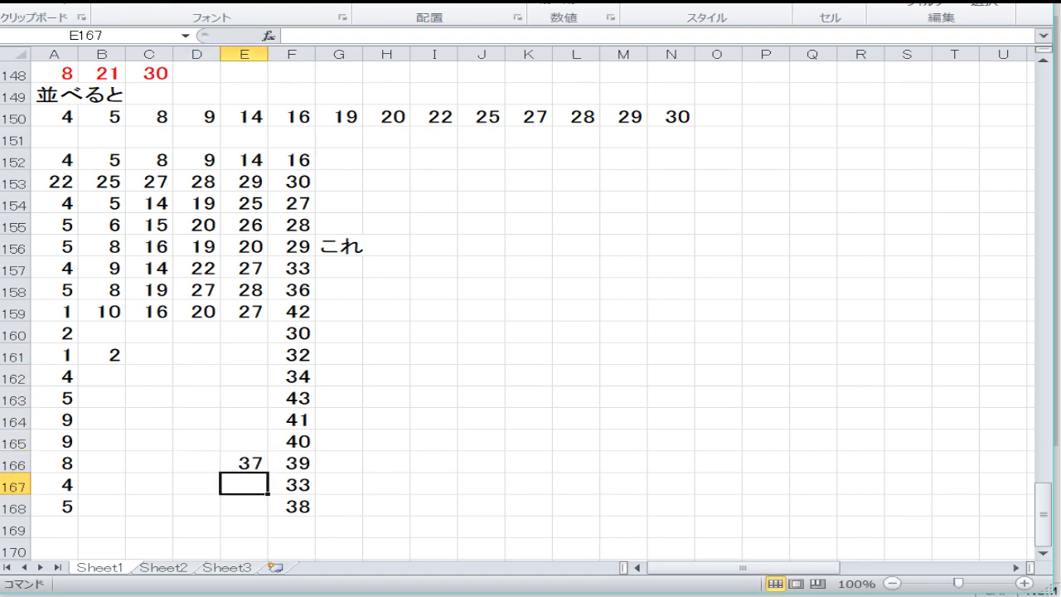
Complete the combination in row 167 with 8, 16, 27 and 28 in B167 to E167
type("28")
key("Left")
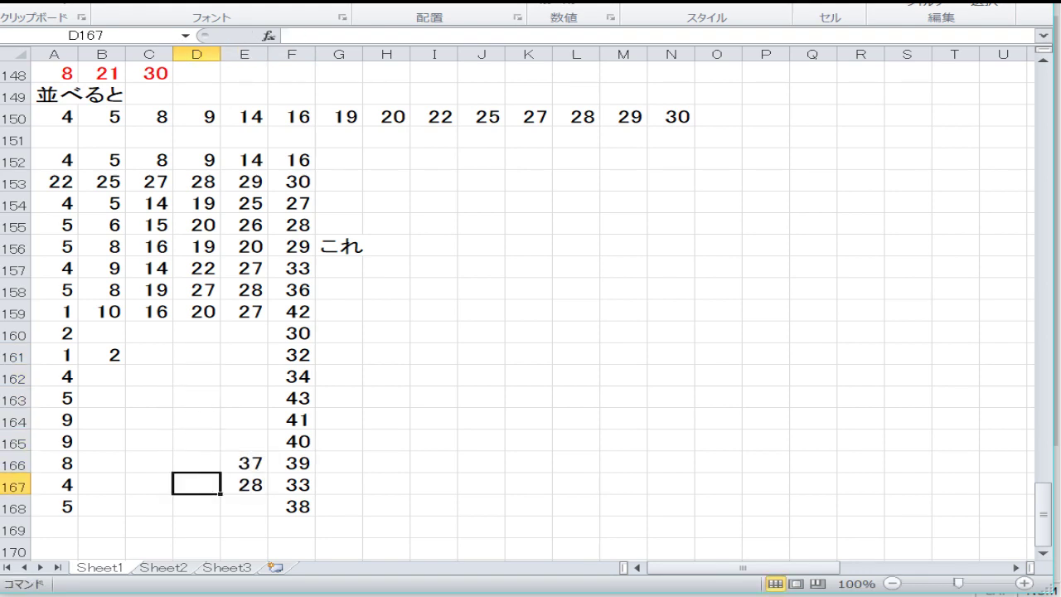
type("27")
key("Left")
type("16")
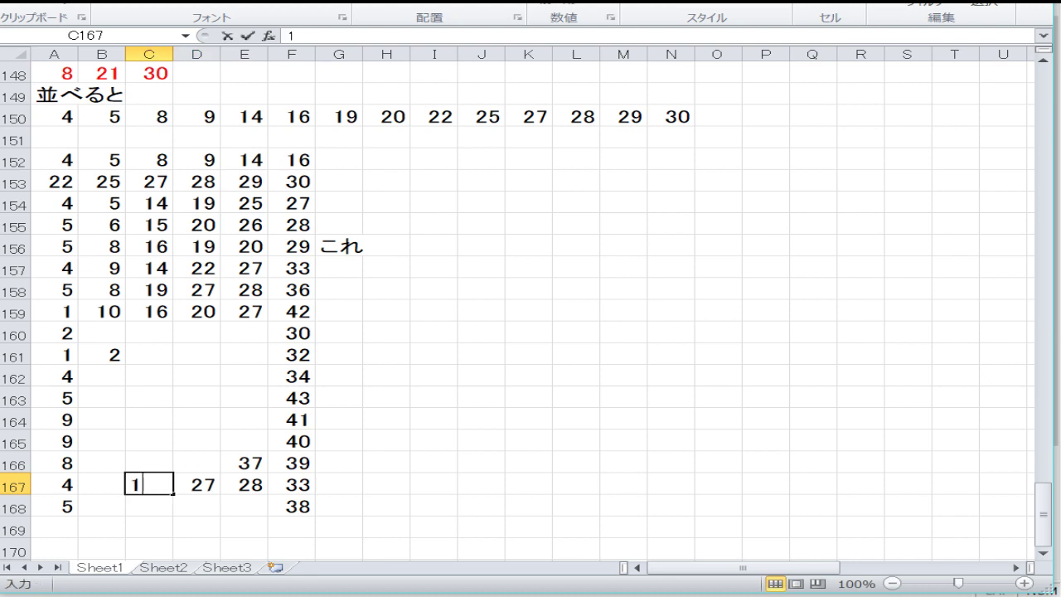
key("Left")
type("8")
key("Return")
key("Right")
key("Right")
key("Right")
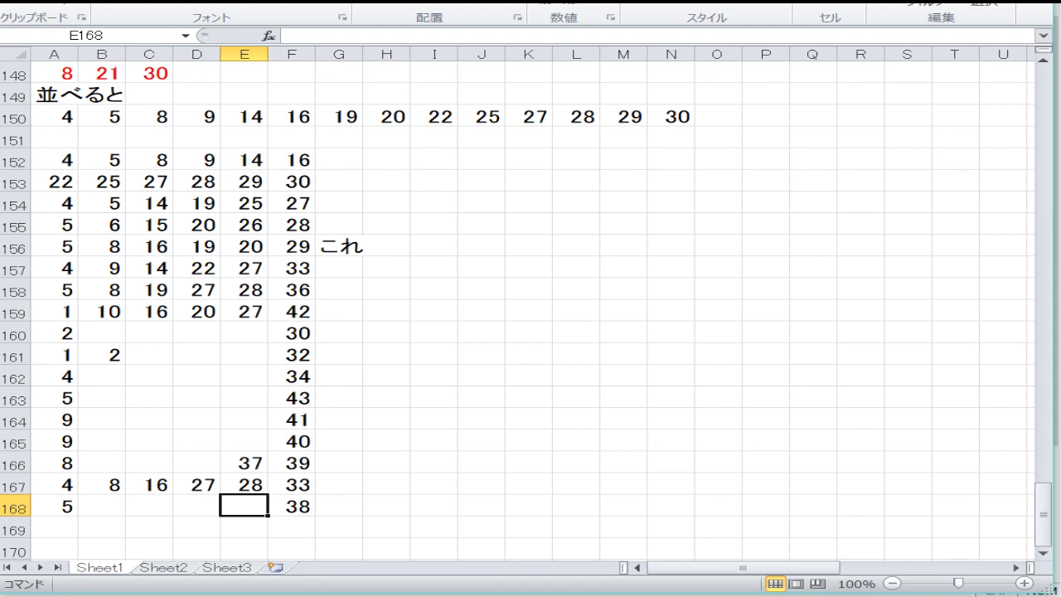
key("Up")
key("Up")
key("Up")
key("Up")
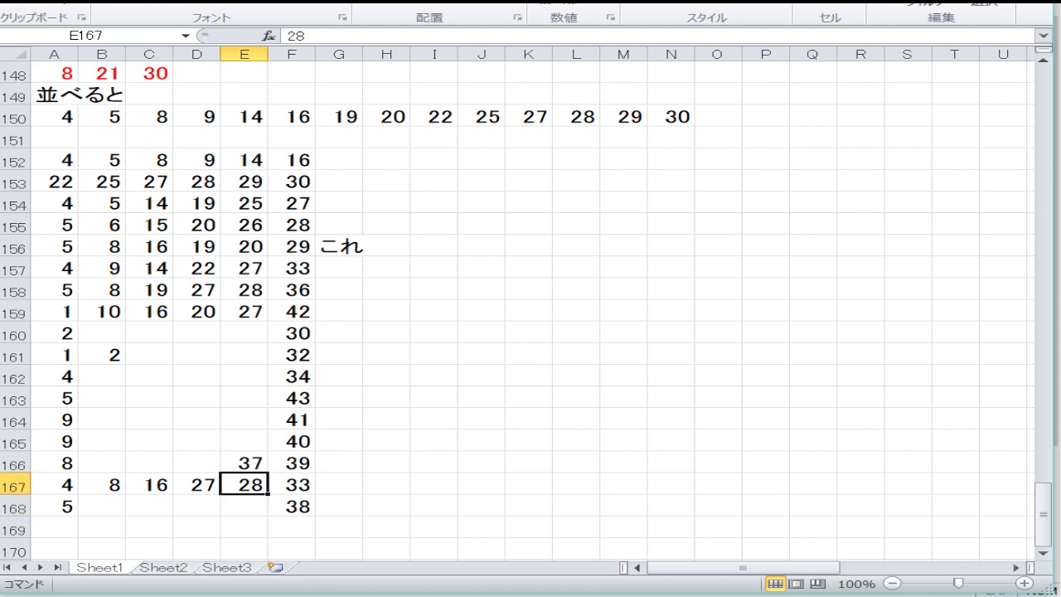
key("Down")
key("Down")
key("Down")
key("Down")
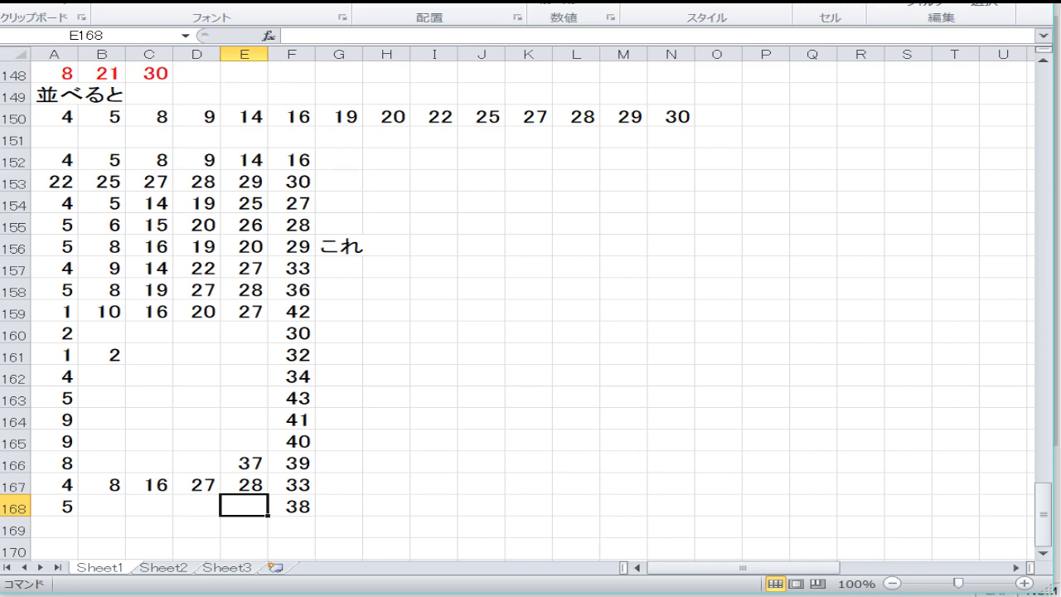
key("Left")
key("Left")
key("Left")
Complete the combination in row 168 with 10, 14, 20 and 25 in B168 to E168
type("10")
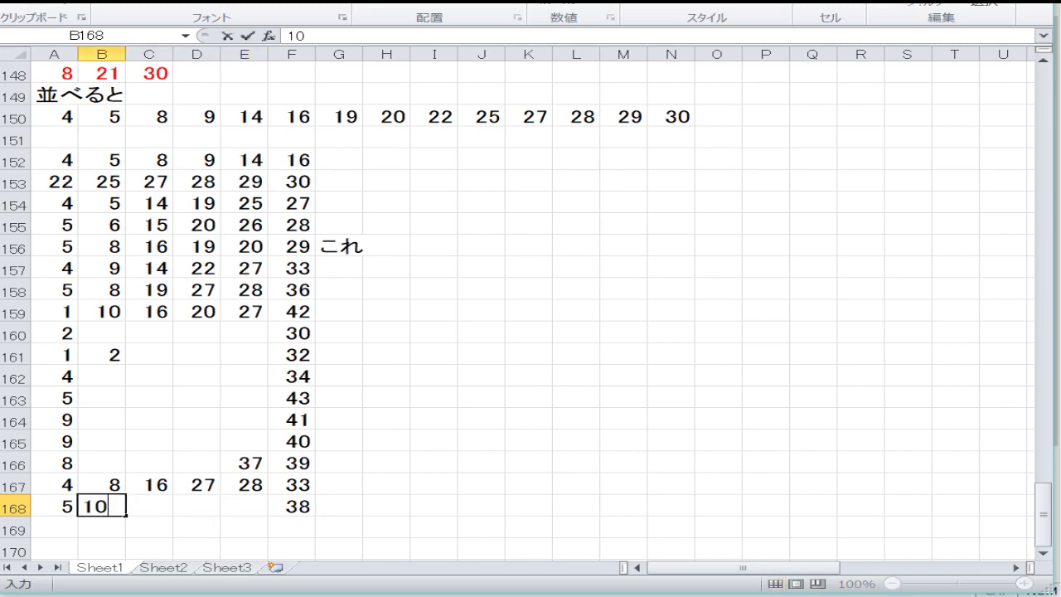
key("Right")
type("14")
key("Right")
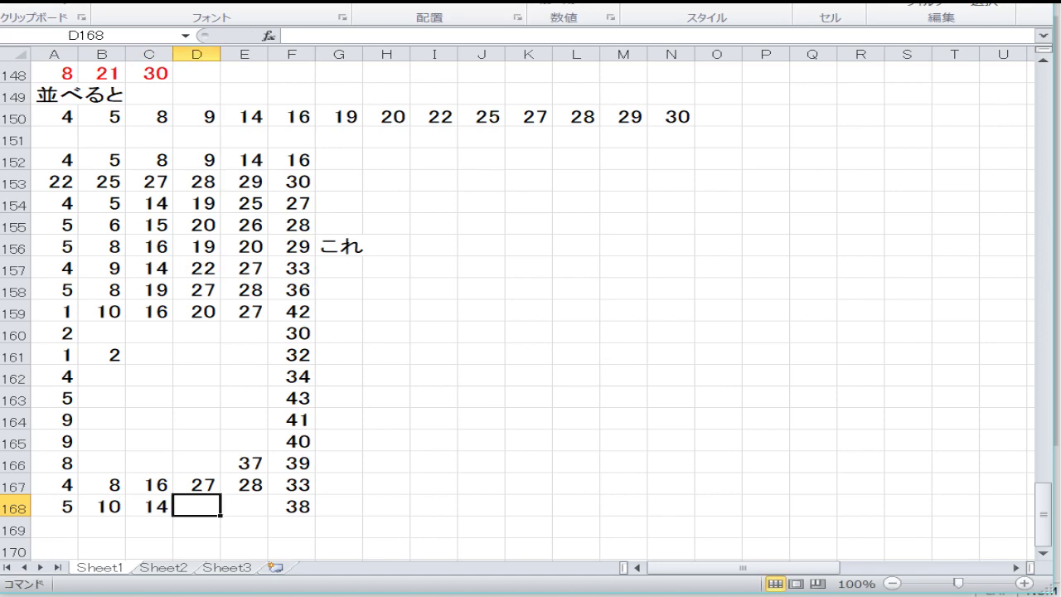
type("20")
key("Right")
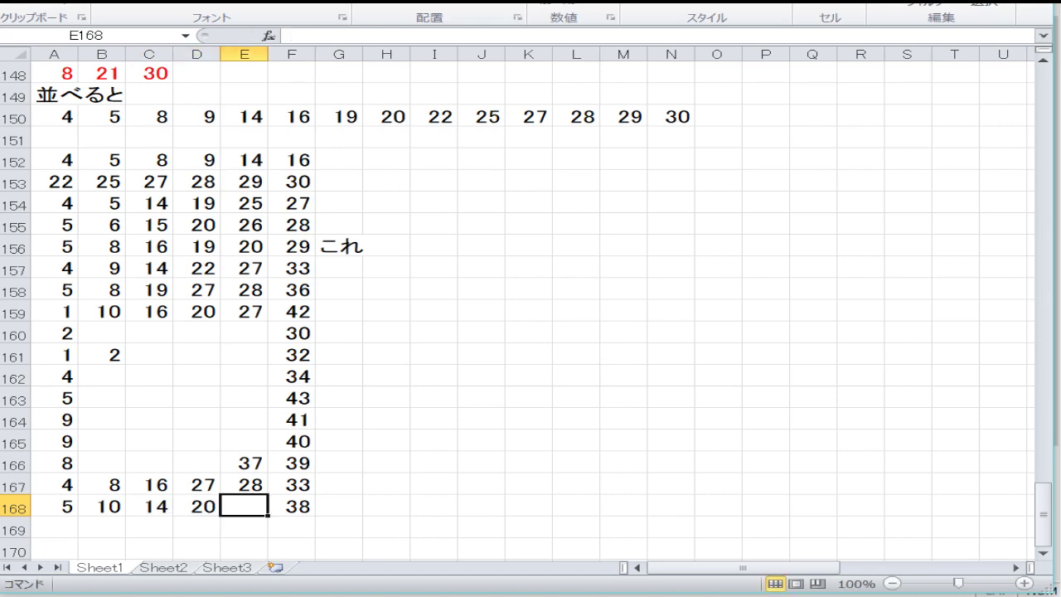
type("25")
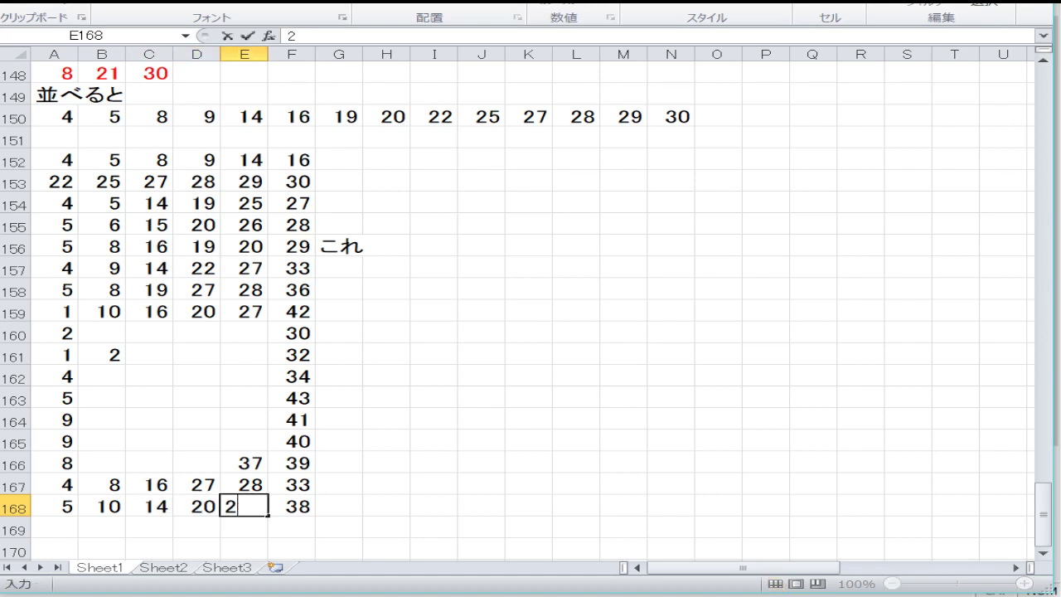
key("Return")
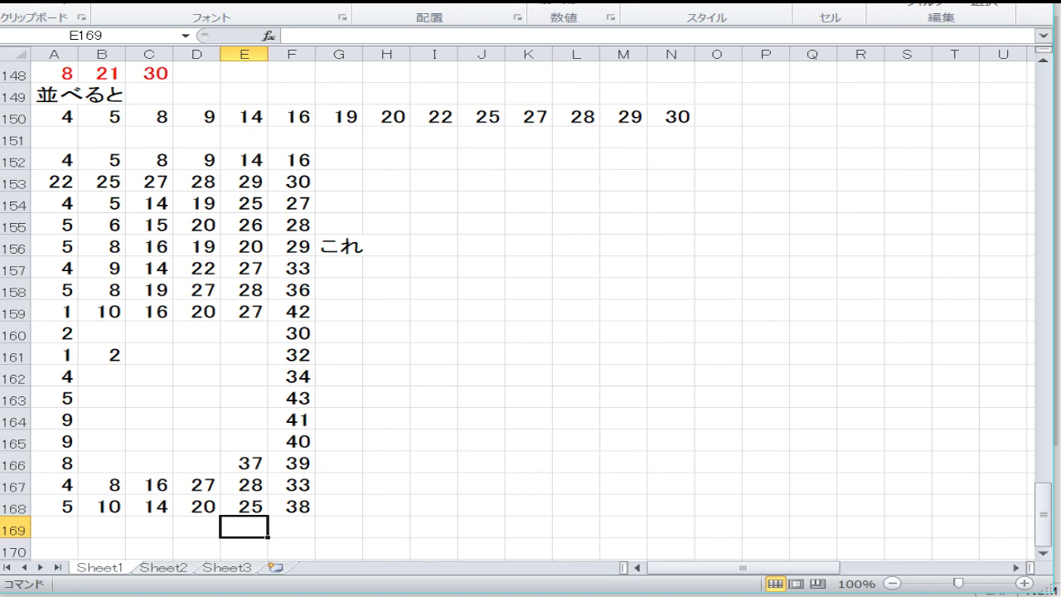
Mark the combination in row 168 with the note これ in G168
key("Up")
key("Right")
key("Right")
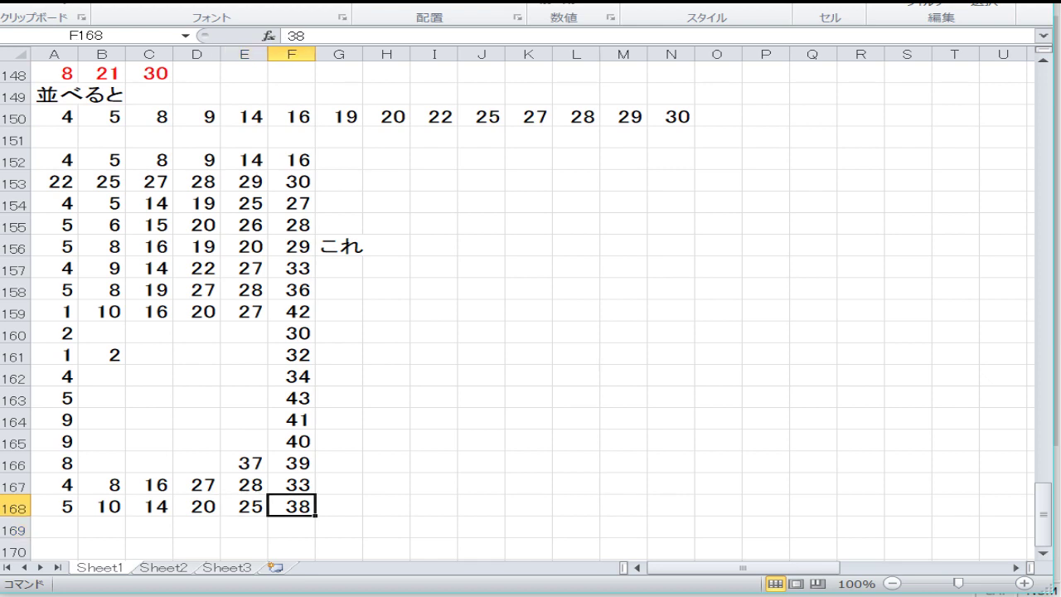
type("kore")
key("BackSpace")
key("BackSpace")
key("BackSpace")
key("BackSpace")
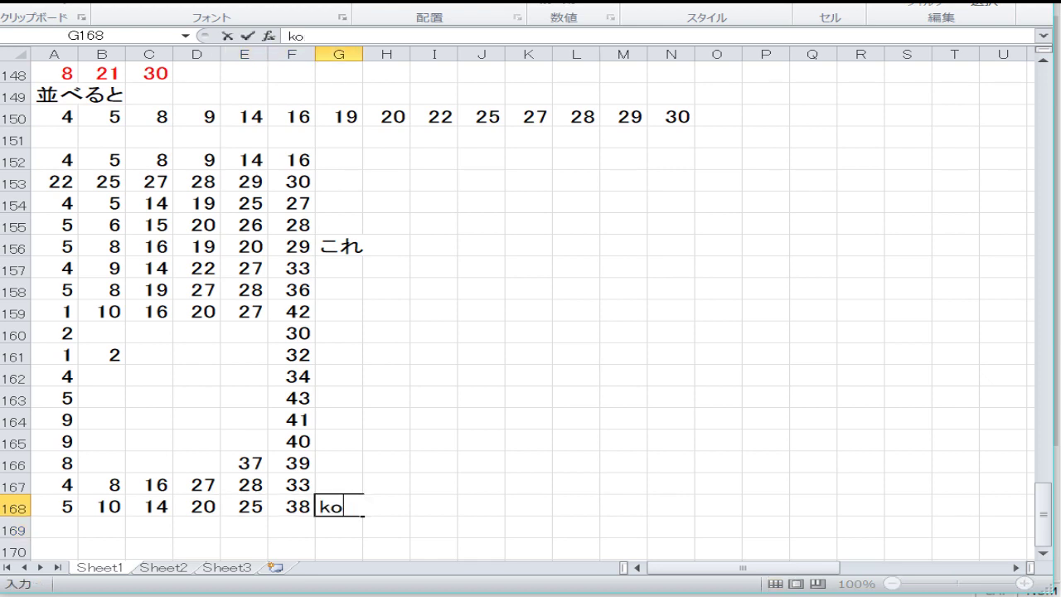
key("Zenkaku_Hankaku")
type("kore")
key("Return")
key("Return")
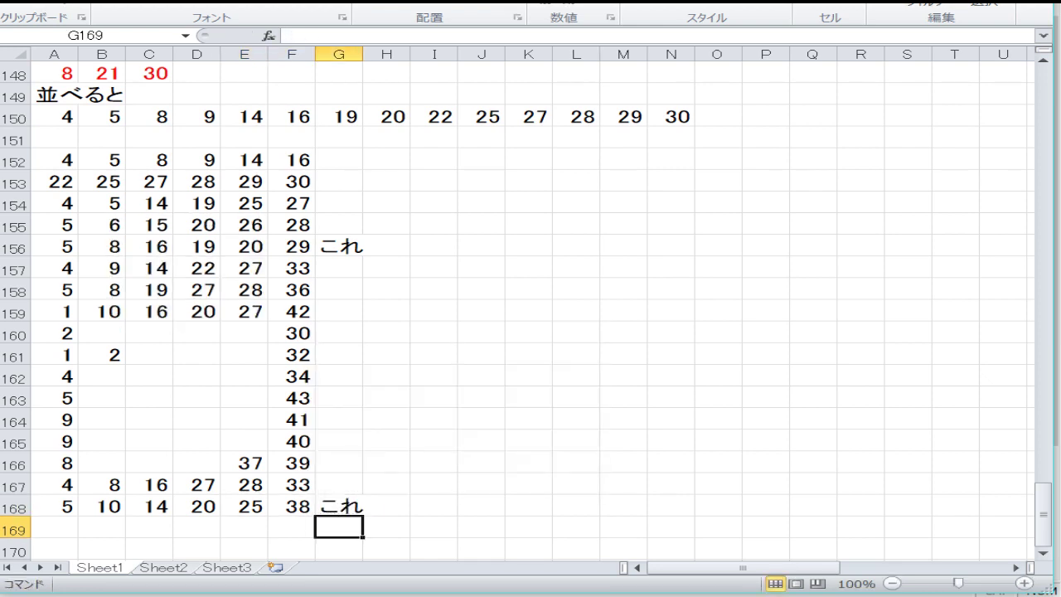
Complete the combination in row 160 with 9, 16, 20 and 28 in B160 to E160
key("Up")
key("Up")
key("Up")
key("Up")
key("Up")
key("Up")
key("Up")
key("Up")
key("Up")
key("Up")
key("Up")
key("Left")
key("Left")
key("Left")
key("Left")
key("Zenkaku_Hankaku")
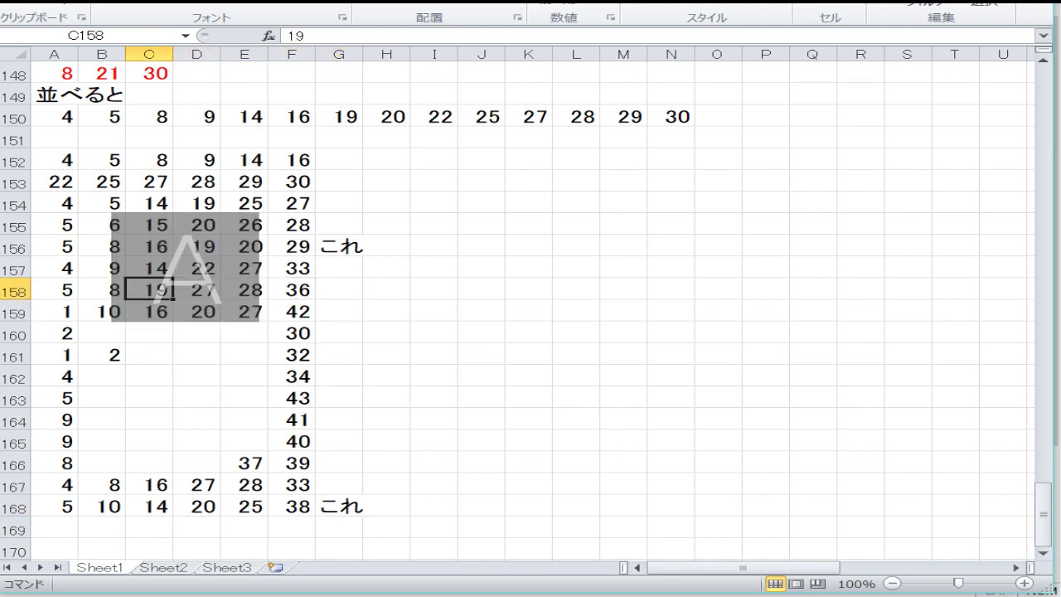
key("Left")
key("Down")
key("Down")
type("9")
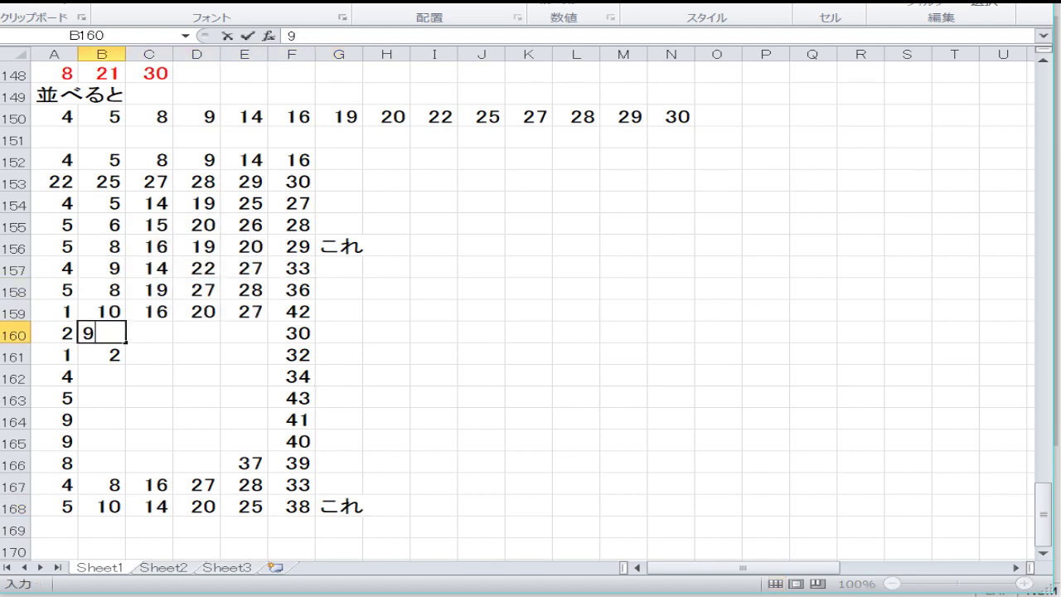
key("Right")
type("16")
key("Right")
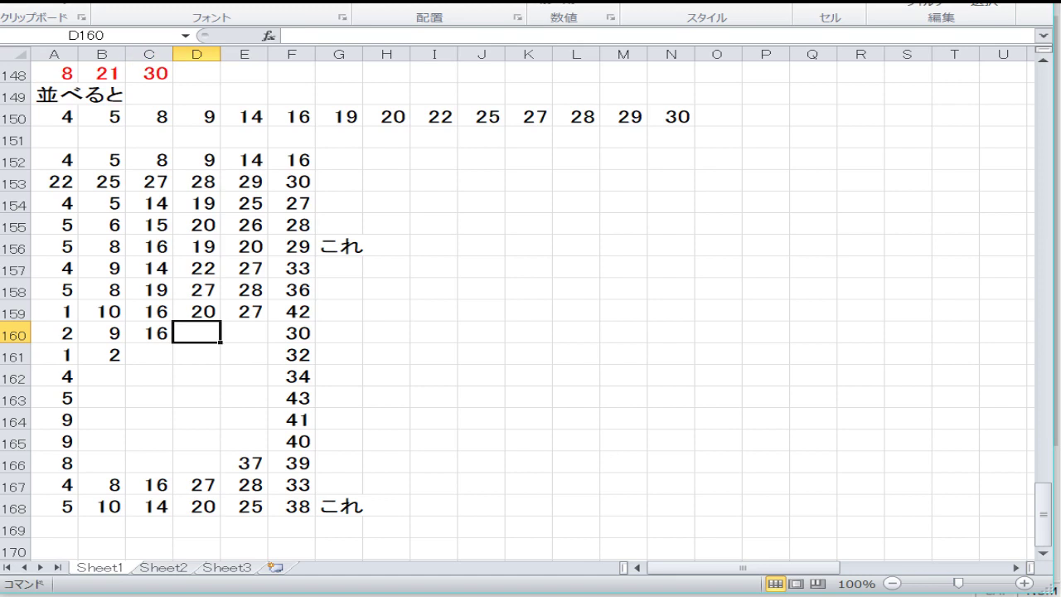
type("20")
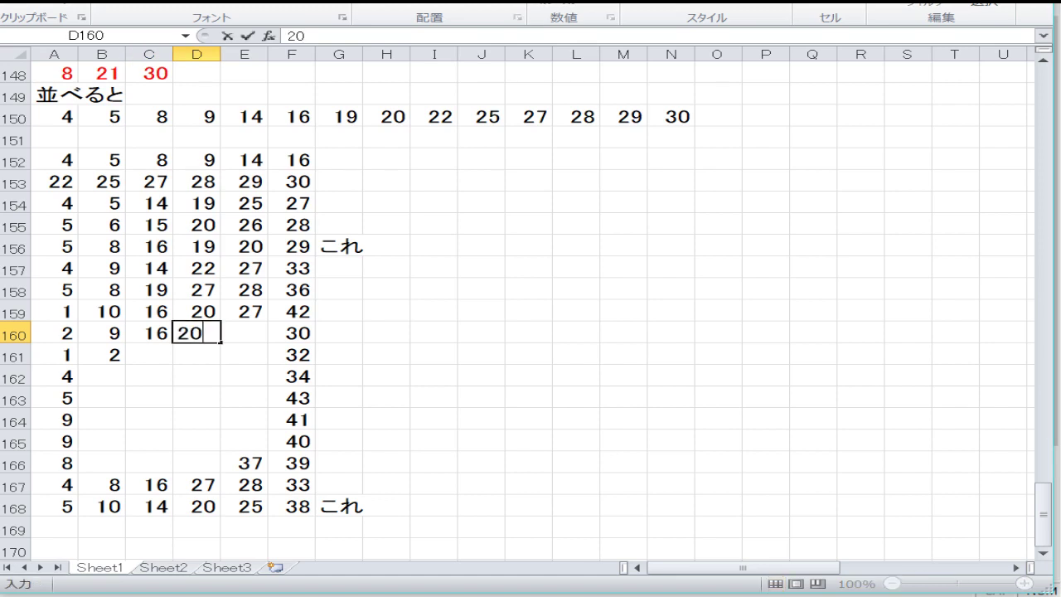
key("Right")
type("28")
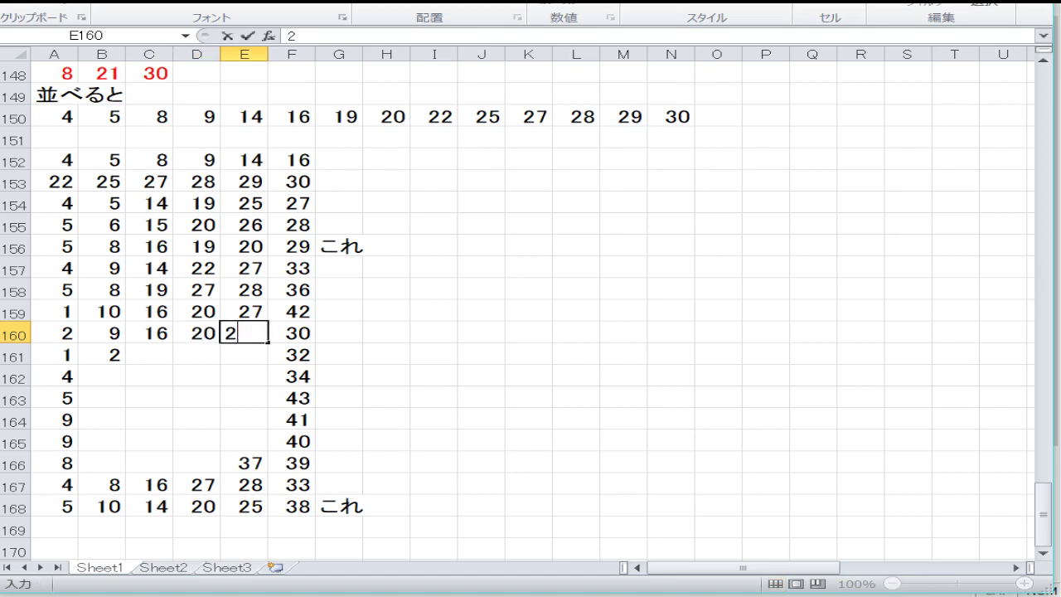
key("Return")
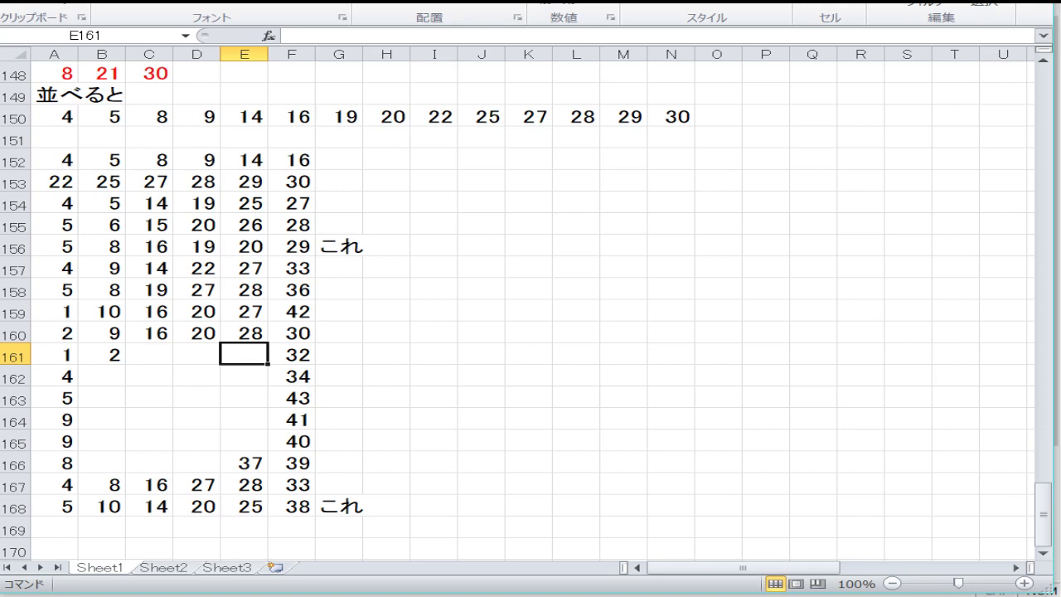
Go over the numbers in row 160 and mark the combination with the note チェック in G160
key("Up")
key("Left")
key("Home")
key("Right")
key("ctrl+Right")
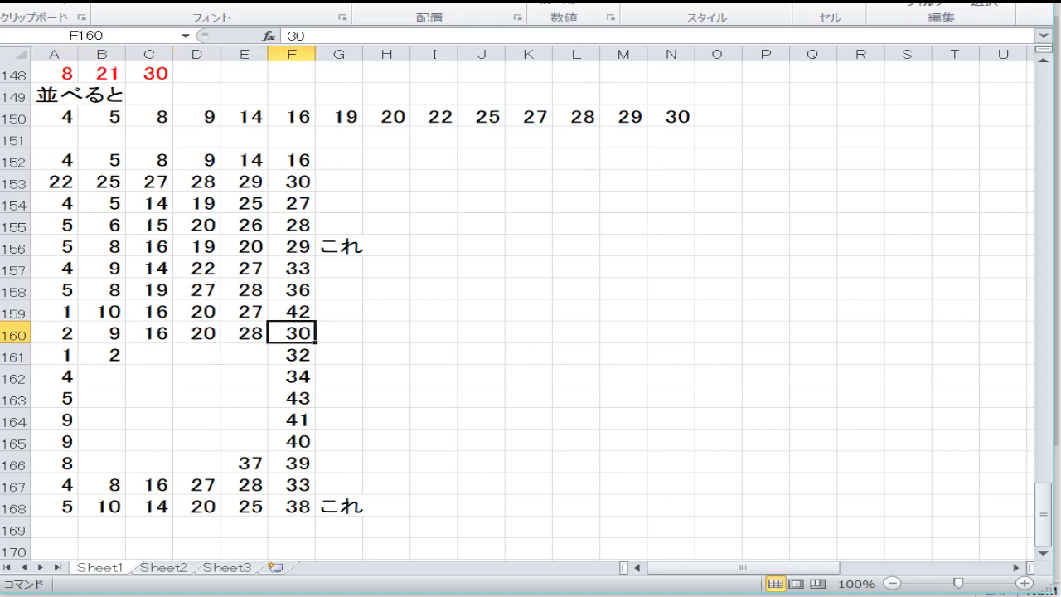
key("Left")
key("Left")
key("Left")
key("Left")
key("Left")
key("Right")
key("Right")
key("Right")
key("Right")
key("Right")
key("Right")
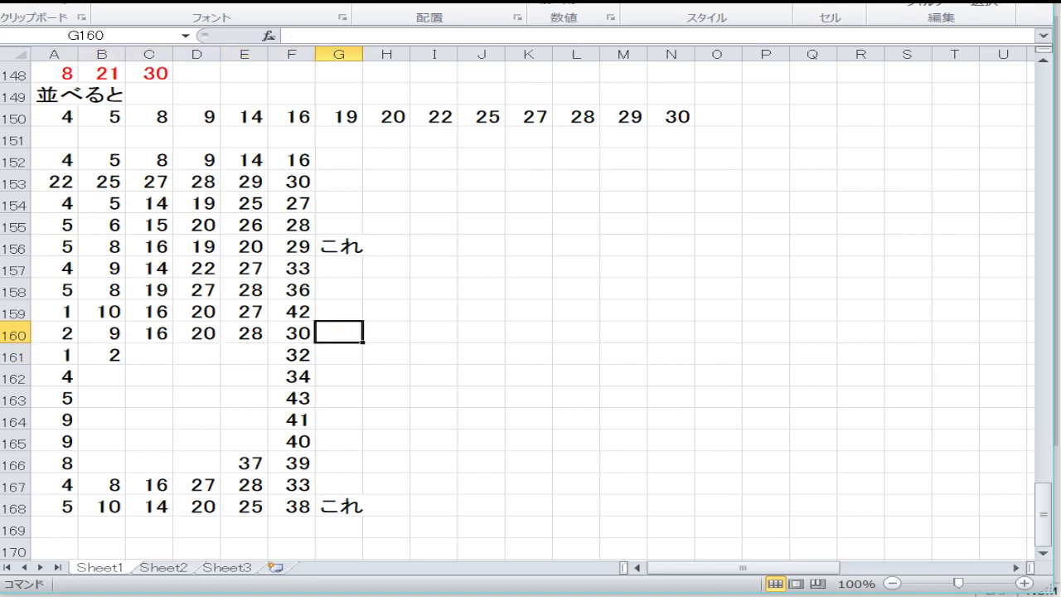
key("Zenkaku_Hankaku")
type("chekk")
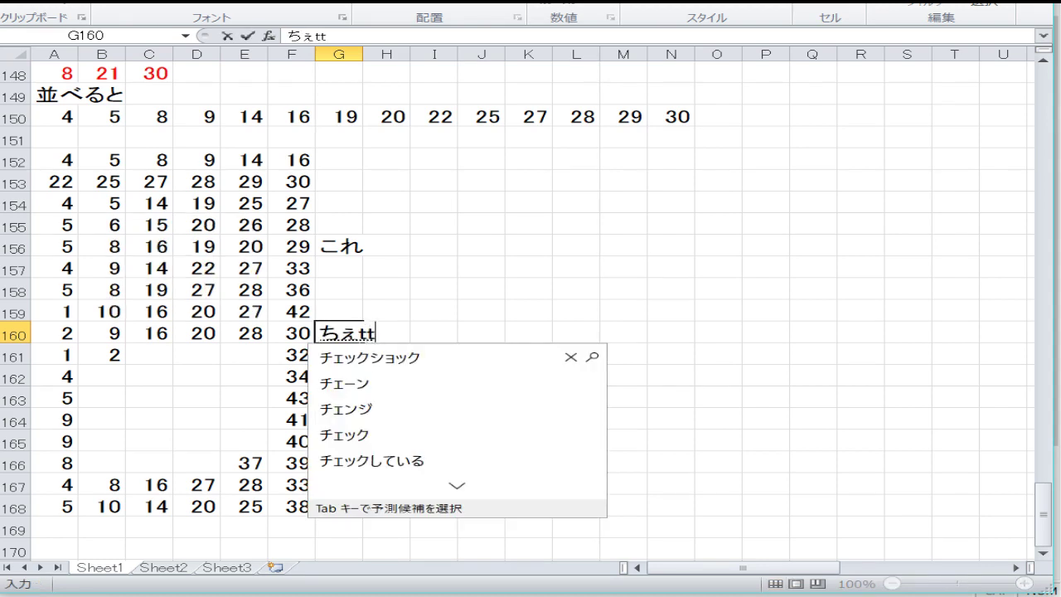
type("u")
key("space")
key("Return")
key("Return")
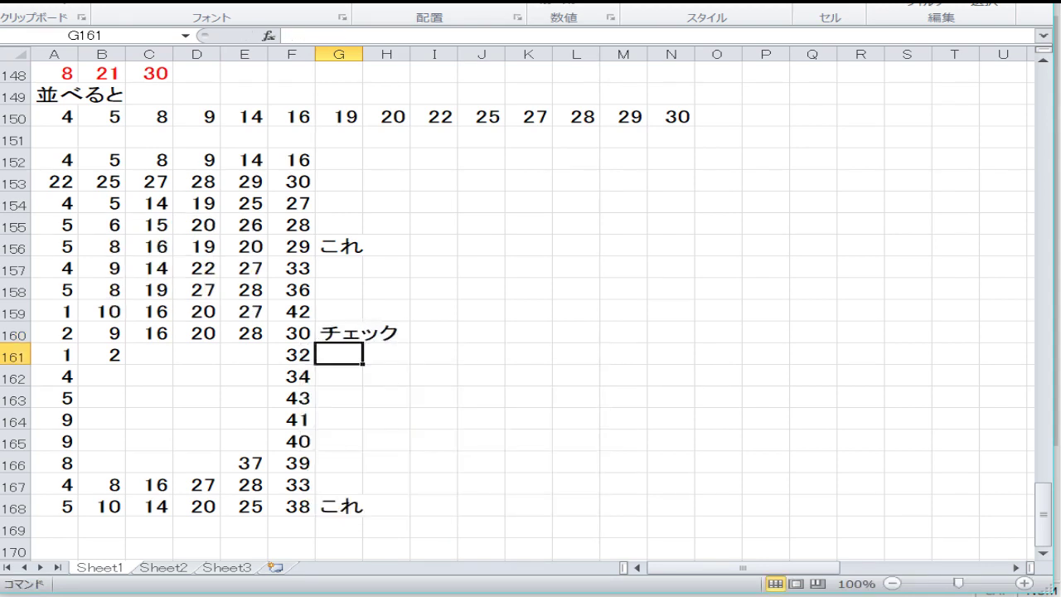
Complete the combination in row 161 with 19, 22 and 25 in C161 to E161
key("Zenkaku_Hankaku")
key("Left")
key("Left")
key("Left")
key("Left")
key("Left")
key("Right")
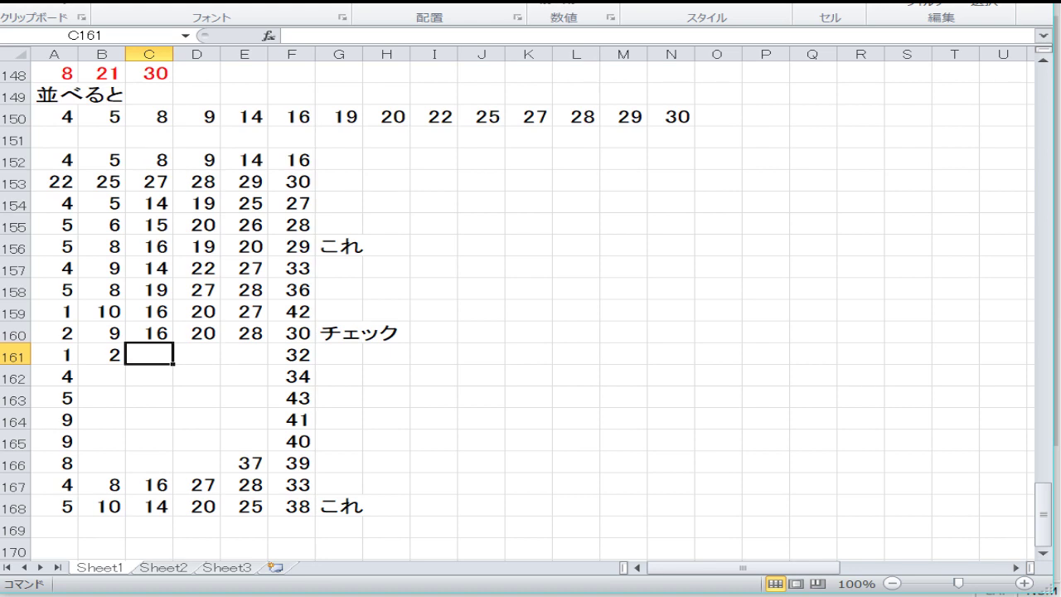
type("19")
key("Tab")
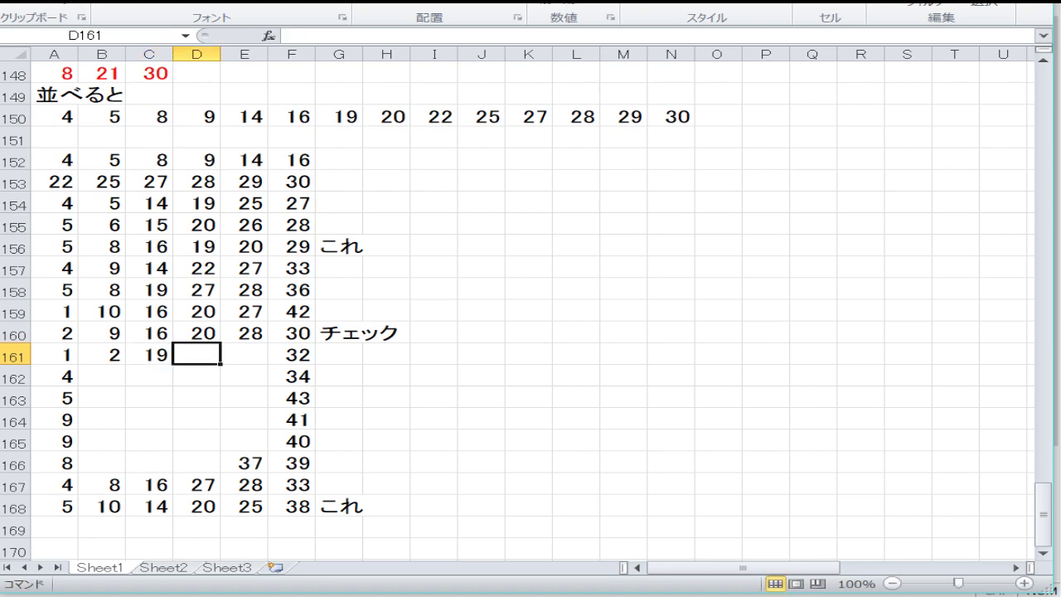
type("22")
key("Tab")
type("25")
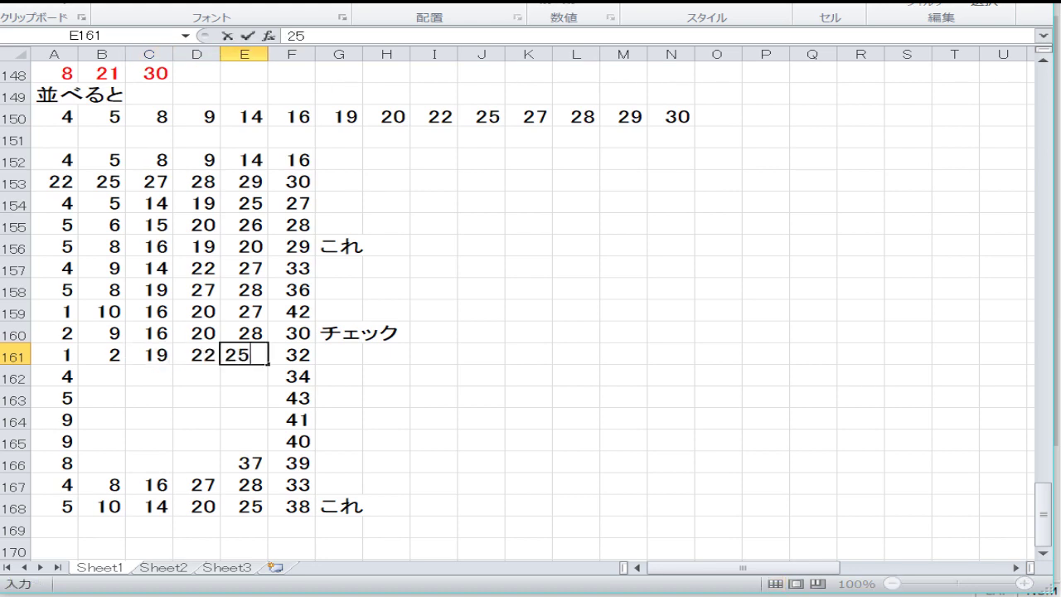
key("Down")
Complete the combination in row 162 with 8, 20, 22 and 29 in B162 to E162
key("Left")
key("Left")
key("Left")
key("Down")
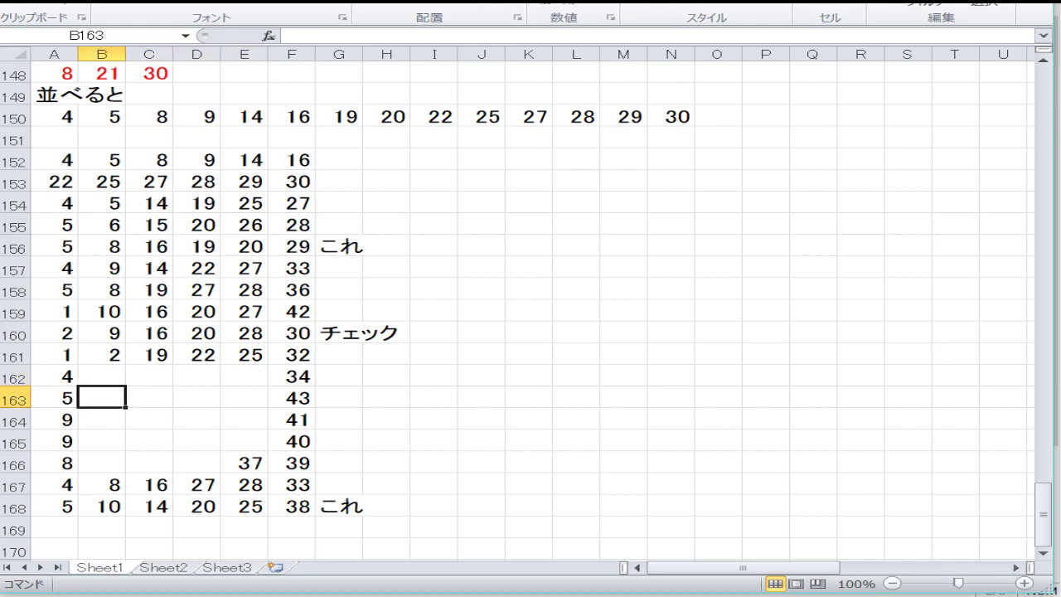
key("ctrl+Down")
key("Up")
key("Up")
key("Up")
key("Up")
key("Up")
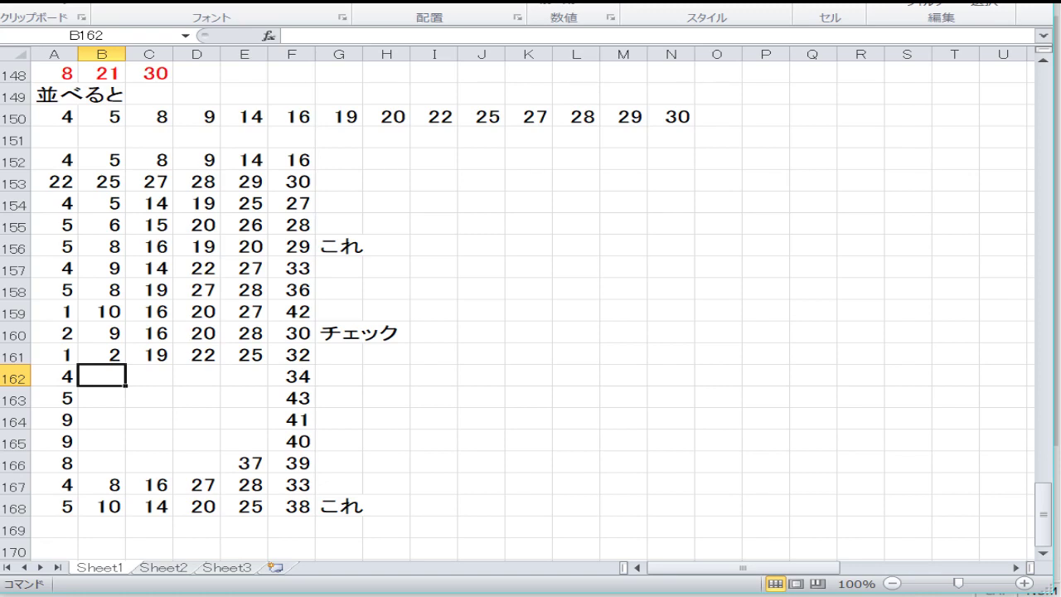
type("8")
key("Tab")
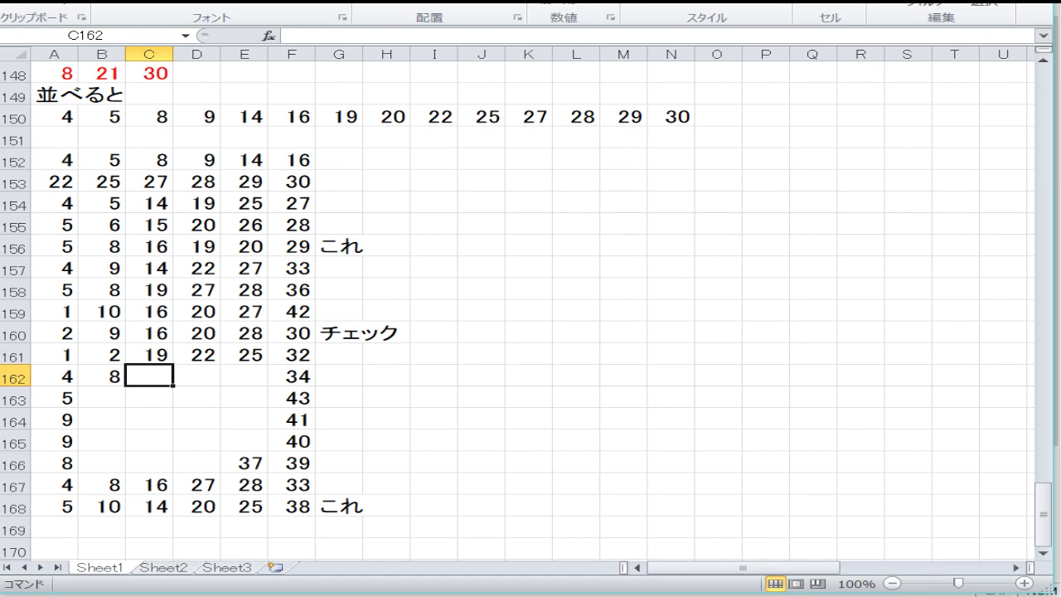
type("16")
key("BackSpace")
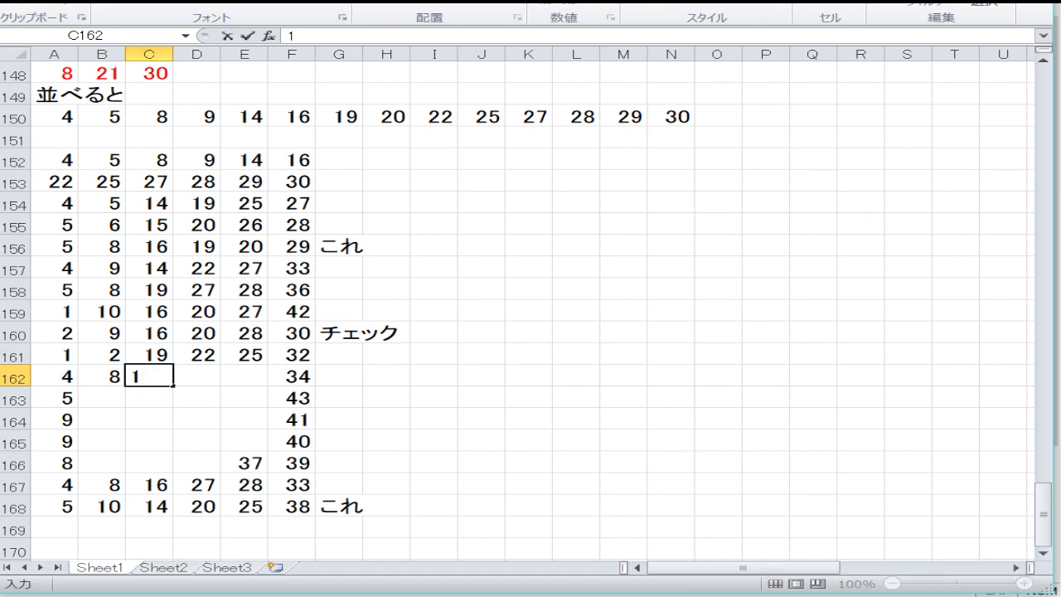
key("BackSpace")
type("20")
key("Tab")
type("22")
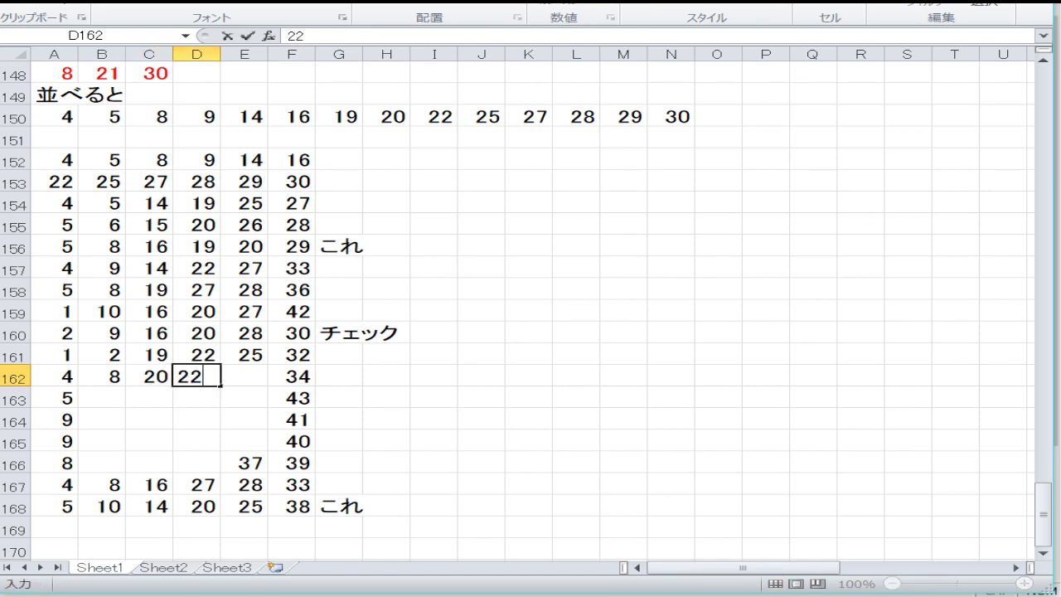
key("Tab")
type("9")
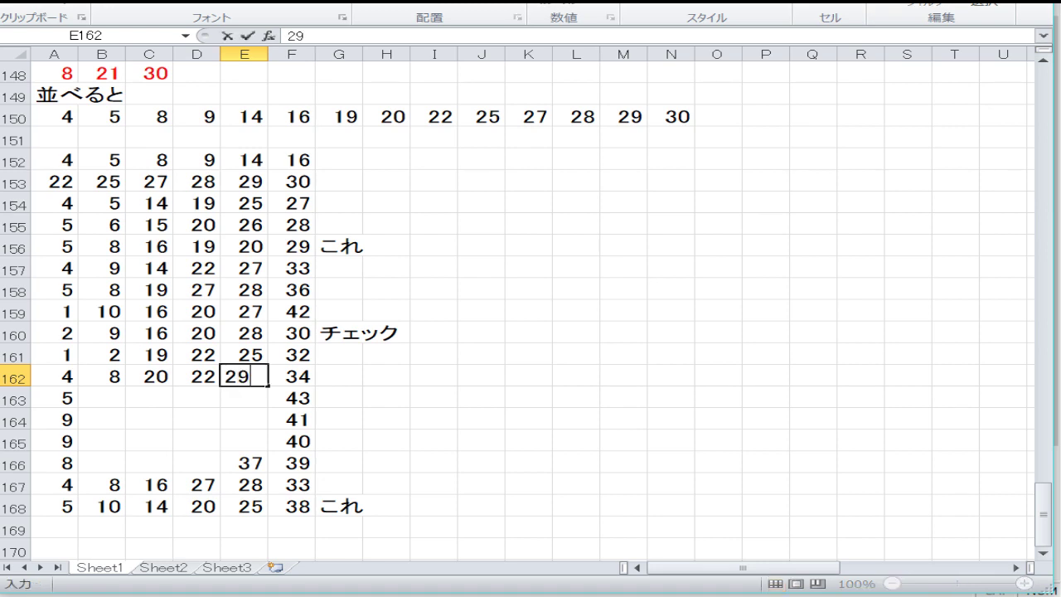
key("Return")
key("Left")
key("Left")
key("Left")
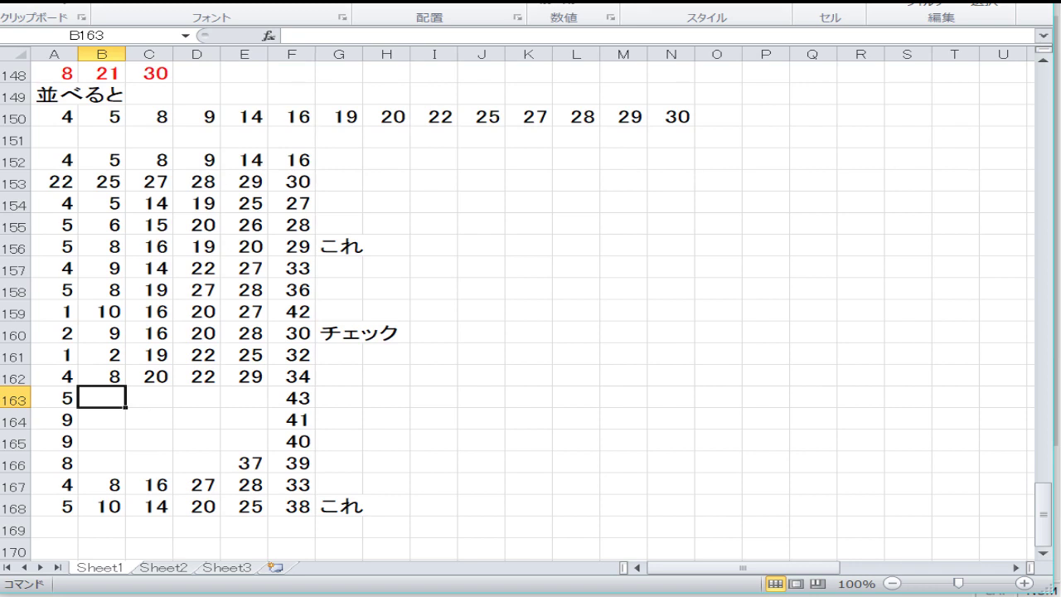
Enter 11 in B163 as the second number of the row 163 combination
type("11")
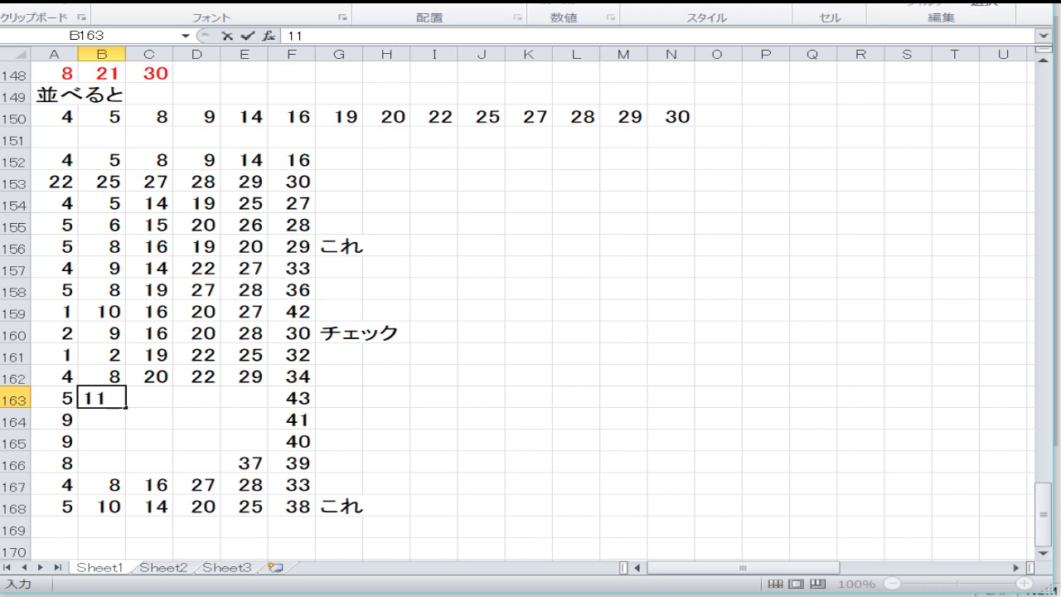
key("Right")
key("Down")
key("Up")
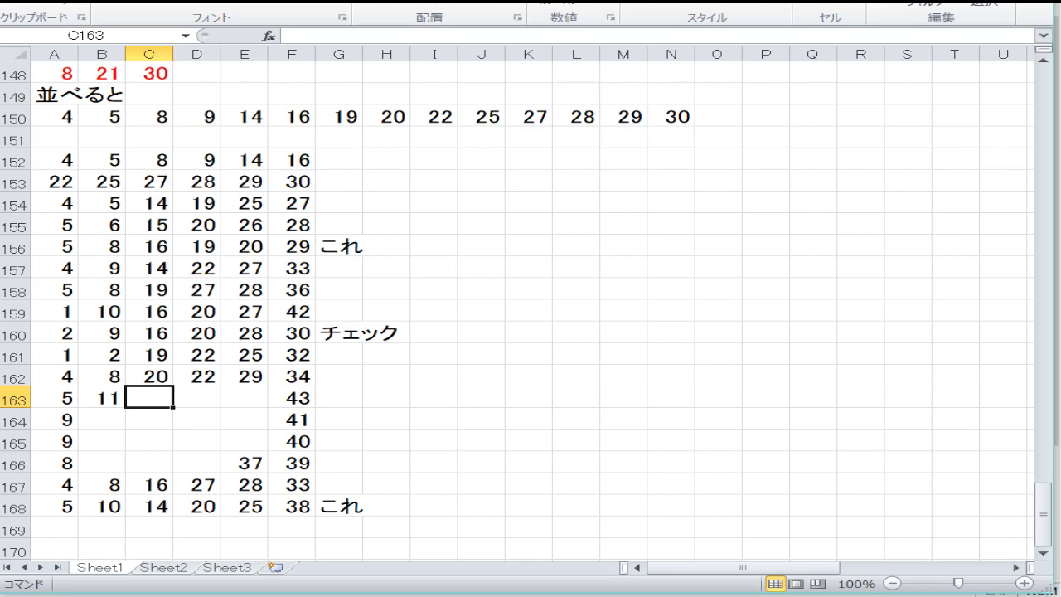
Insert a cell at I150, shifting the existing cells right, and enter the missing candidate number 21 there
key("Up")
key("Up")
key("Up")
key("Up")
key("Up")
key("Up")
key("Up")
key("Up")
key("Up")
key("Up")
key("Up")
key("Up")
key("Up")
key("Up")
key("Up")
key("Up")
key("Up")
key("Up")
key("Up")
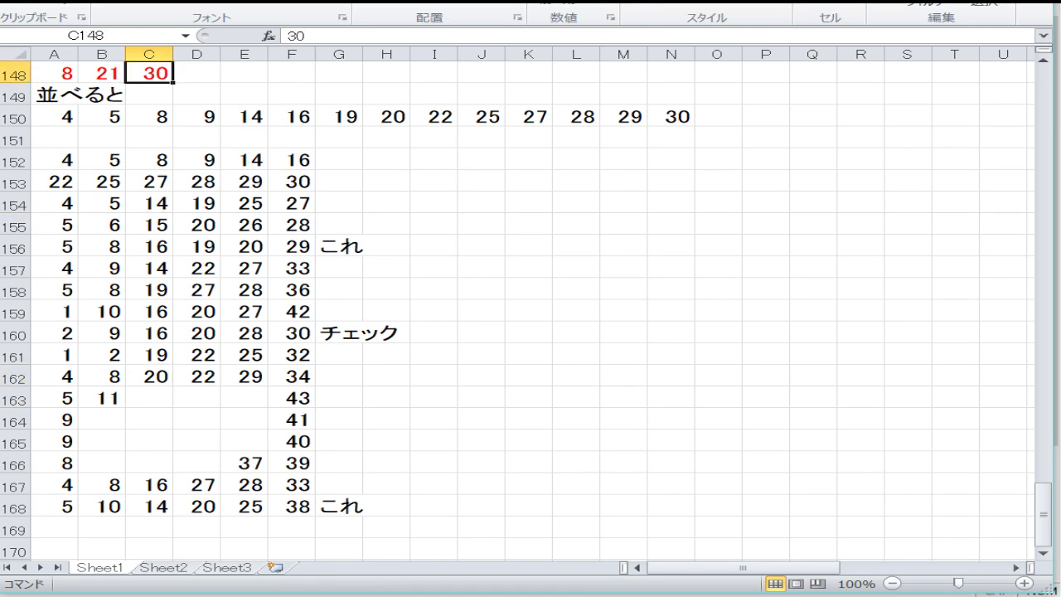
key("Down")
key("Down")
key("Down")
key("Down")
key("Down")
key("Right")
key("Right")
key("Right")
key("Right")
key("Right")
key("Right")
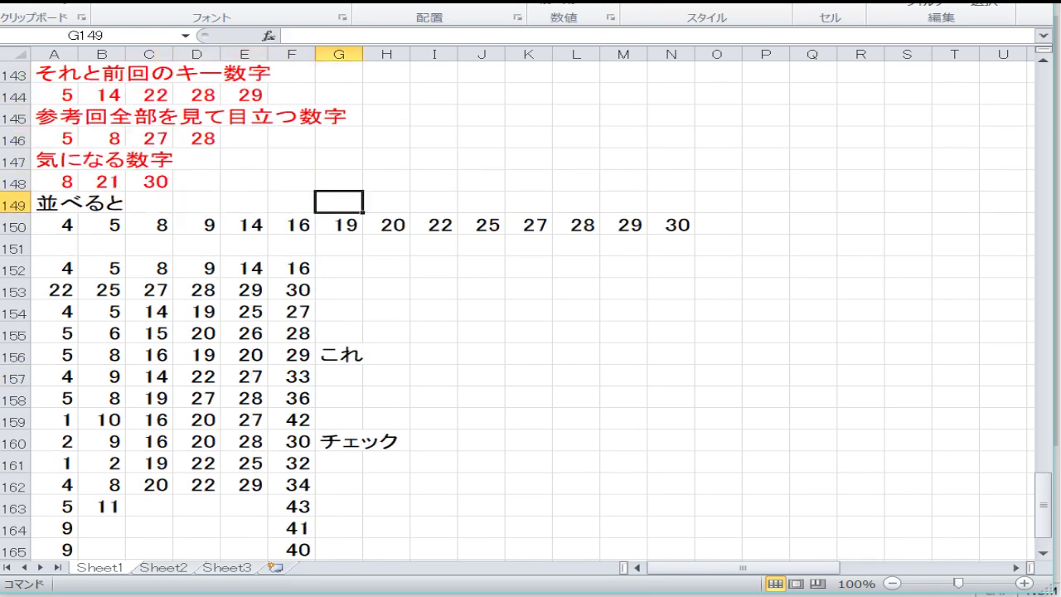
key("Down")
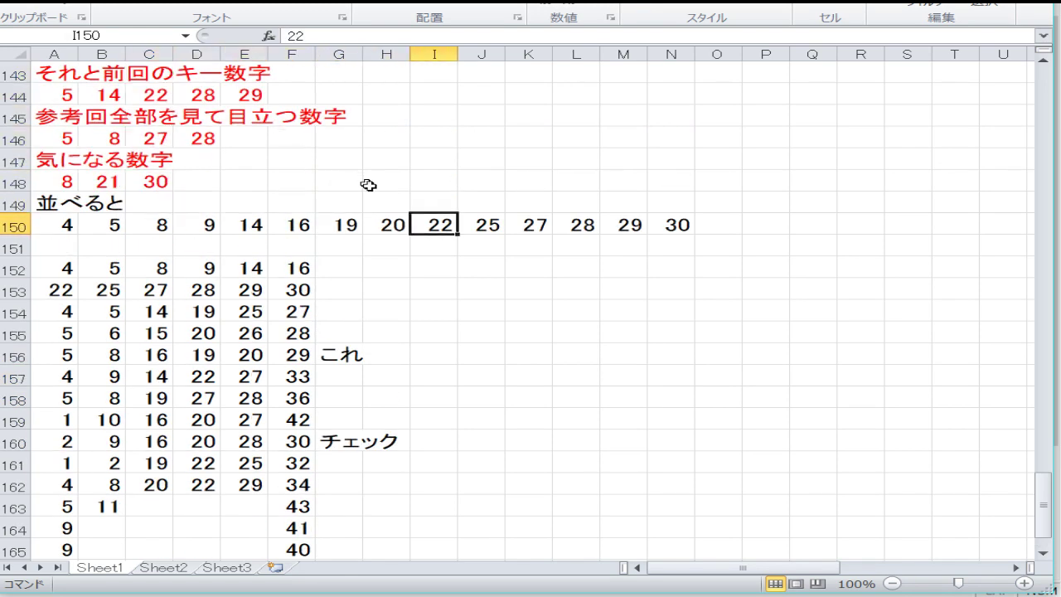
right_click(417, 215)
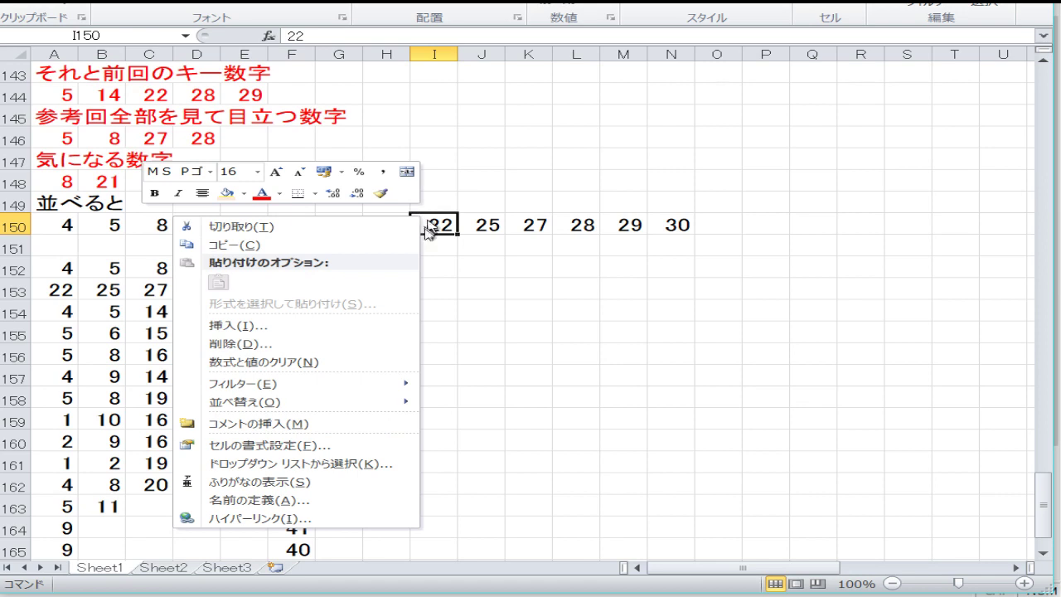
left_click(351, 324)
left_click(348, 287)
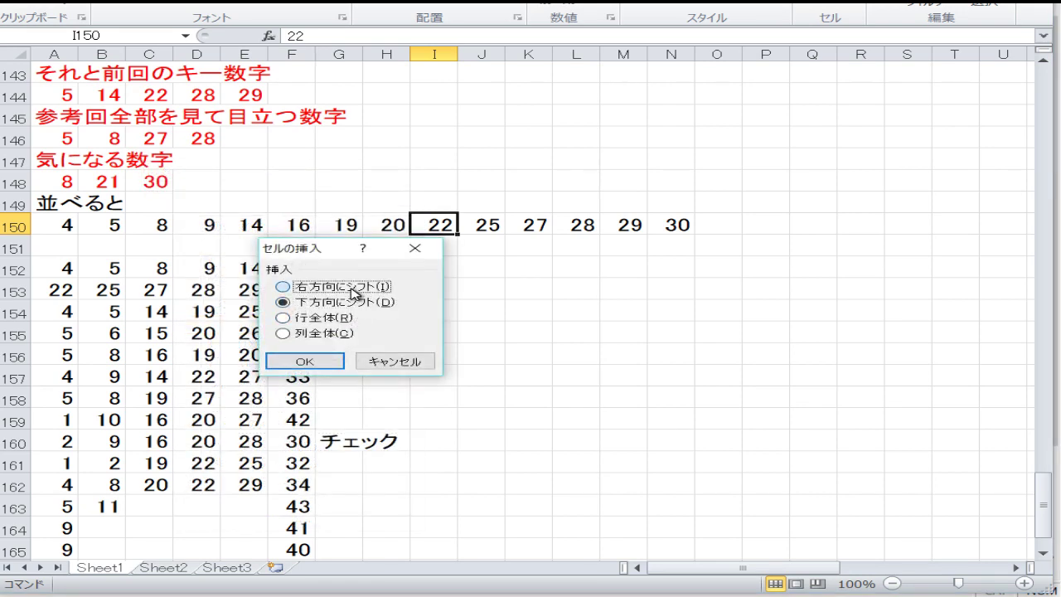
left_click(327, 361)
type("21")
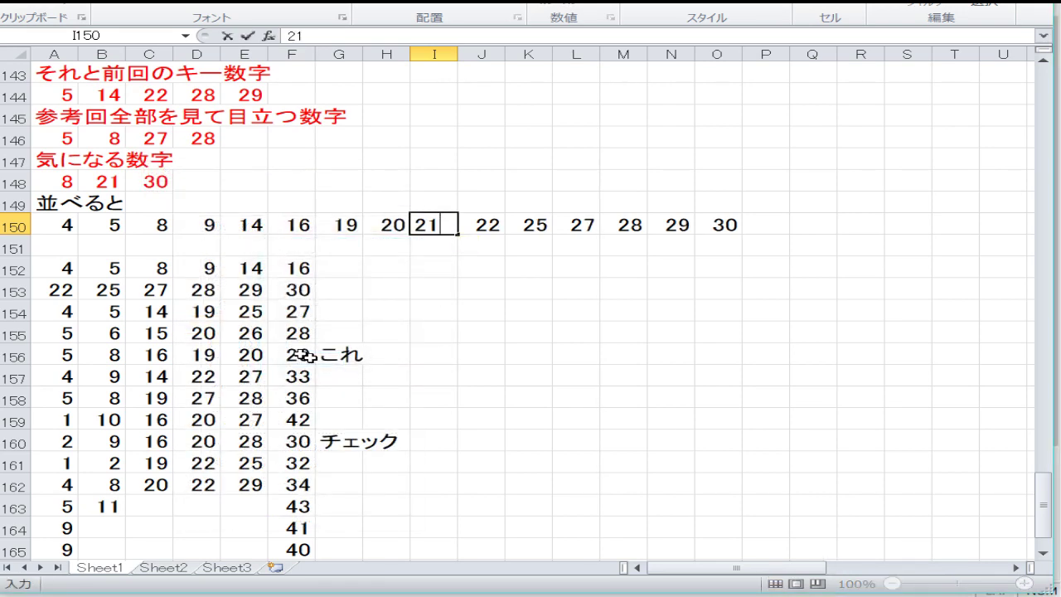
key("Return")
Clear the これ note from G168
key("Return")
key("Return")
key("Return")
key("Return")
key("Return")
key("Return")
key("Return")
key("Return")
key("Return")
key("Return")
key("Return")
key("Return")
key("Return")
key("Return")
key("Return")
key("Return")
key("Return")
key("Return")
key("Return")
key("Up")
key("Up")
key("Up")
key("Up")
key("Up")
key("Up")
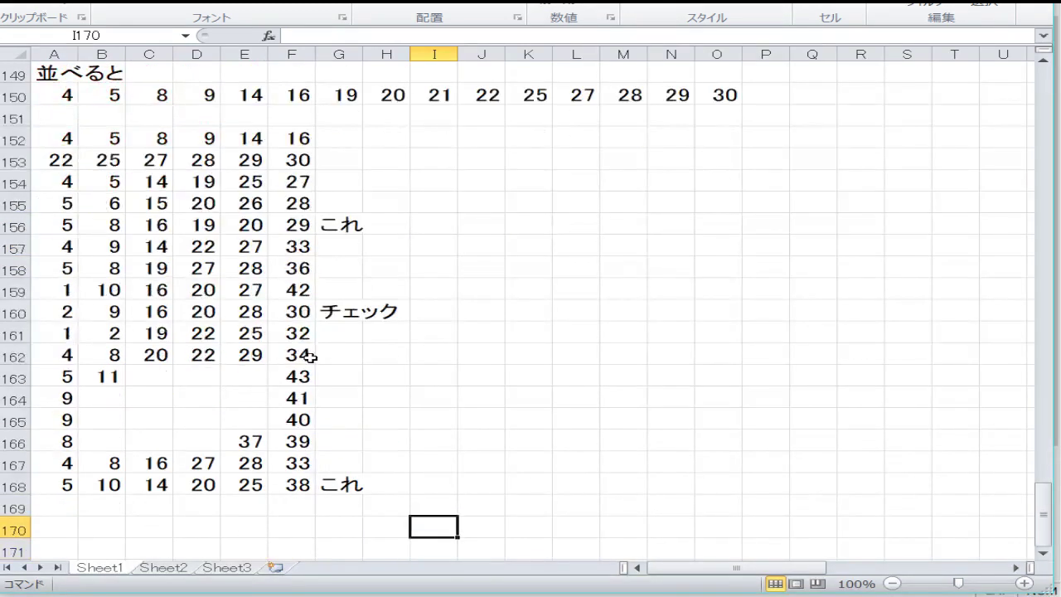
key("Left")
key("Left")
key("Left")
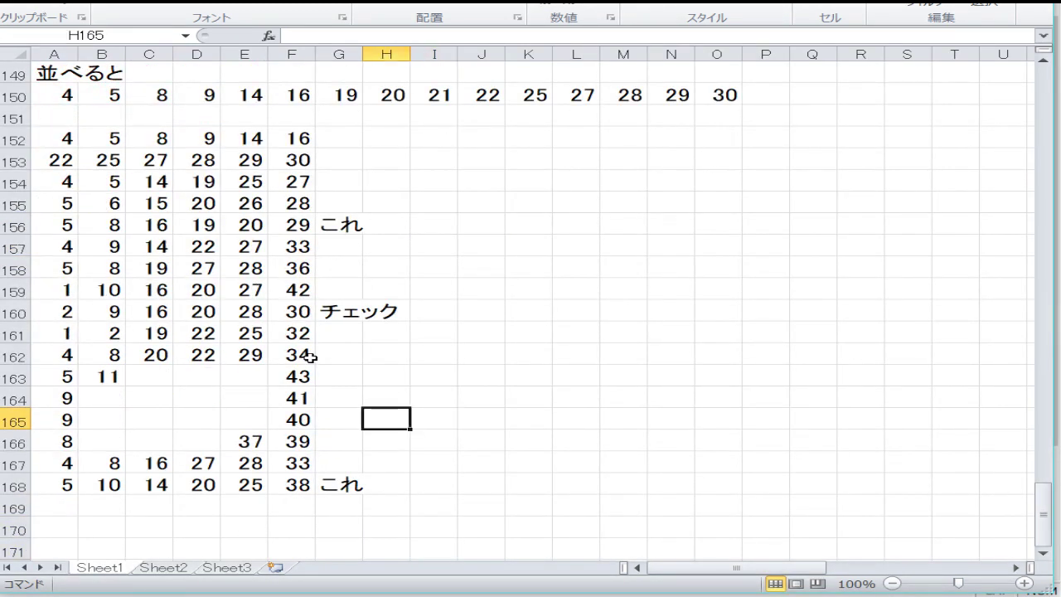
key("Down")
key("Down")
key("Right")
key("Down")
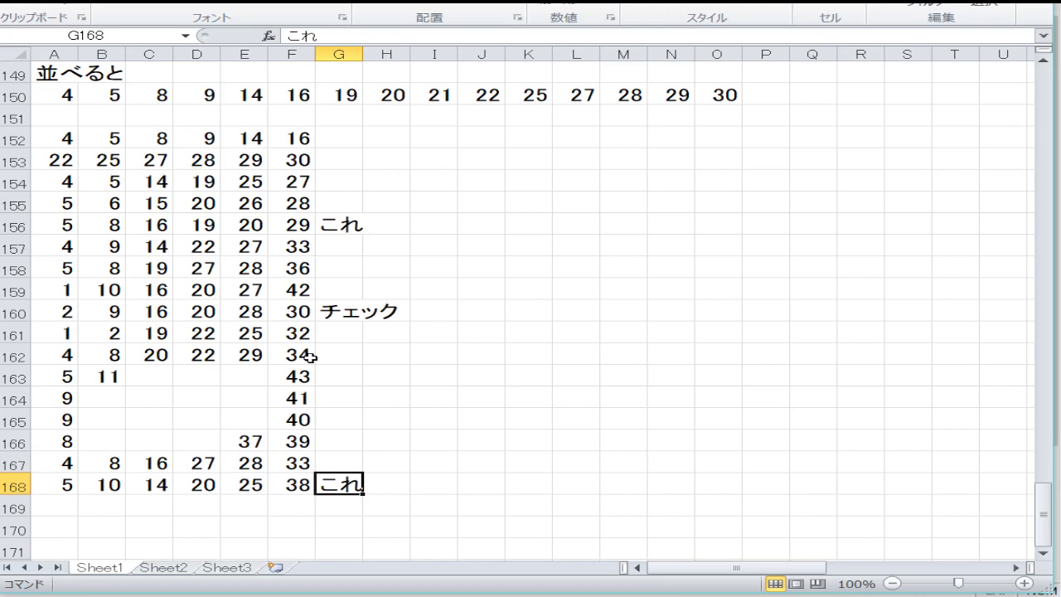
key("Delete")
Enter a new combination of 5, 10, 16, 21, 25 and 38 in A169 to F169
key("Down")
key("Left")
key("Left")
key("Left")
key("Left")
key("Left")
key("Left")
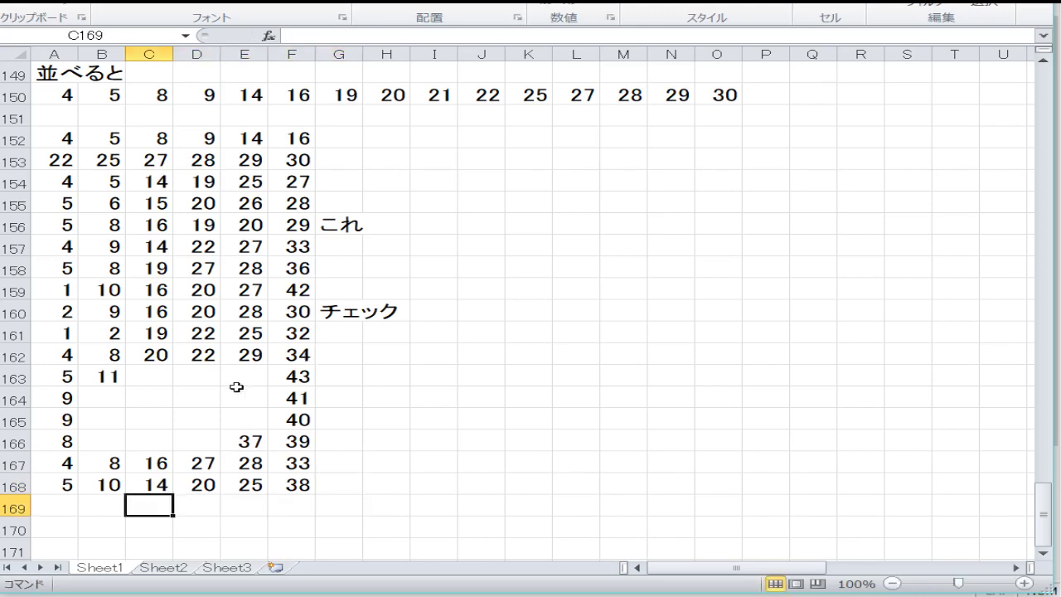
type("5")
key("Tab")
type("10")
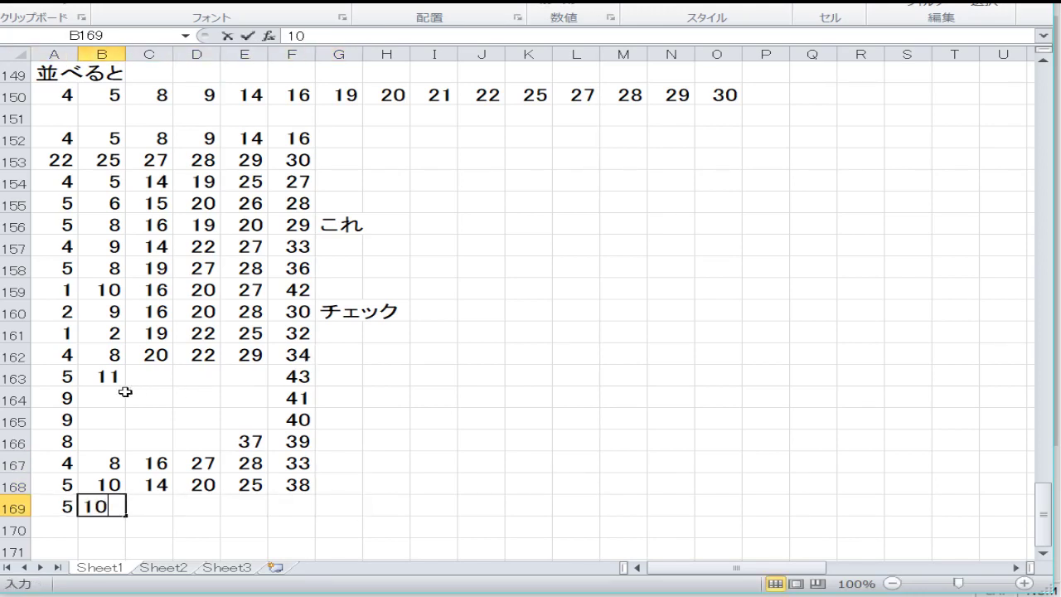
key("Tab")
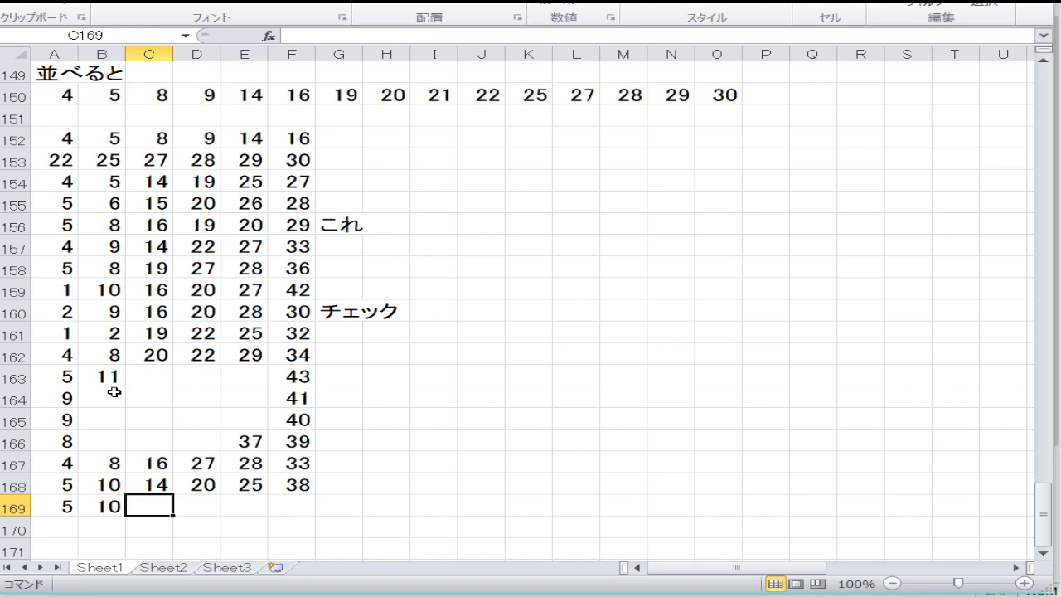
type("16")
key("Tab")
type("21")
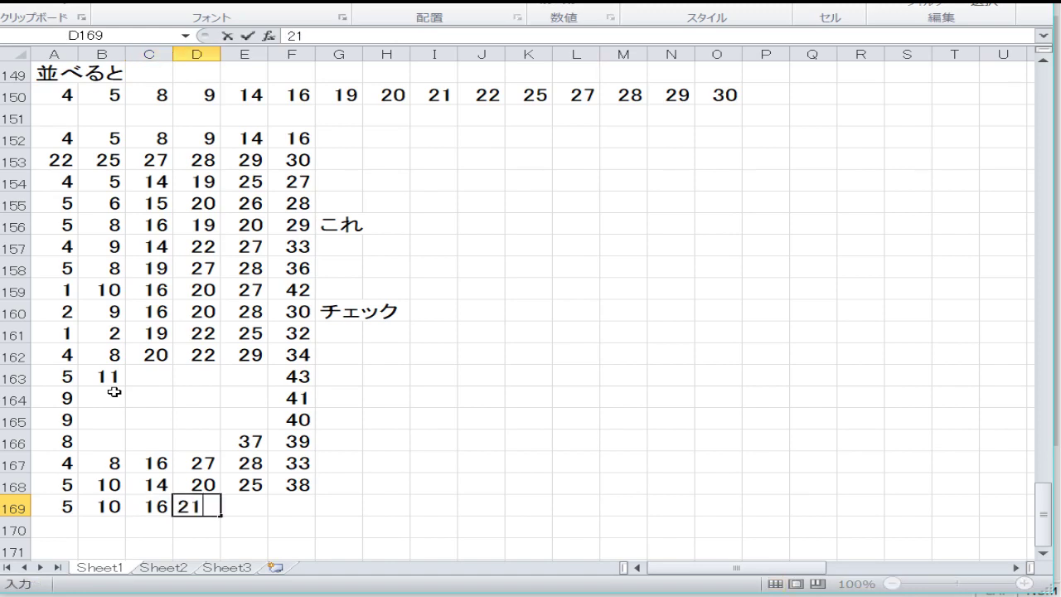
key("Tab")
type("25")
key("Tab")
type("38")
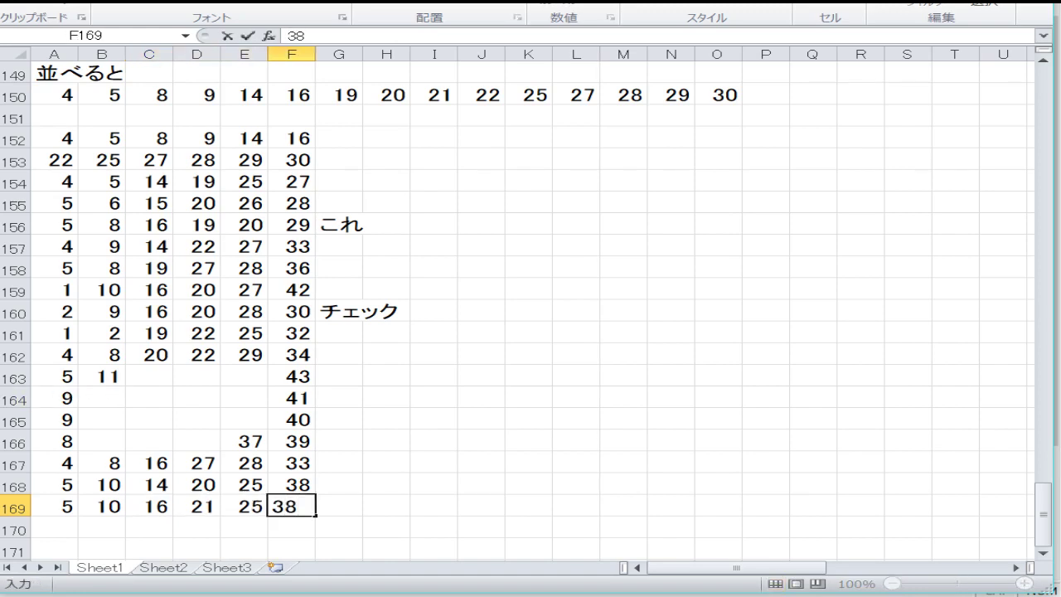
key("Tab")
Mark the combination in row 169 with the note これ in G169
key("Zenkaku_Hankaku")
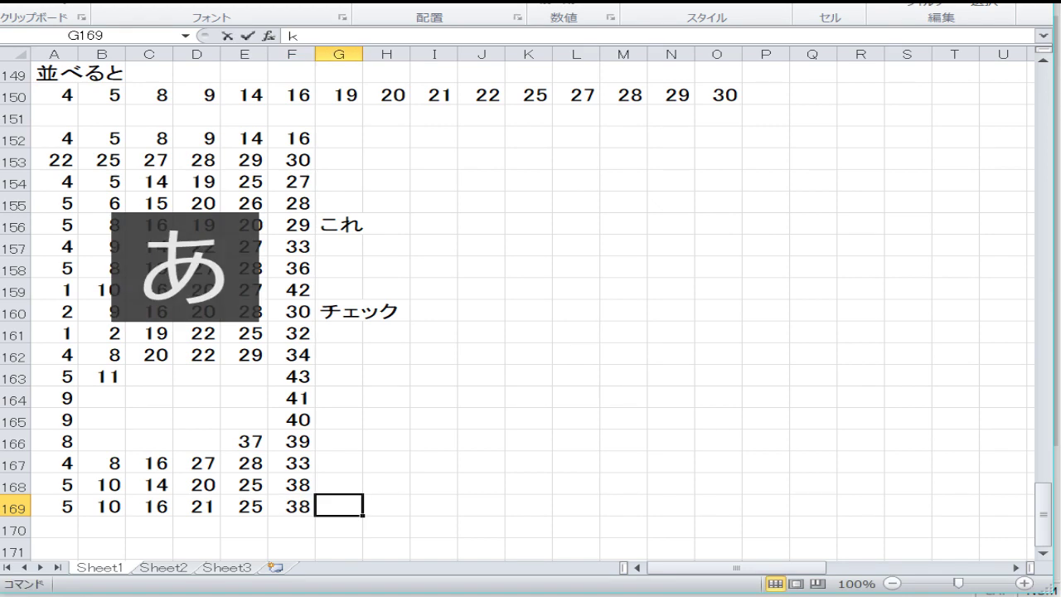
type("これ")
key("Return")
key("Return")
key("Up")
key("Zenkaku_Hankaku")
Change the second number of the row 169 combination, in B169, to 11
key("Up")
key("Up")
key("Up")
key("Up")
key("Up")
key("Up")
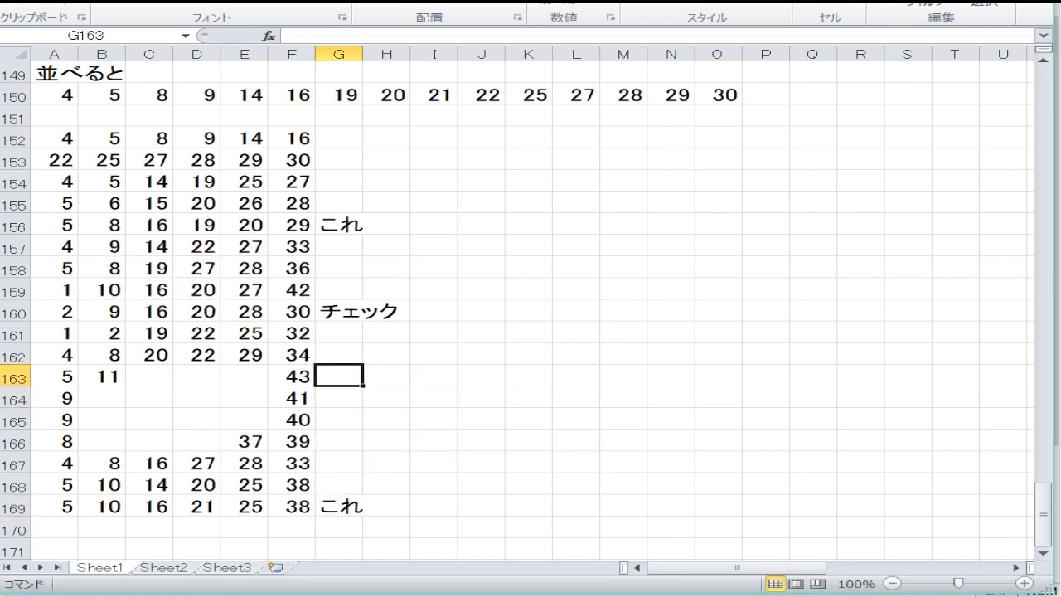
key("Left")
key("Left")
key("Left")
key("Left")
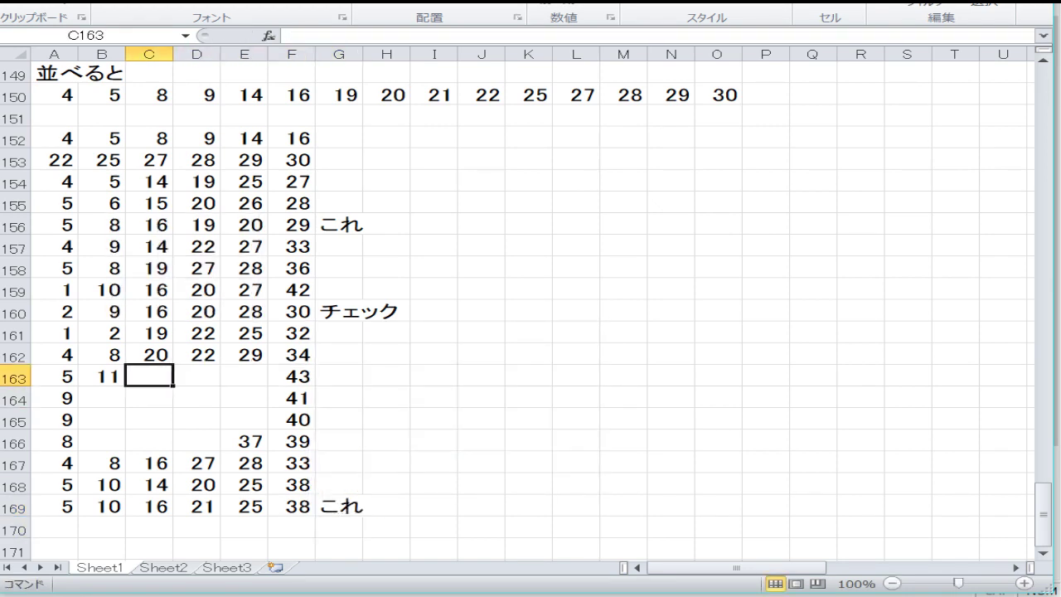
key("Down")
key("Down")
key("Down")
key("Down")
key("Down")
key("Down")
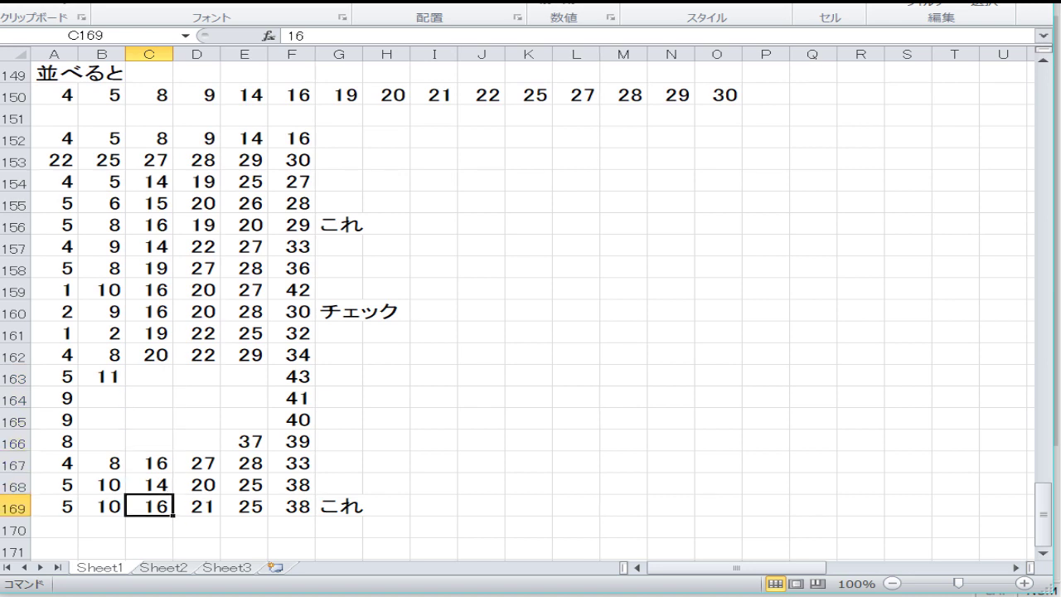
key("Left")
type("11")
key("Return")
Complete the combination in row 163 with 16, 19 and 28 in C163 to E163
key("Up")
key("Up")
key("Up")
key("Up")
key("Up")
key("Up")
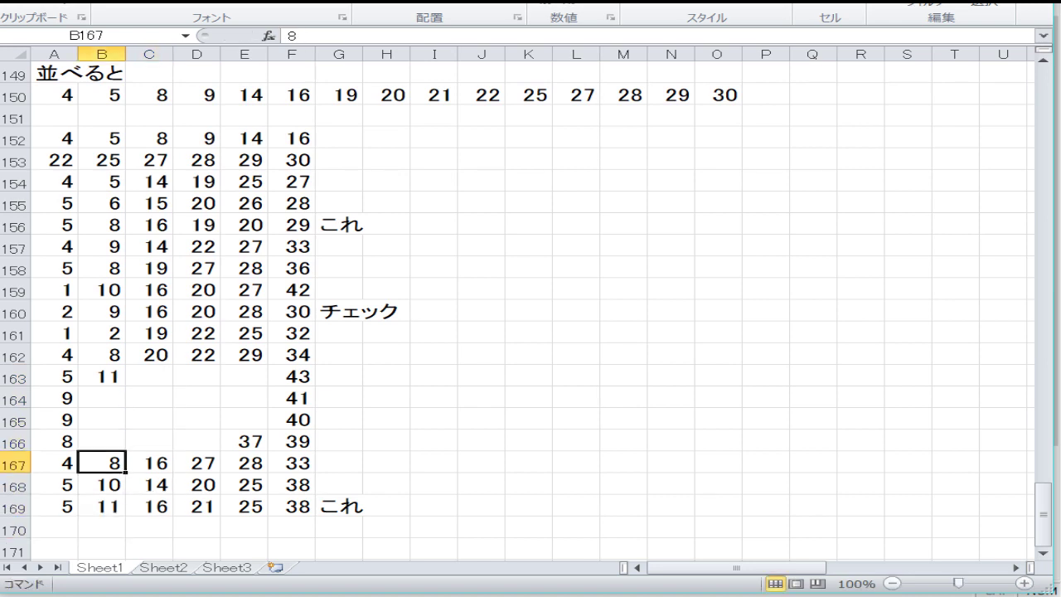
key("Right")
key("Up")
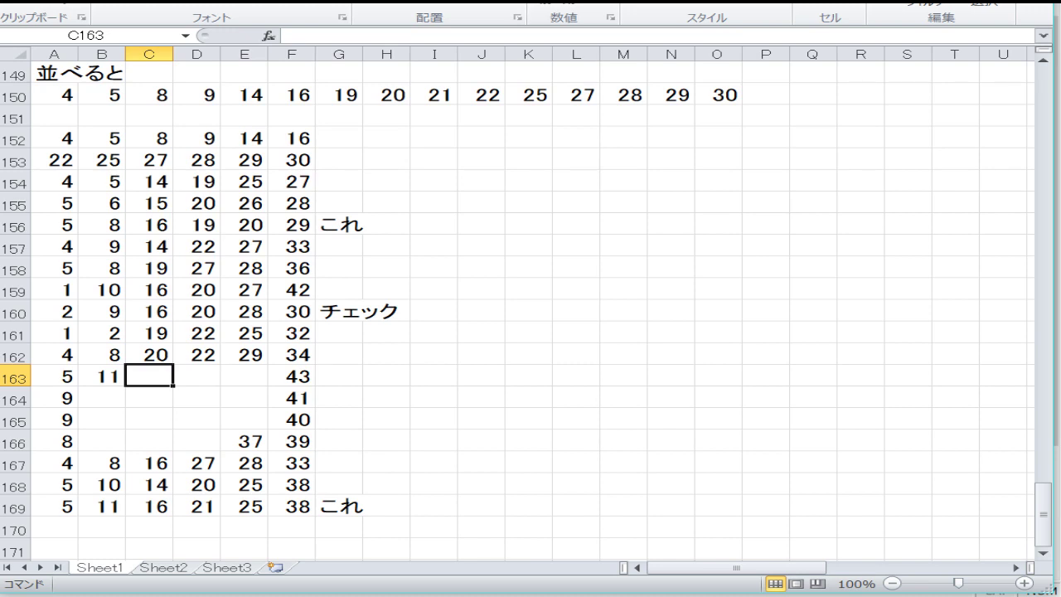
type("16")
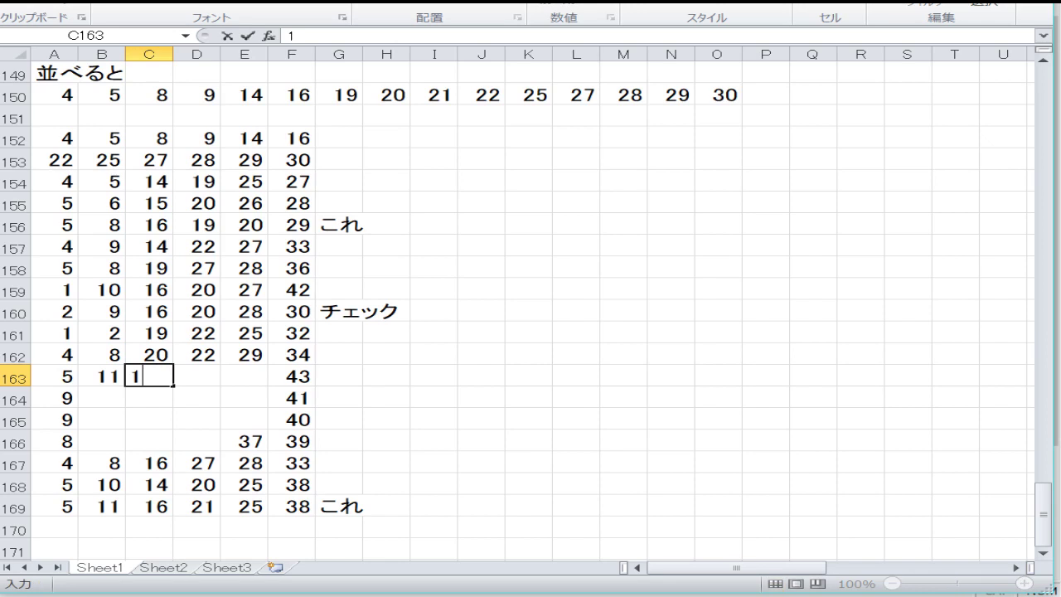
key("Right")
type("19")
key("Right")
key("Right")
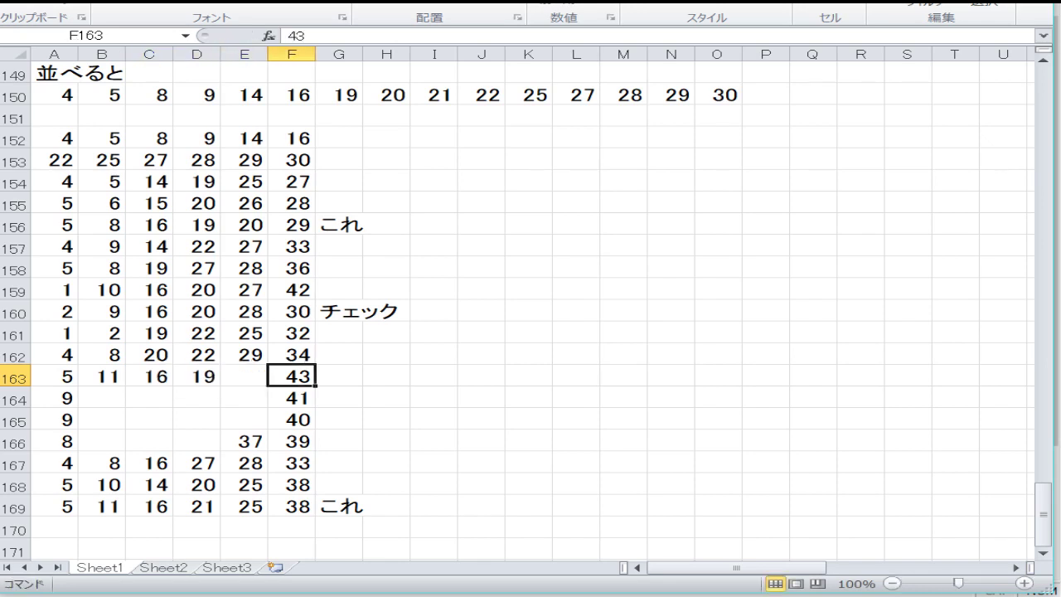
key("Left")
type("28")
key("Return")
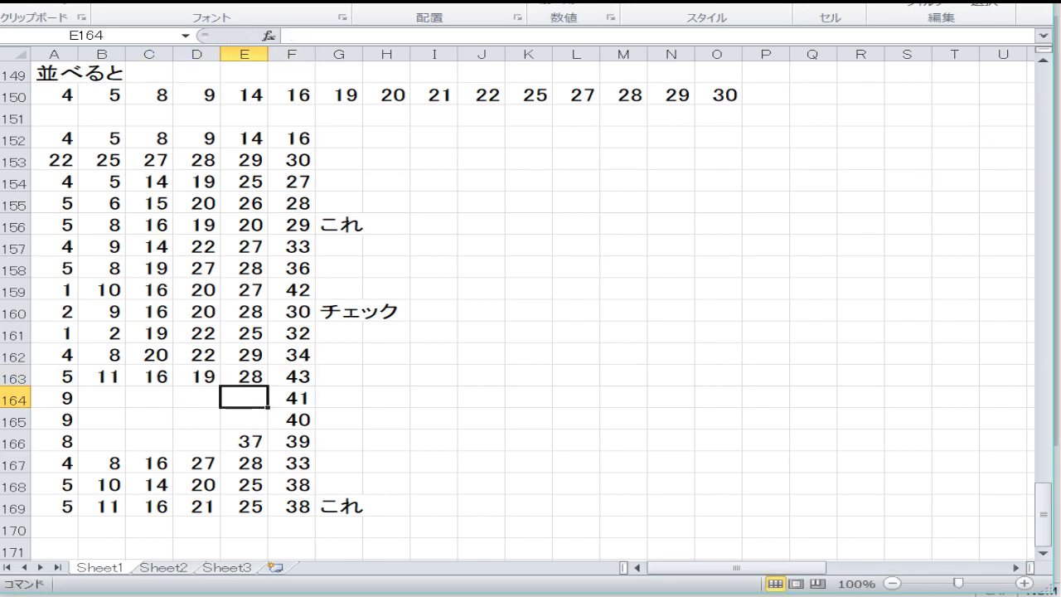
Enter 38 in E164 as the fifth number of the row 164 combination
type("3")
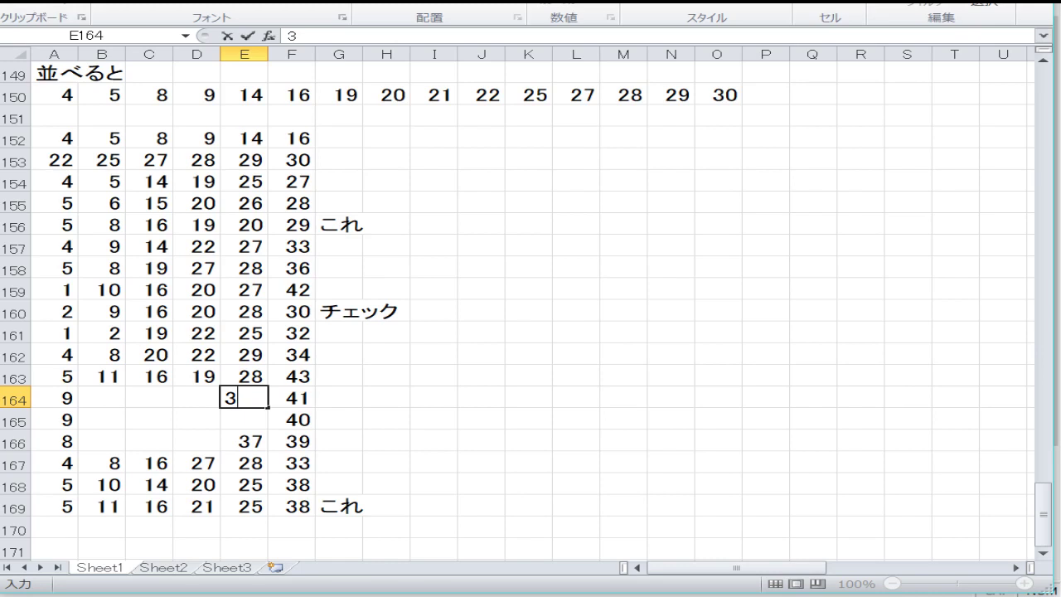
type("8")
key("Return")
Complete the combination in row 165 with 11, 12, 35 and 36 in B165 to E165
type("36")
key("Left")
type("35")
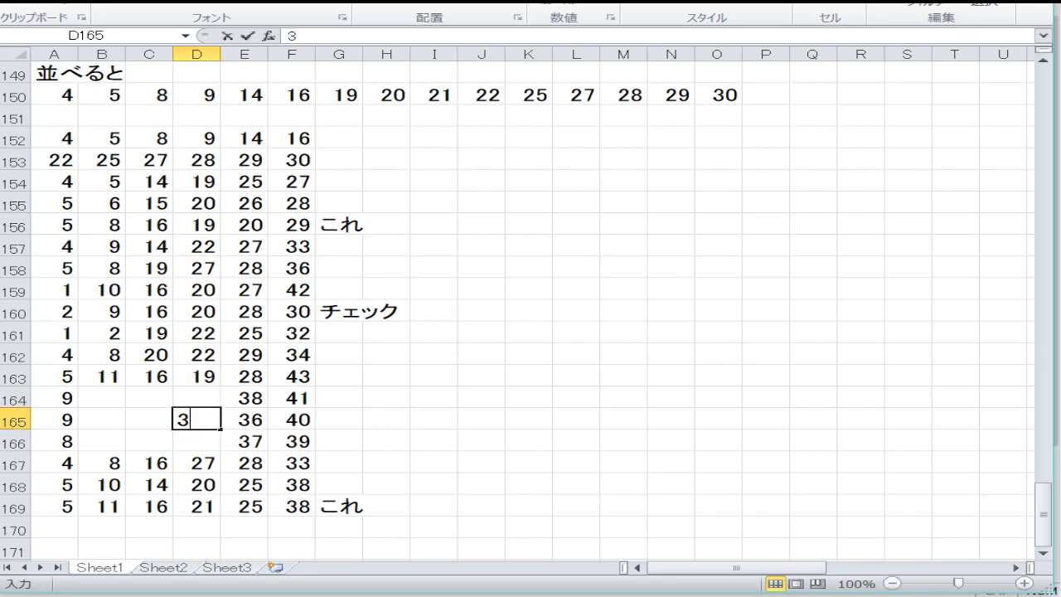
key("Left")
key("Left")
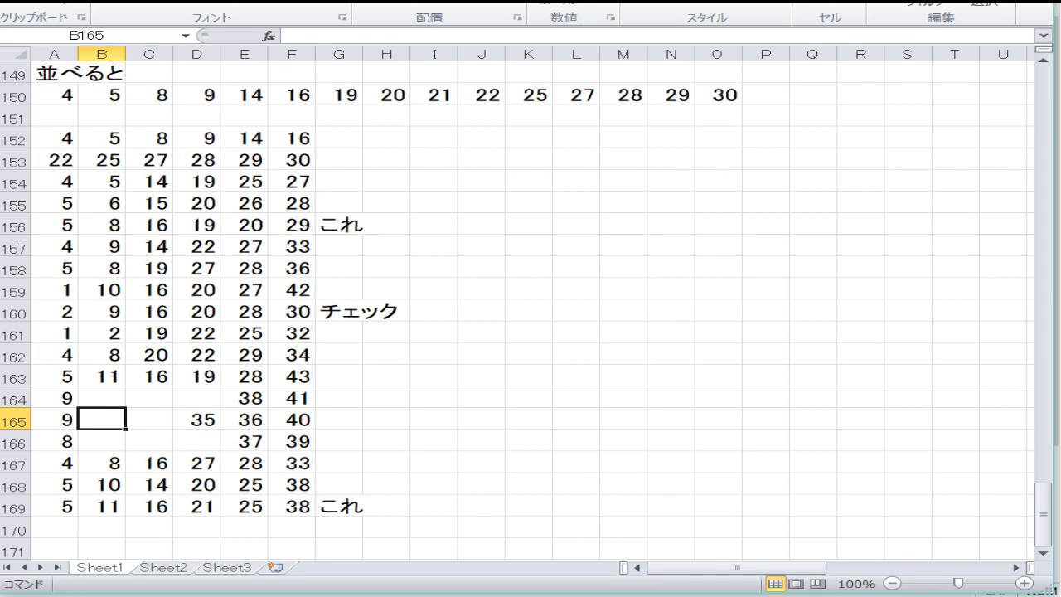
type("11")
key("Right")
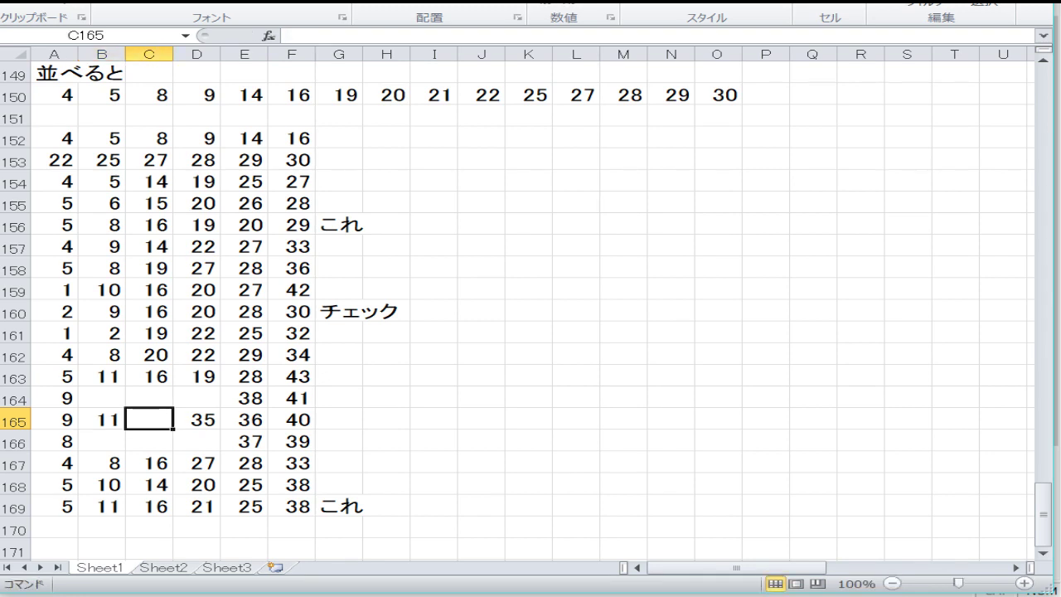
type("12")
key("Return")
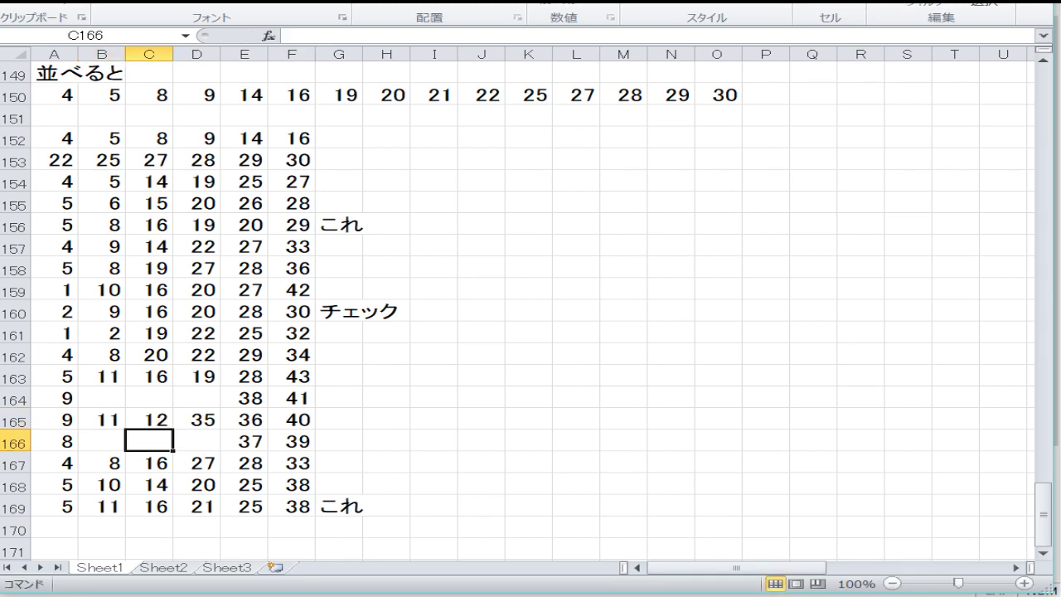
Complete the combination in row 164 with 14, 21 and 25 in B164 to D164
key("Up")
key("Up")
key("Left")
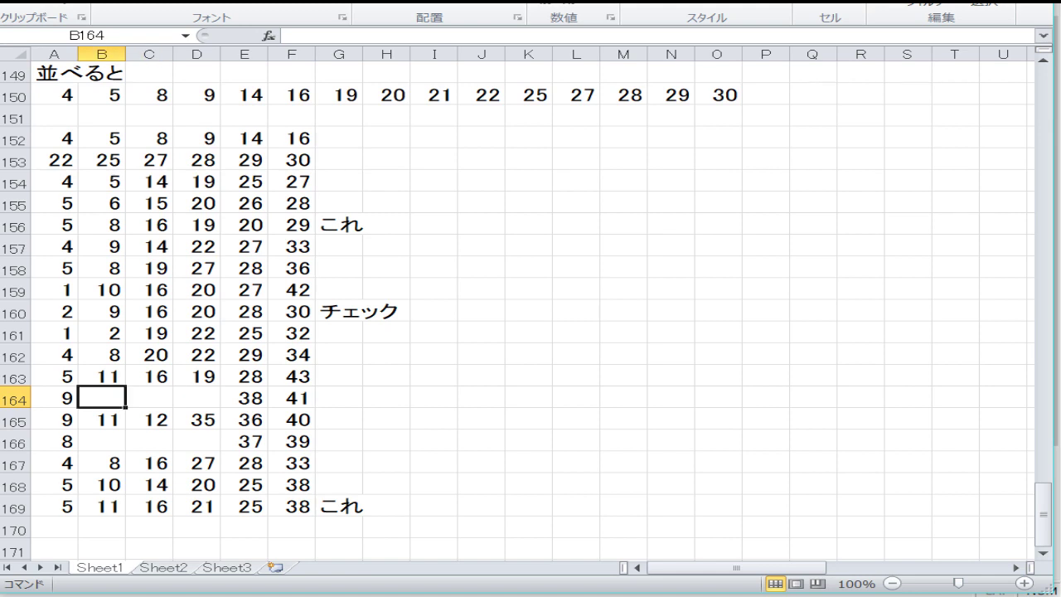
type("14")
key("Right")
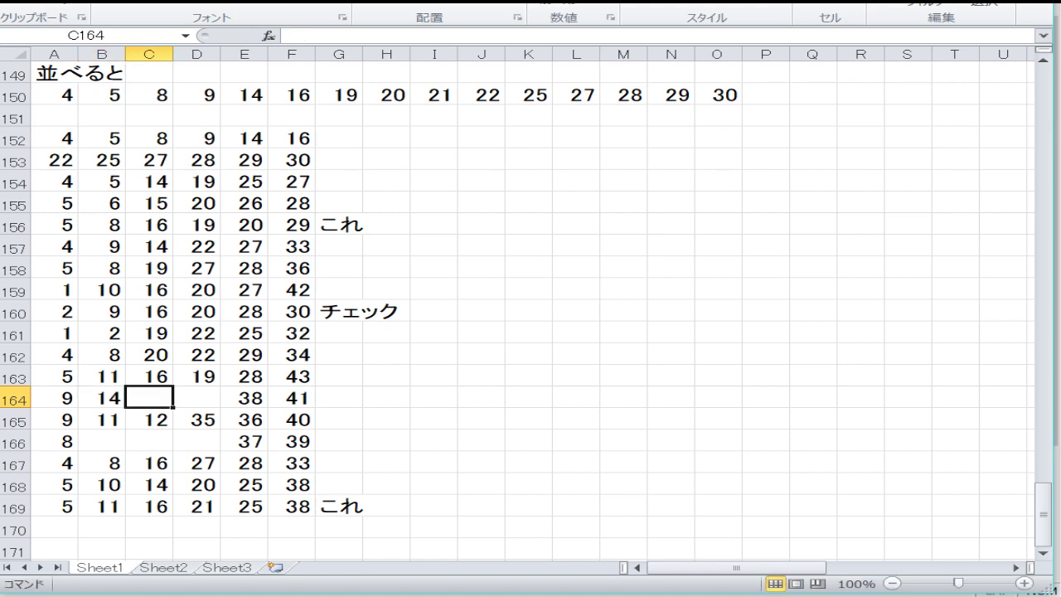
type("21")
key("Right")
type("2")
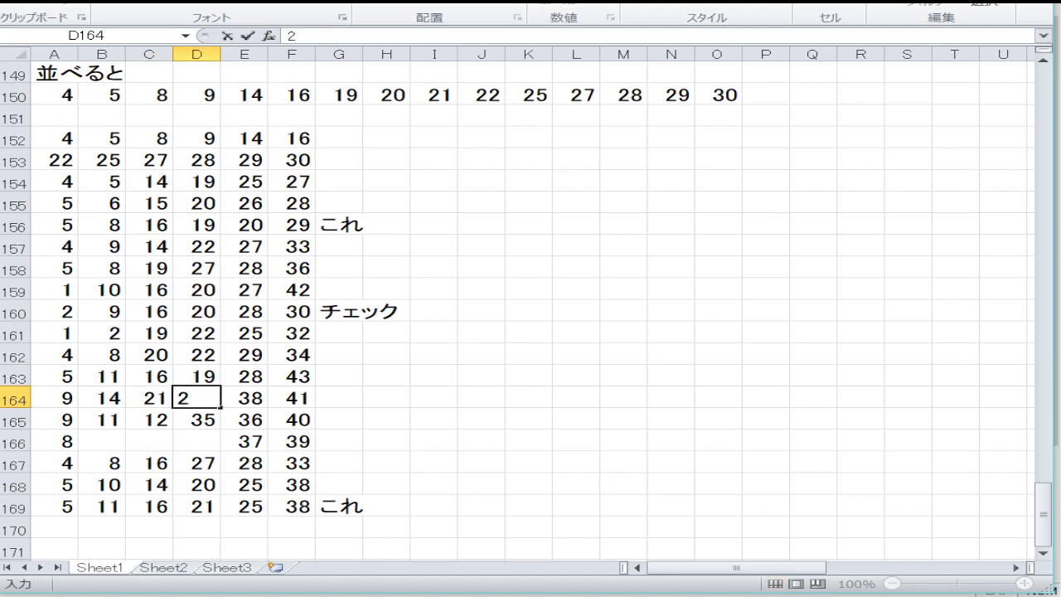
type("5")
key("Return")
Complete the combination in row 166 with 14, 19 and 25 in B166 to D166
key("Down")
key("Left")
key("Left")
key("Left")
key("Right")
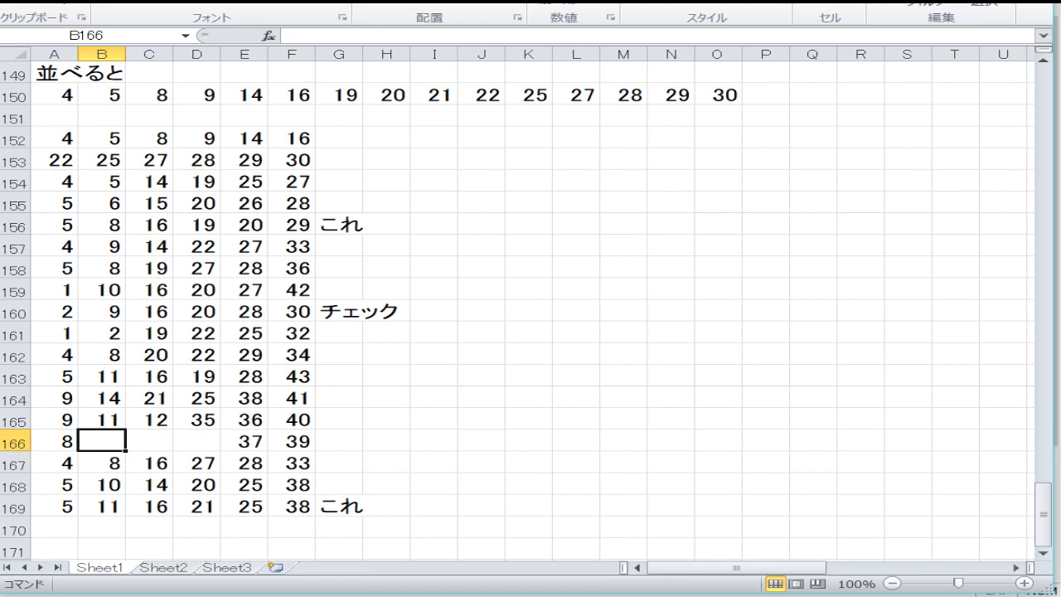
type("14")
key("Tab")
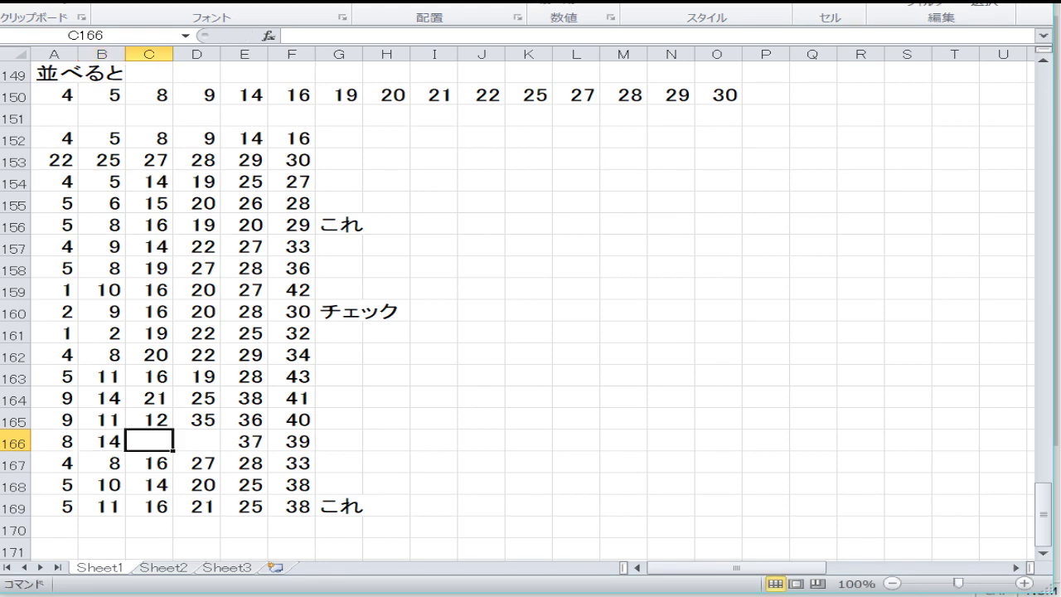
type("19")
key("Tab")
type("25")
key("Down")
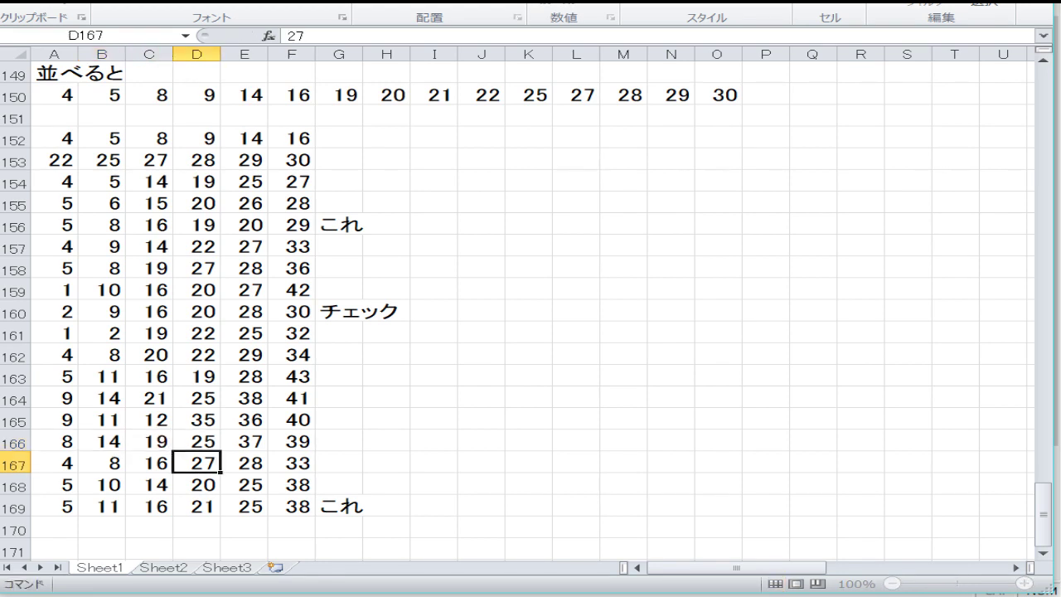
Mark the row 166 combination with the note チェック in G166
key("Up")
key("Right")
key("Right")
left_click(339, 440)
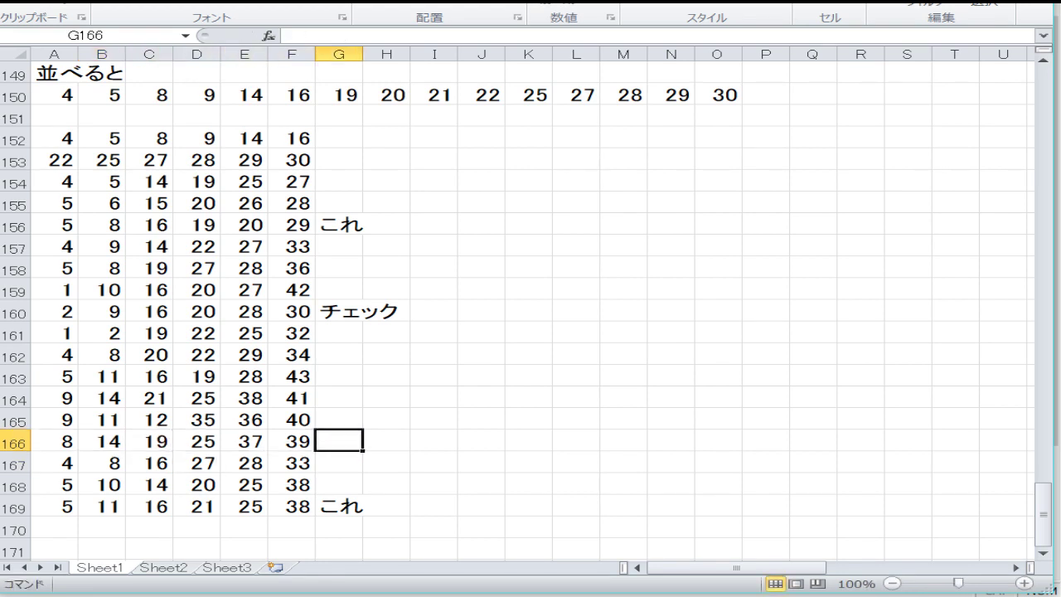
type("ch")
key("BackSpace")
key("BackSpace")
key("Zenkaku_Hankaku")
type("ch")
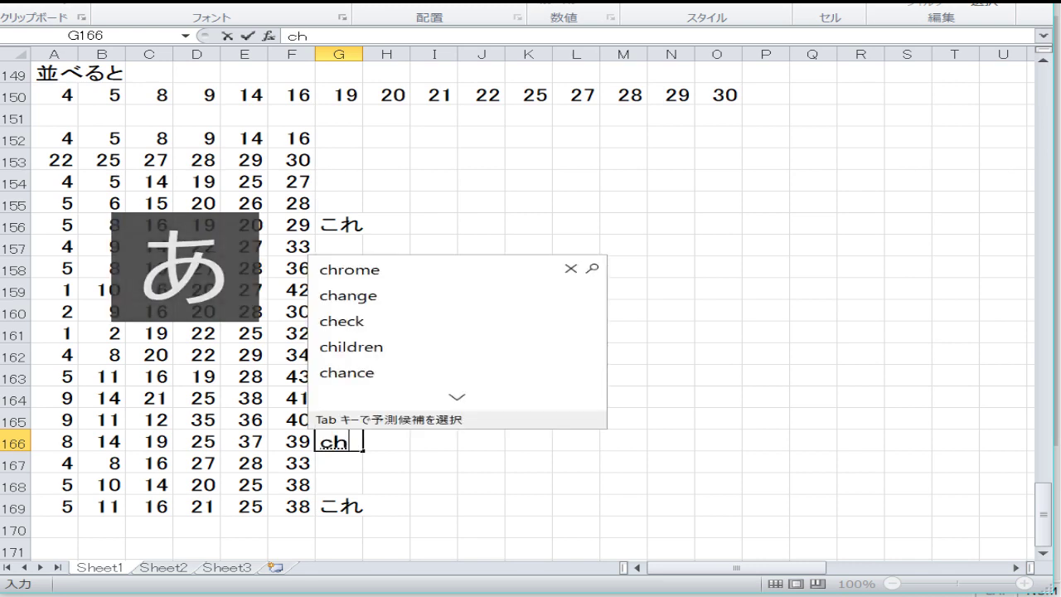
type("eltuku")
key("space")
key("Return")
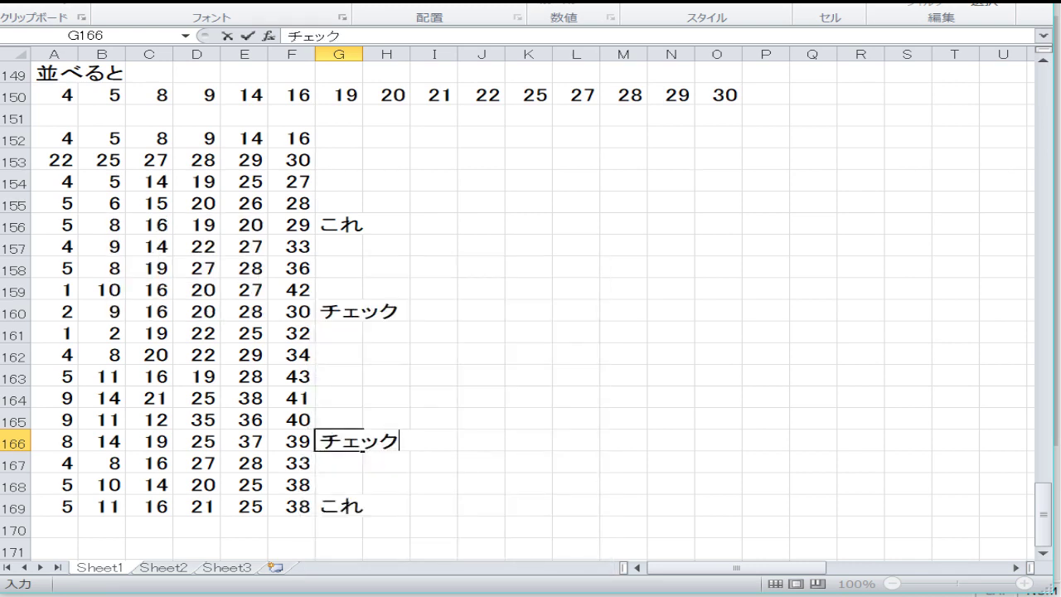
key("Return")
key("Zenkaku_Hankaku")
Review the これ and チェック marks in column G beside the combinations in rows 156 to 169
key("Up")
key("Up")
key("Up")
key("Up")
key("Up")
key("Up")
key("Up")
key("Up")
key("Up")
key("Up")
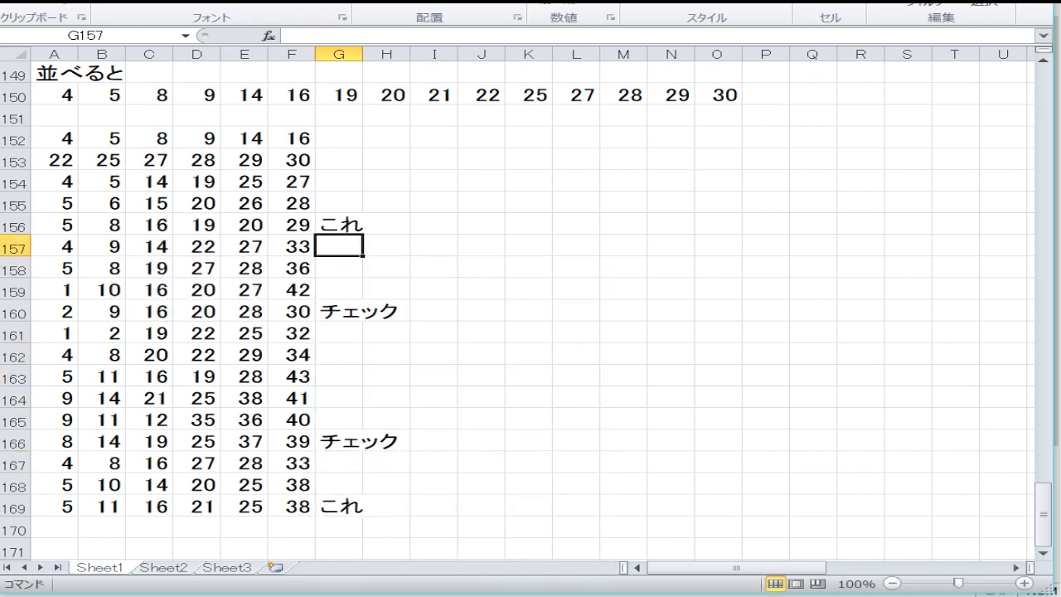
key("Up")
key("Down")
key("Down")
key("Down")
key("Down")
key("Down")
key("Down")
key("Down")
key("Down")
key("Down")
key("Down")
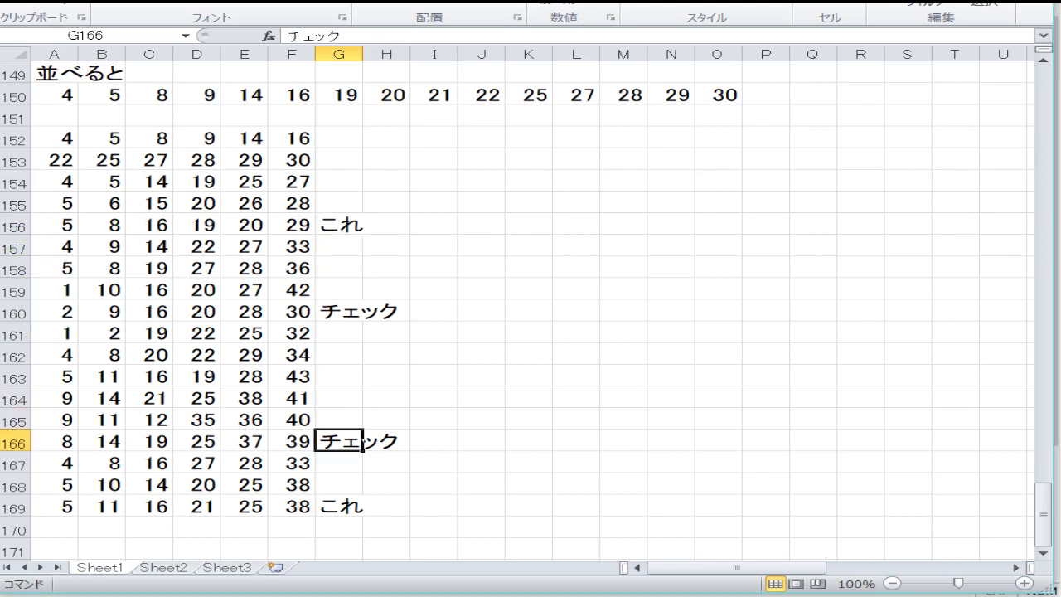
key("Down")
key("Down")
key("Down")
key("Down")
key("Up")
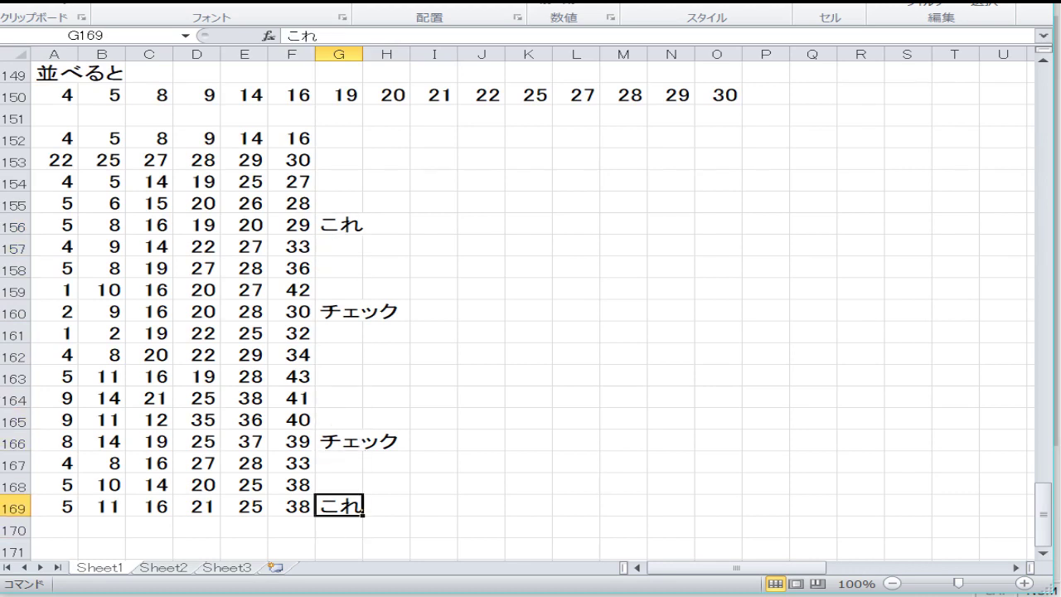